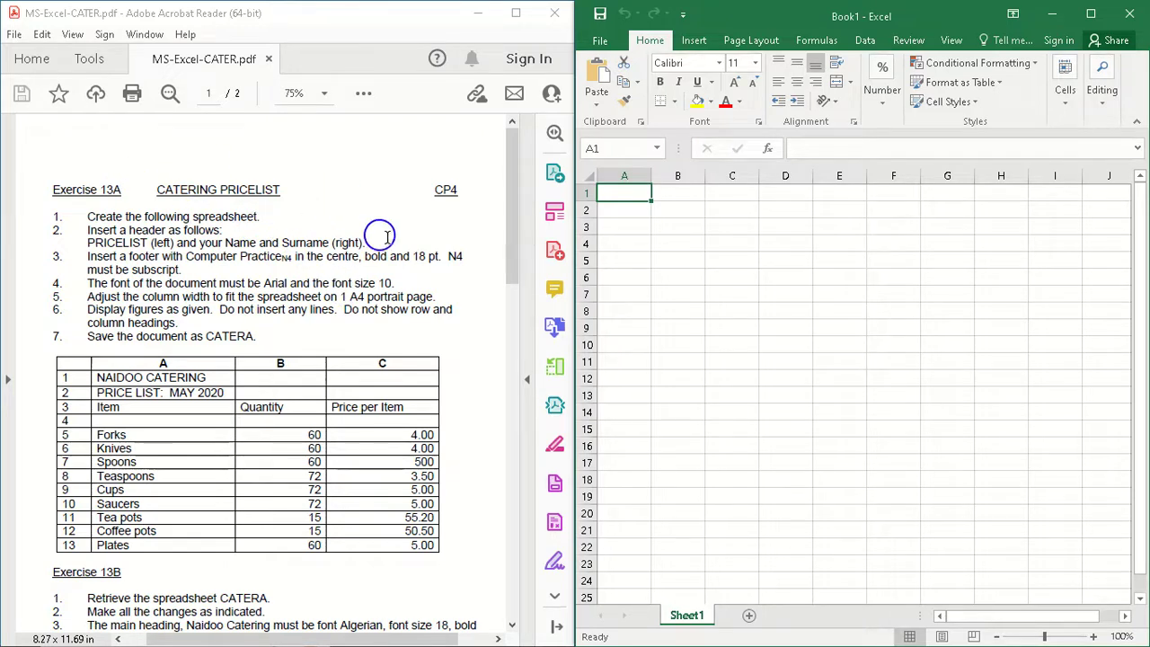
Step: Highlight instruction 7, about saving the document, in the Exercise 13A section of the PDF
drag(507, 235, 505, 180)
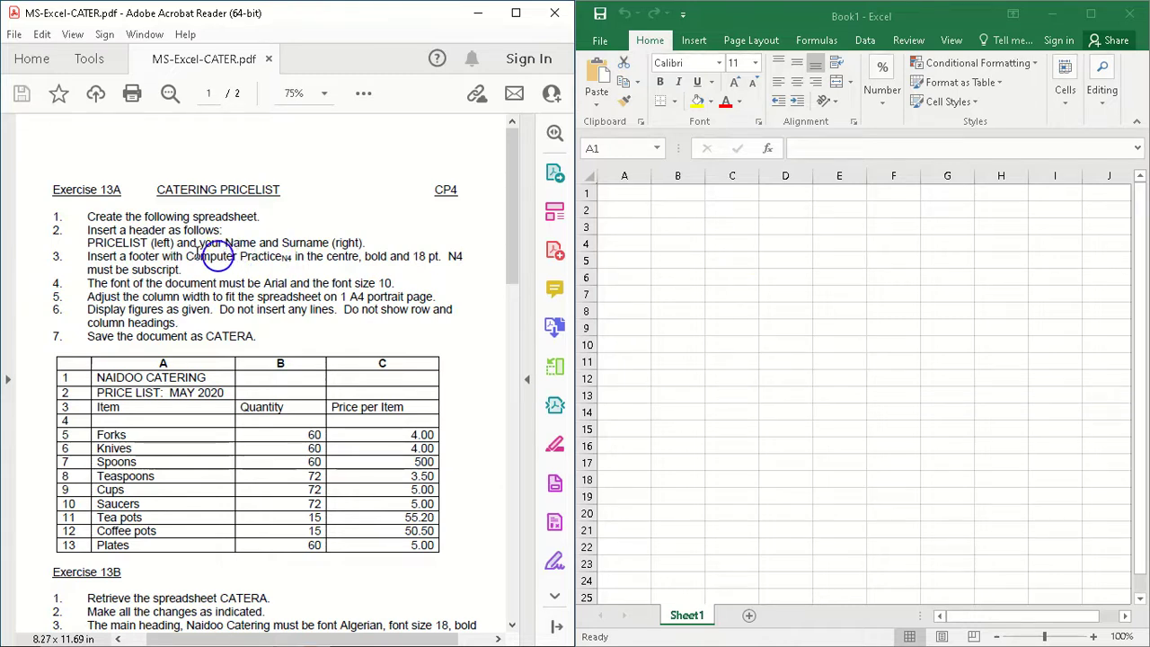
drag(55, 339, 209, 332)
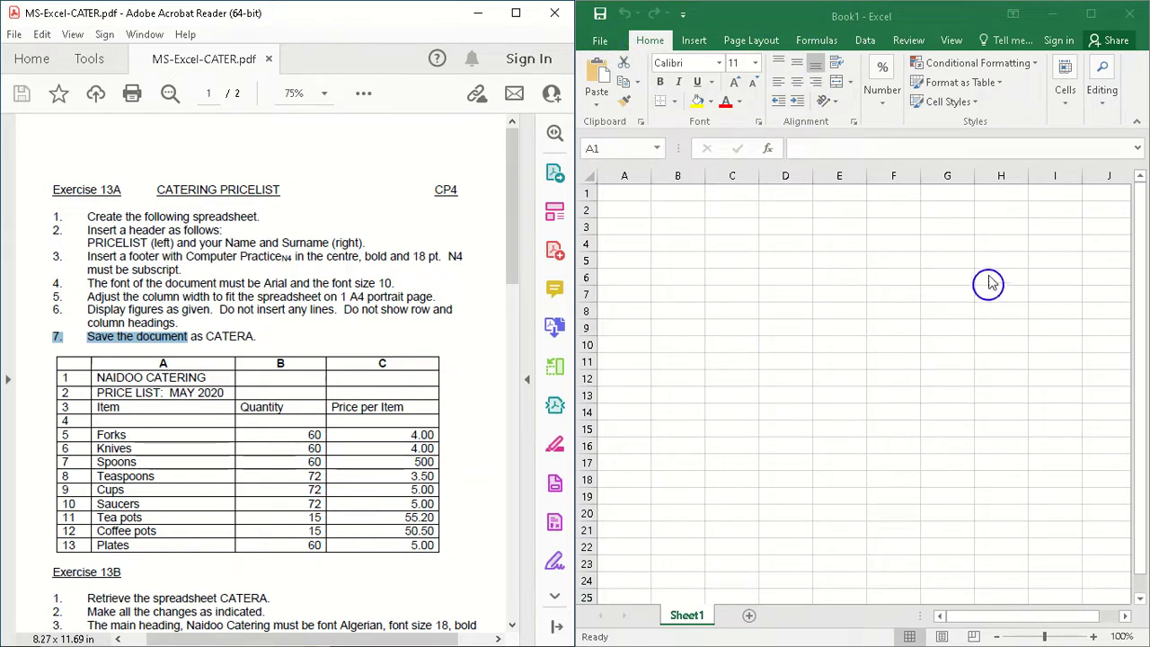
click(599, 13)
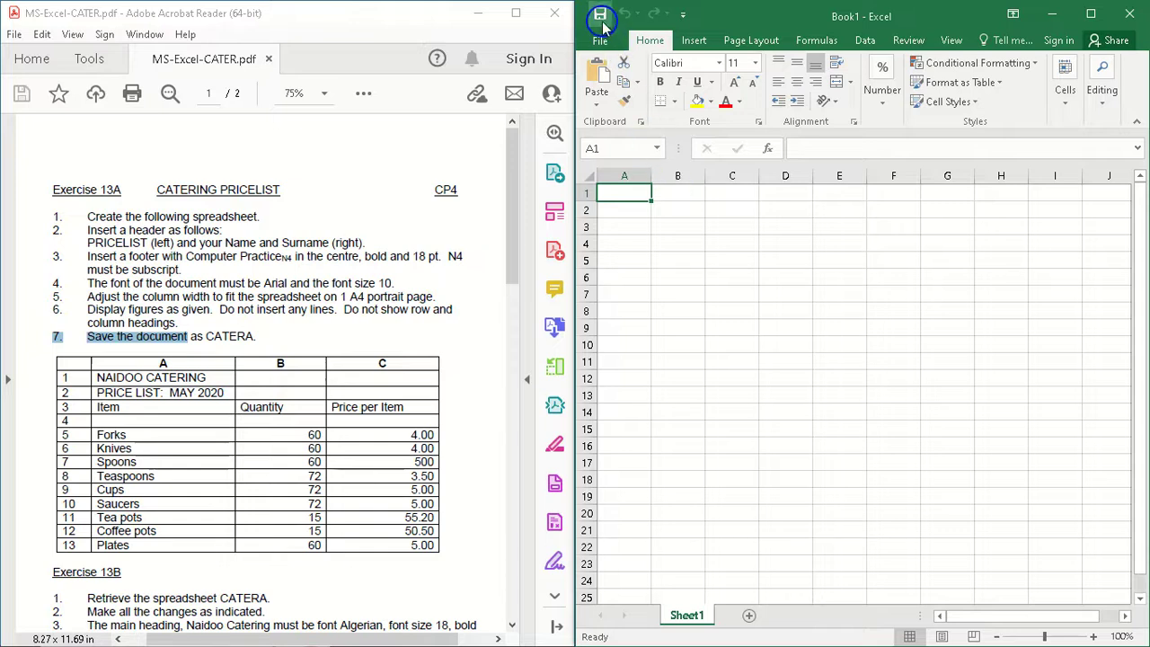
click(600, 14)
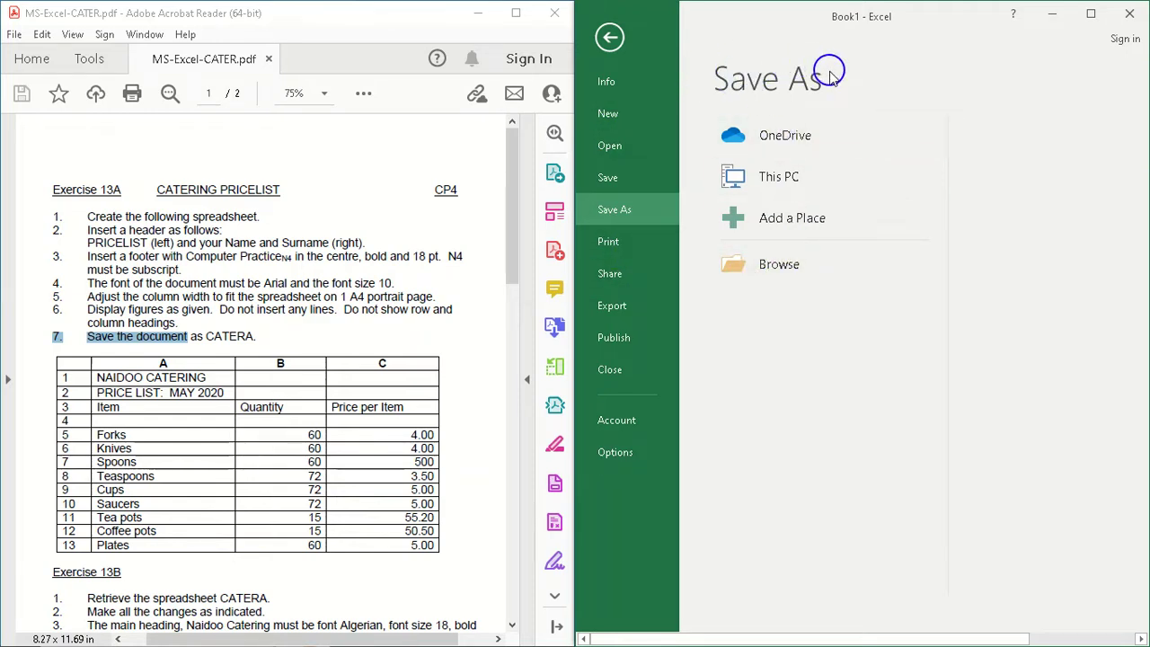
click(799, 267)
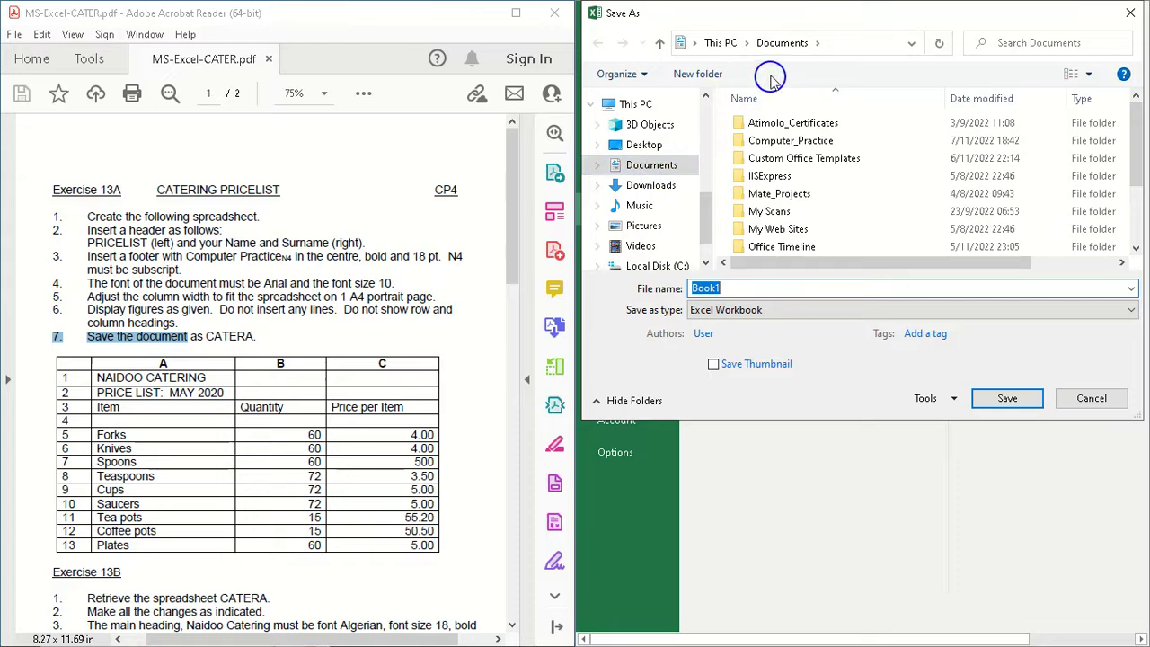
click(643, 151)
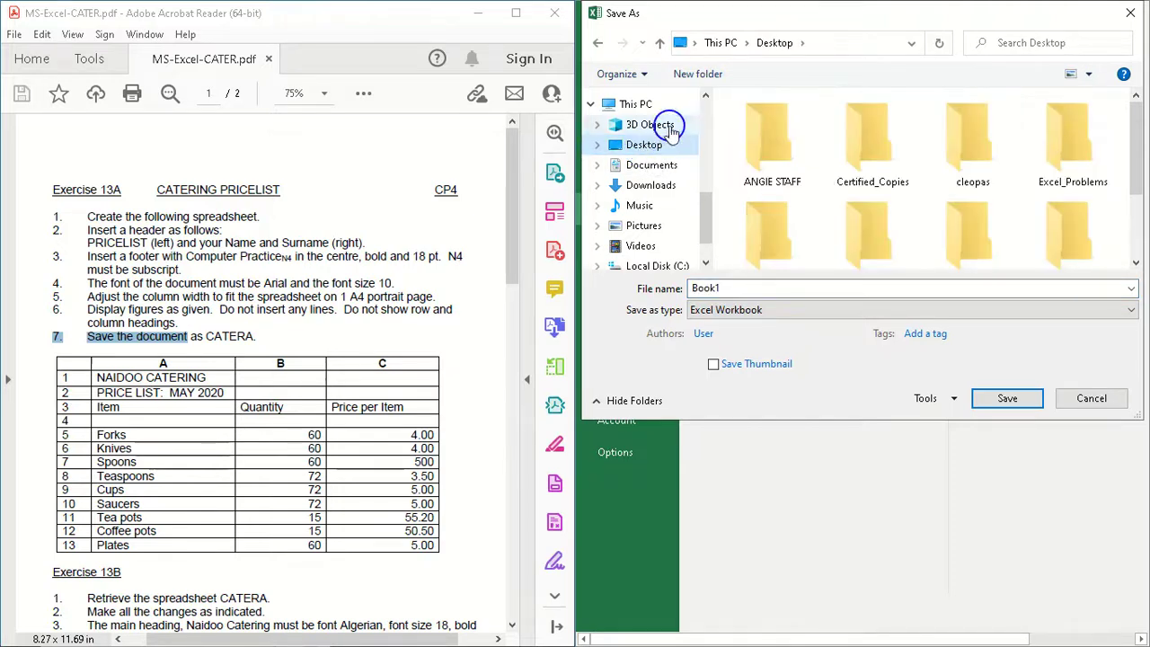
drag(1137, 139, 1128, 117)
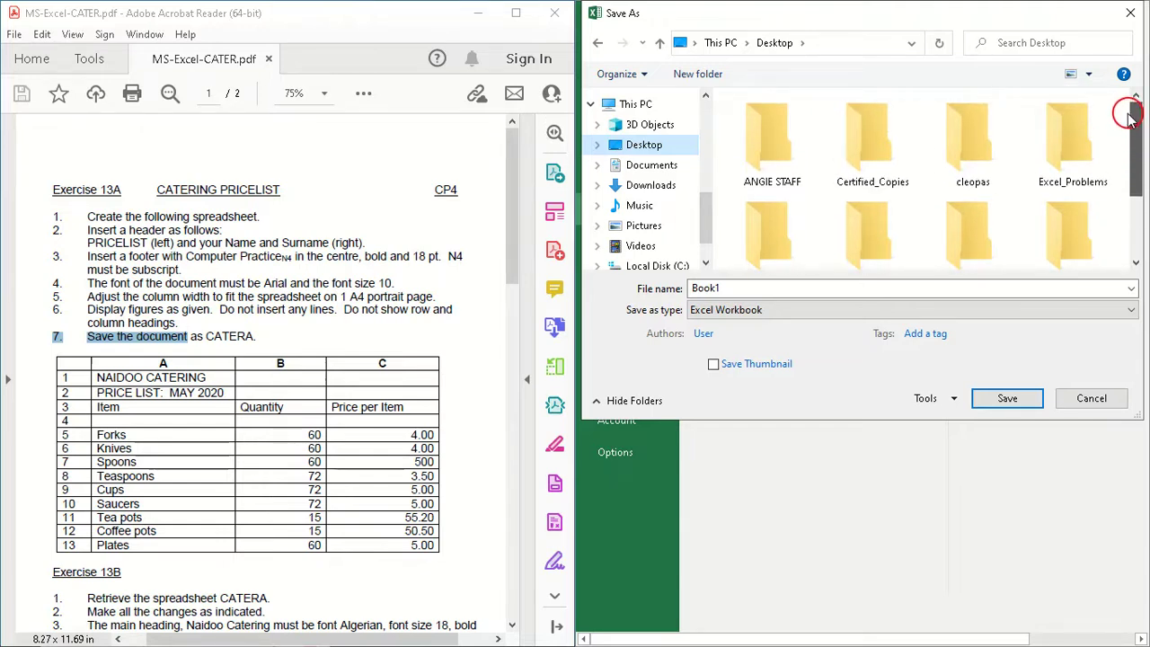
drag(1129, 124, 1121, 197)
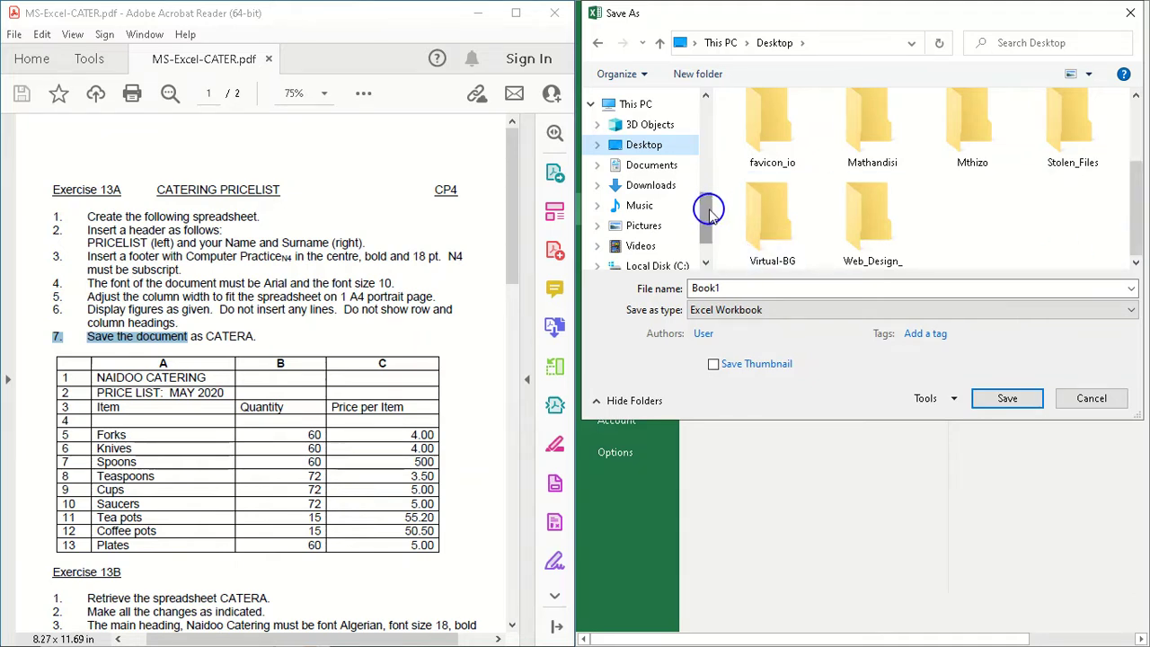
drag(708, 223, 706, 98)
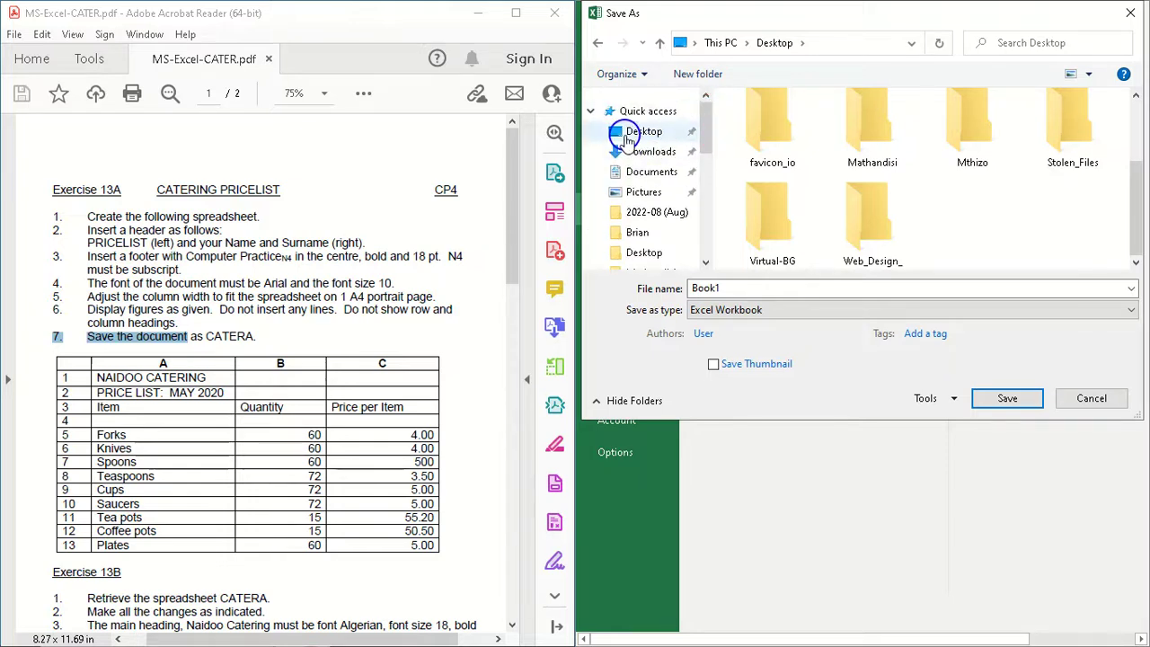
click(629, 137)
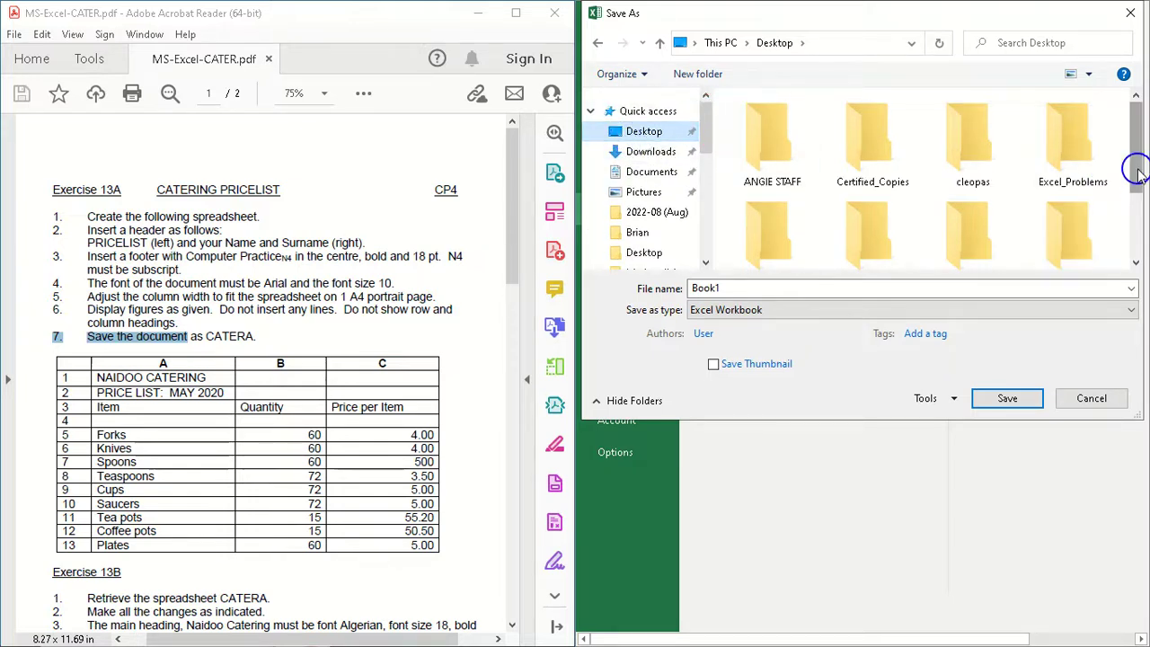
mouse_move(1136, 171)
mouse_down()
mouse_move(1136, 261)
mouse_move(1133, 158)
mouse_up()
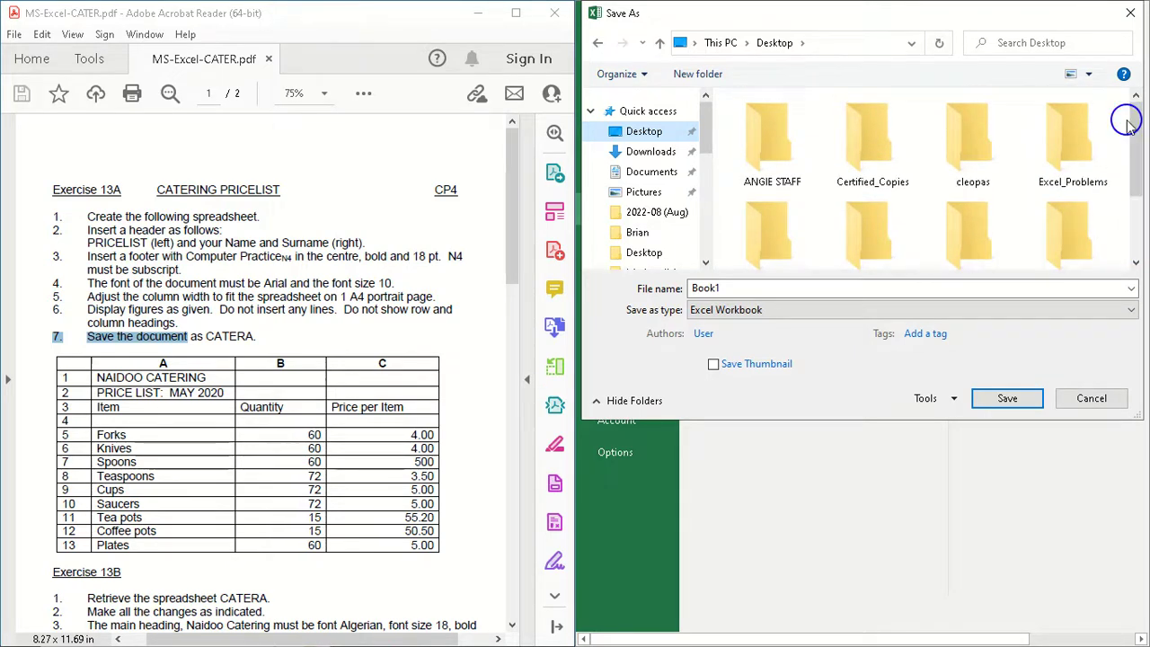
drag(710, 134, 716, 205)
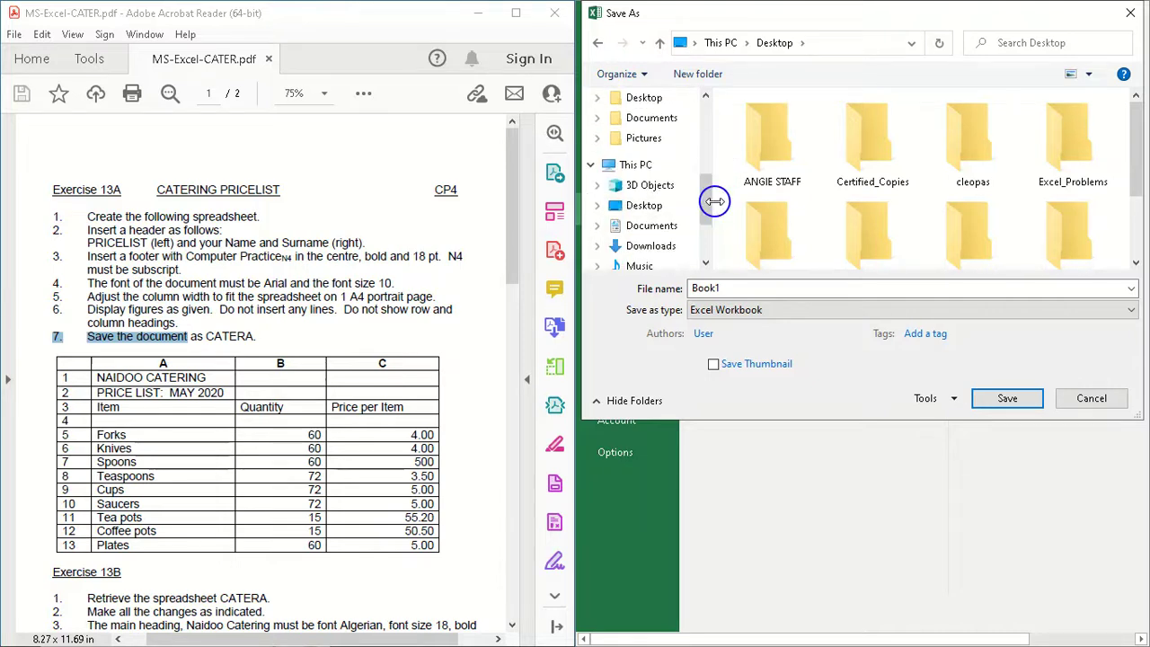
click(643, 206)
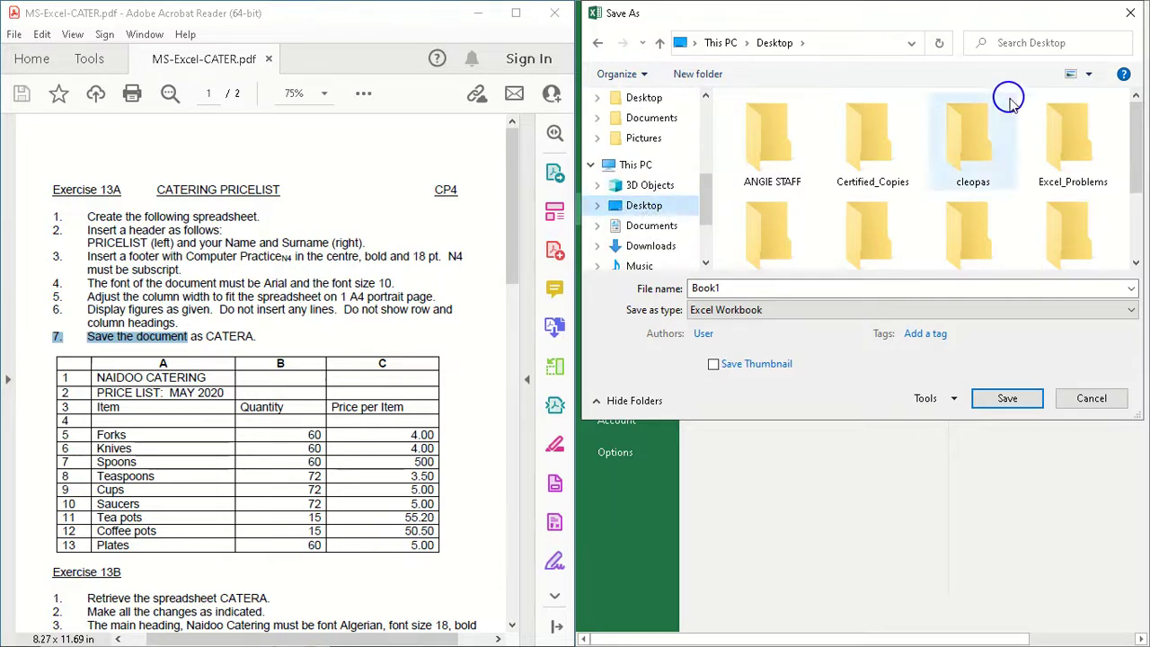
click(1080, 136)
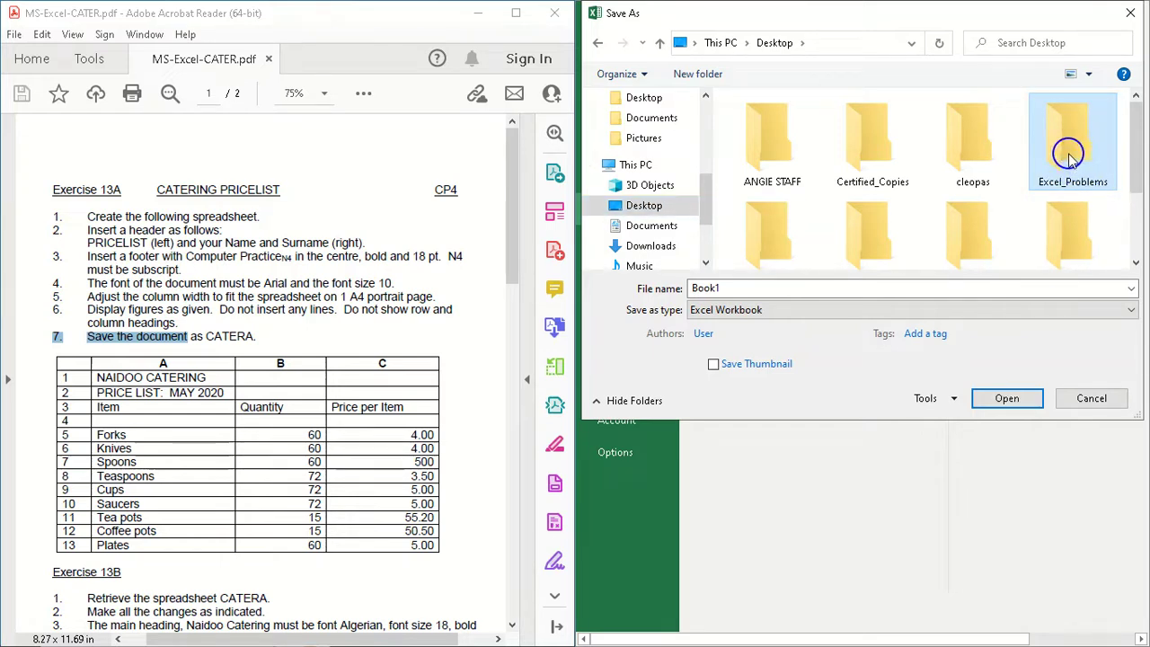
double_click(1069, 158)
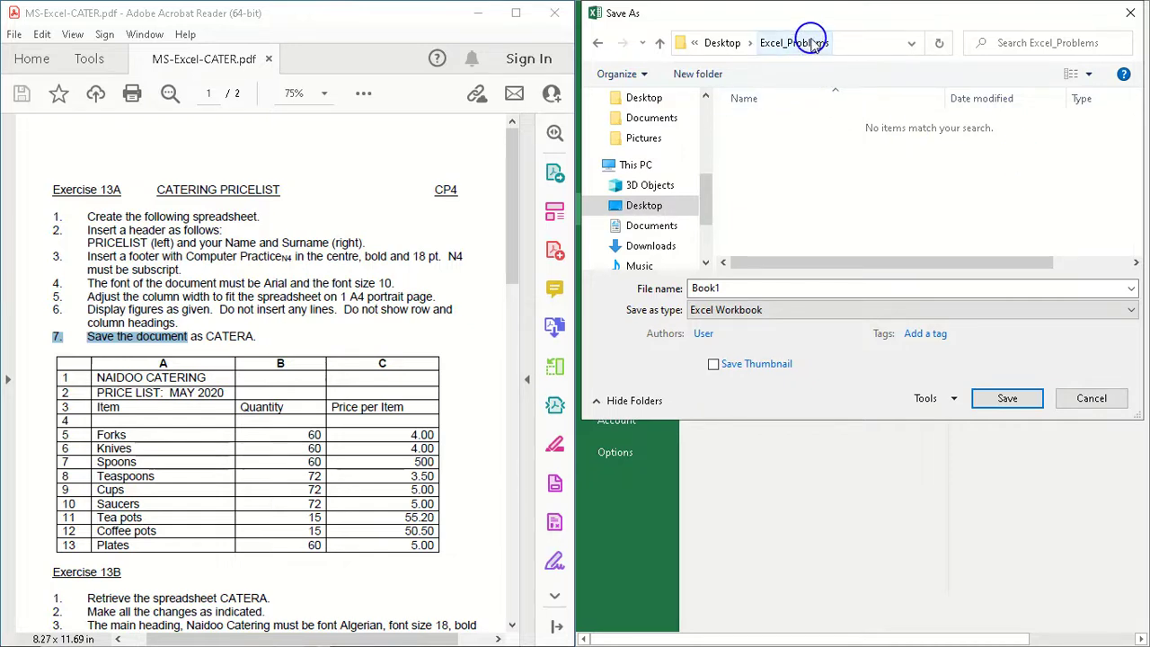
click(680, 46)
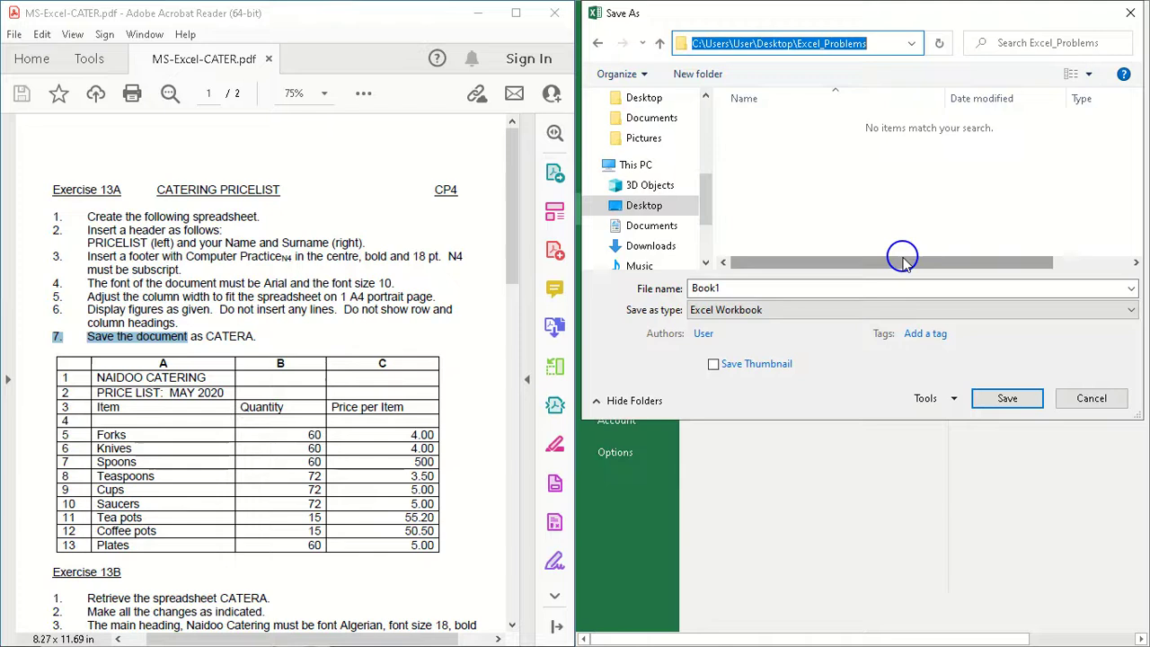
double_click(736, 286)
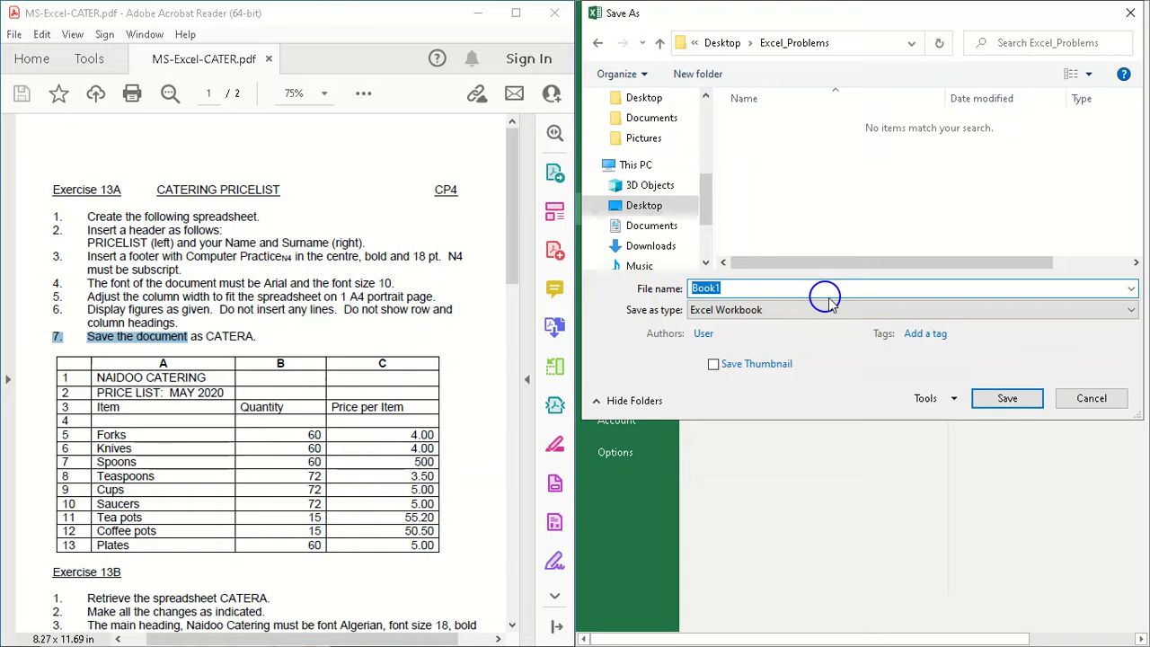
text(c)
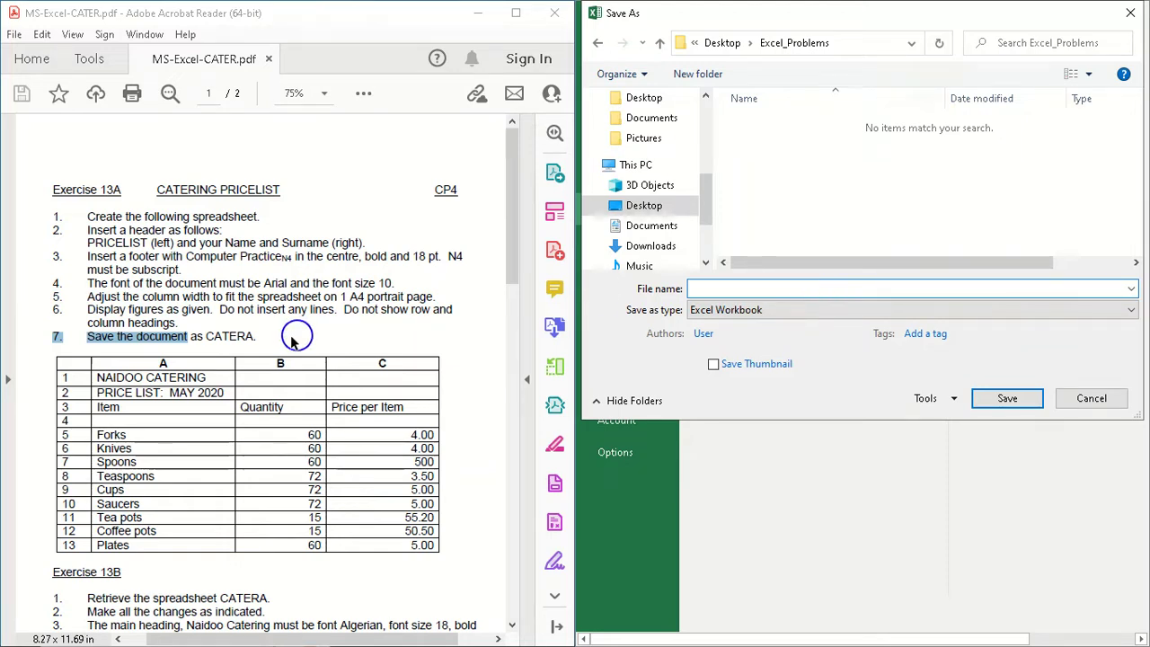
drag(206, 336, 266, 336)
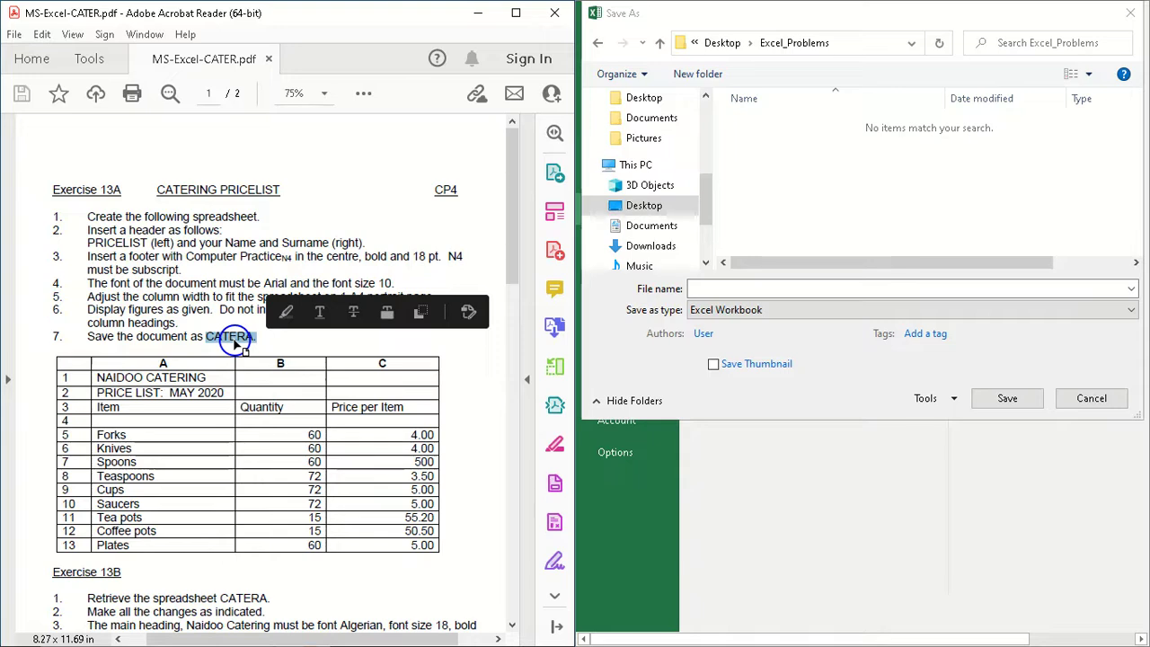
click(723, 285)
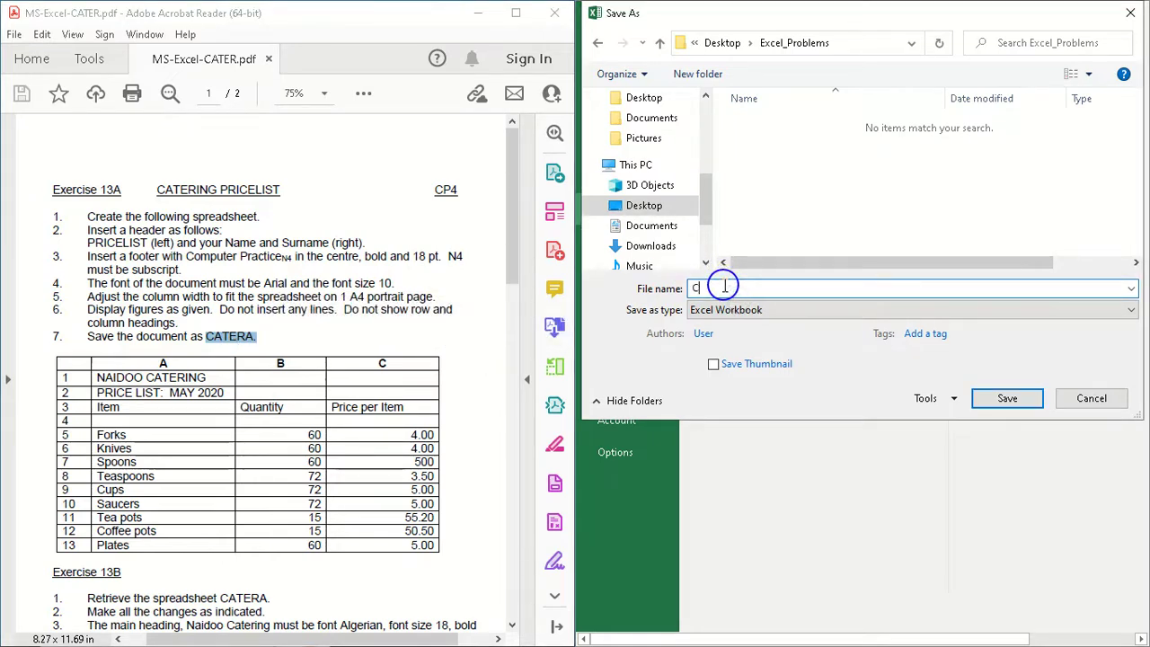
text(CATERA)
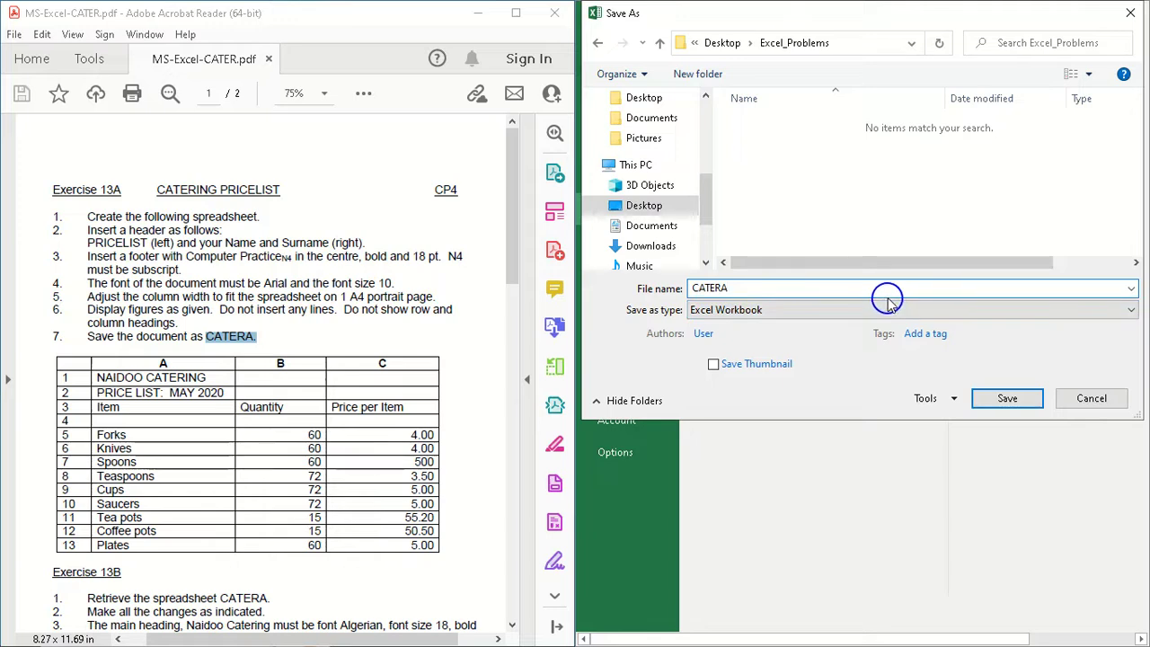
click(1093, 399)
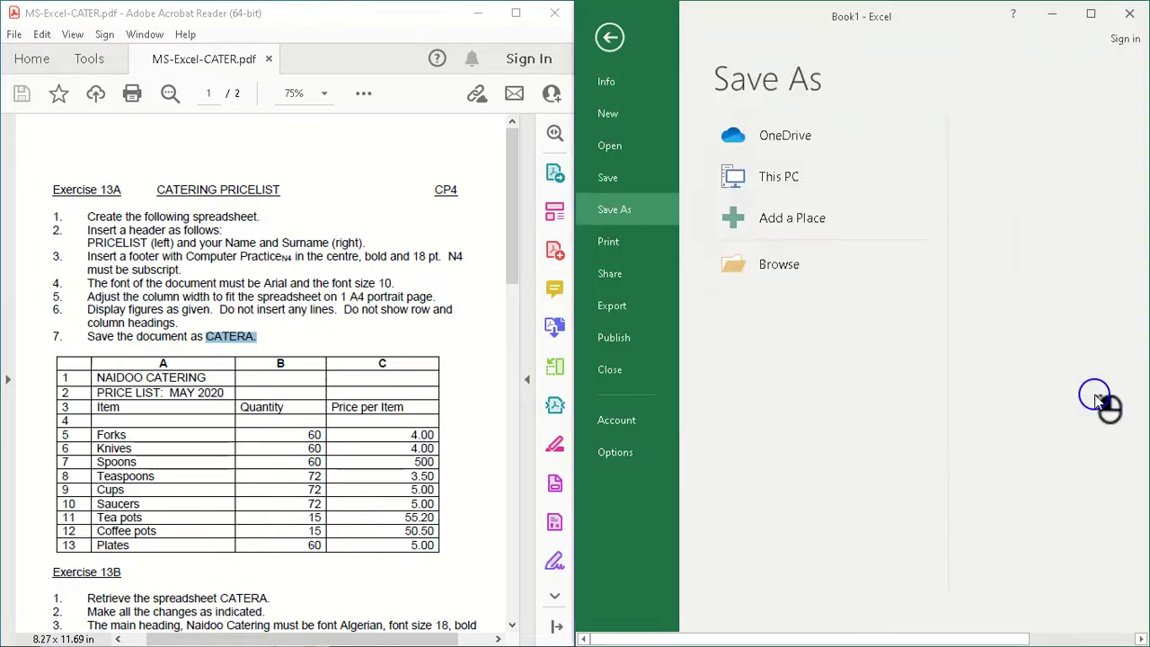
click(613, 37)
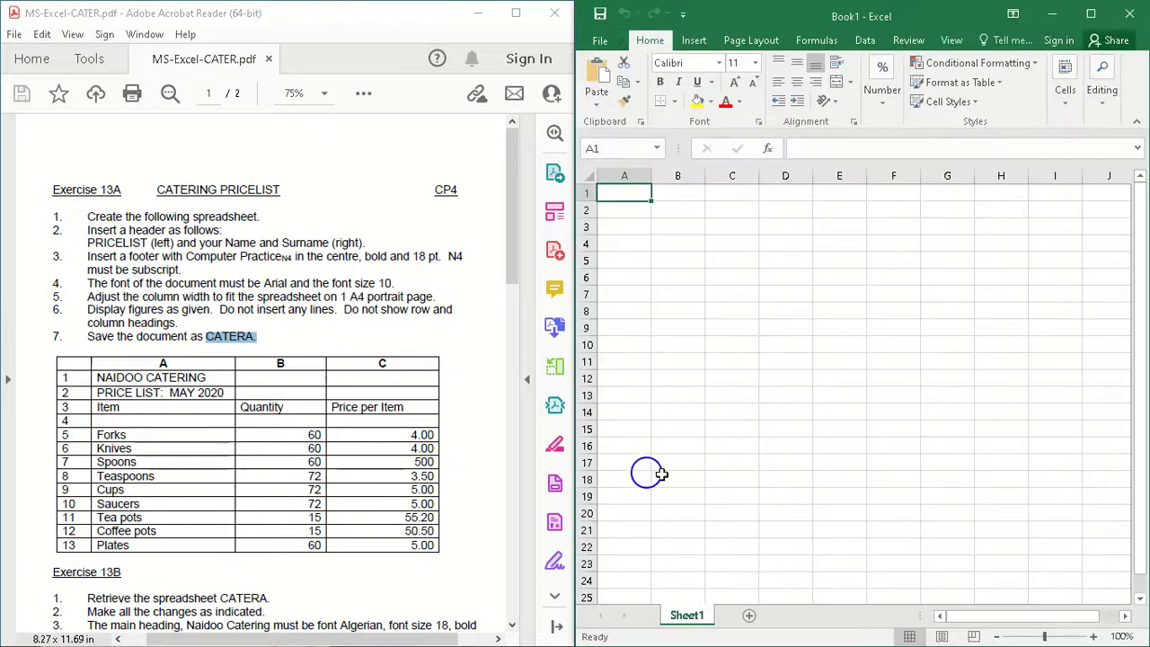
Step: Save the blank workbook as CATERB in the Excel_Problems folder on the Desktop
click(599, 42)
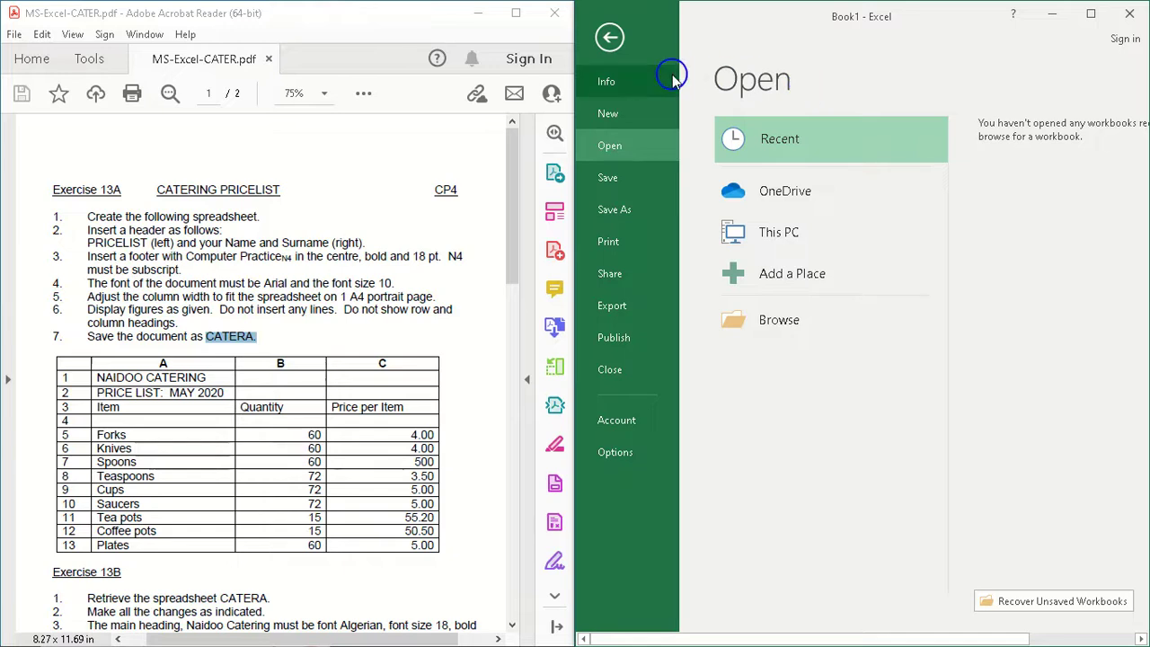
click(622, 220)
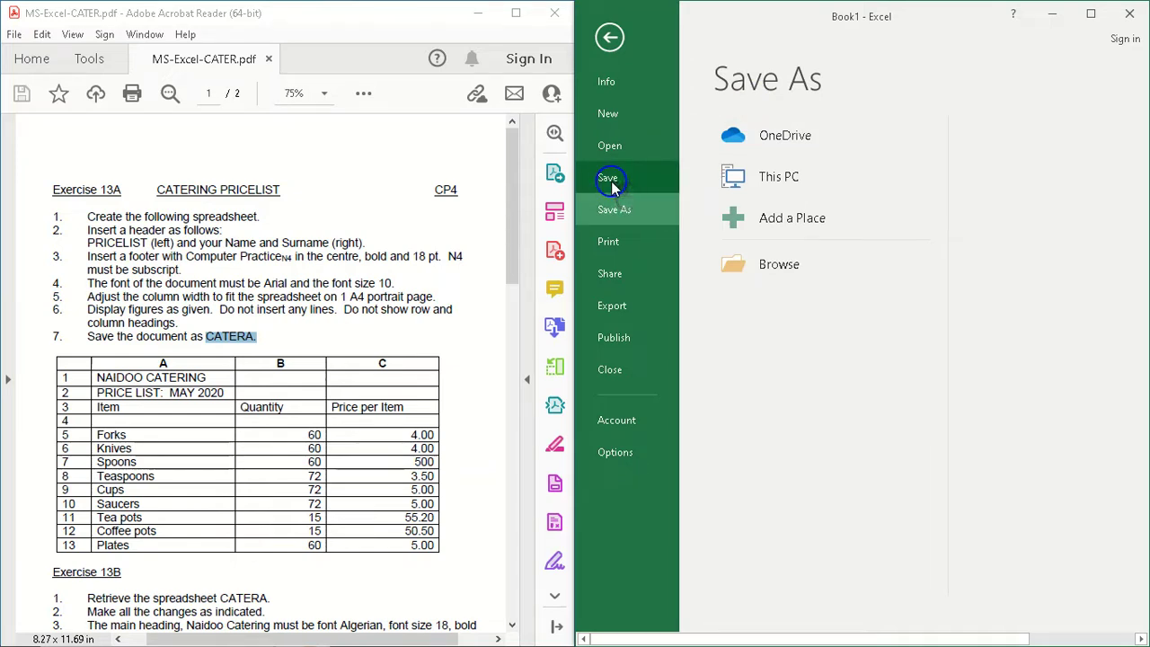
click(614, 209)
click(782, 180)
click(796, 177)
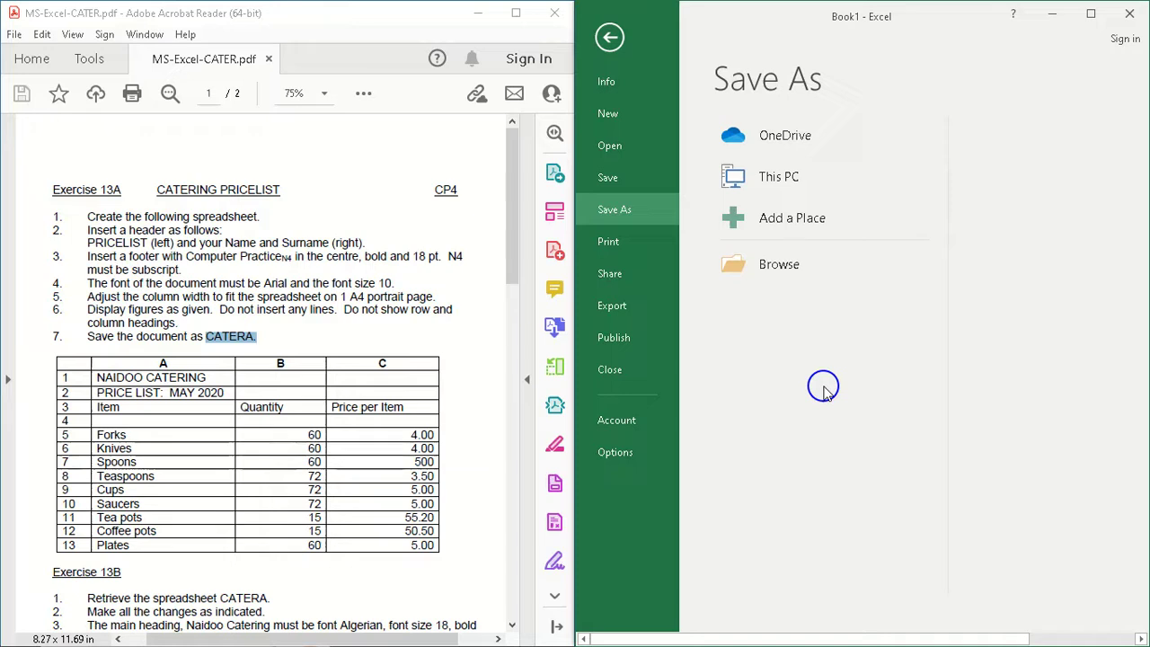
click(617, 173)
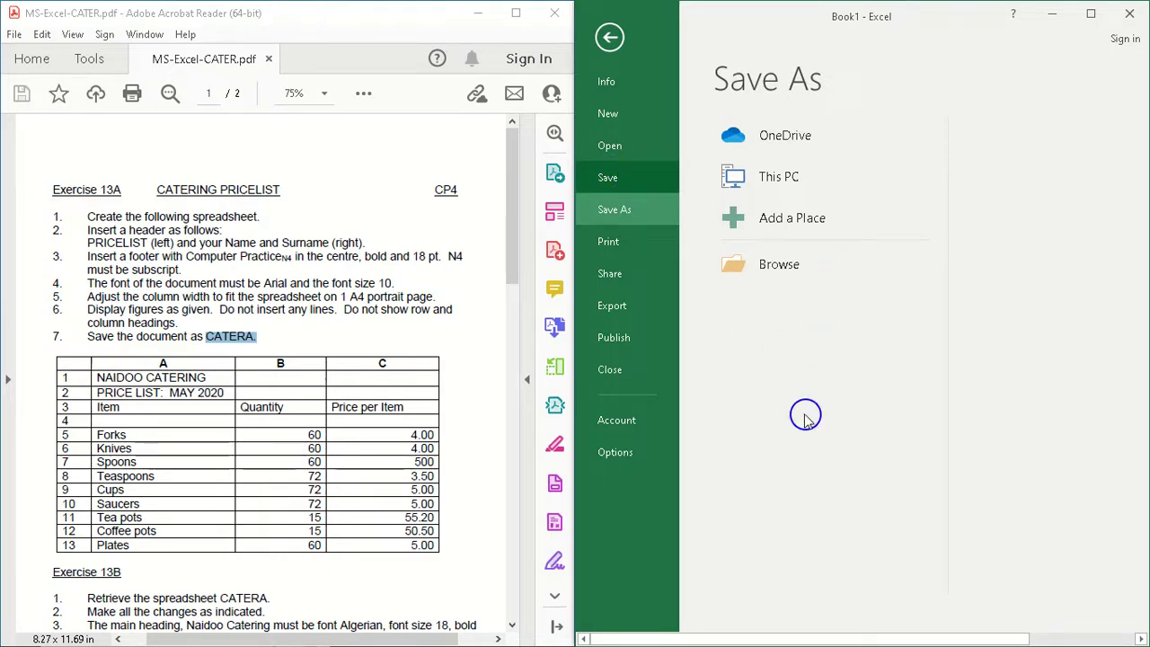
click(641, 214)
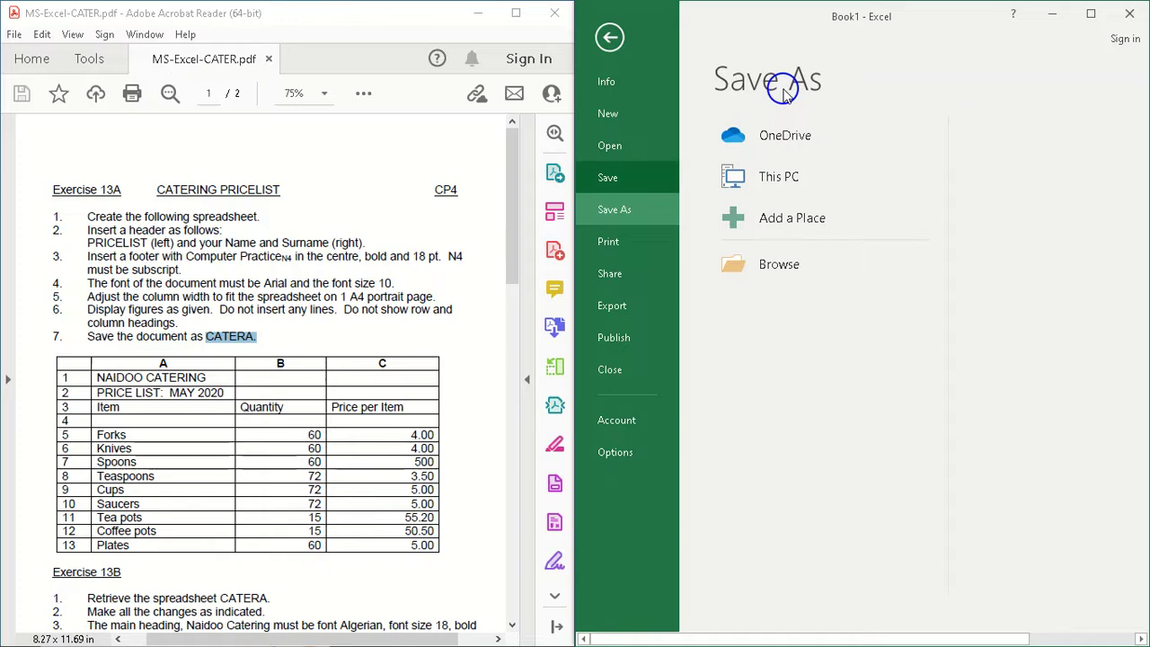
click(780, 268)
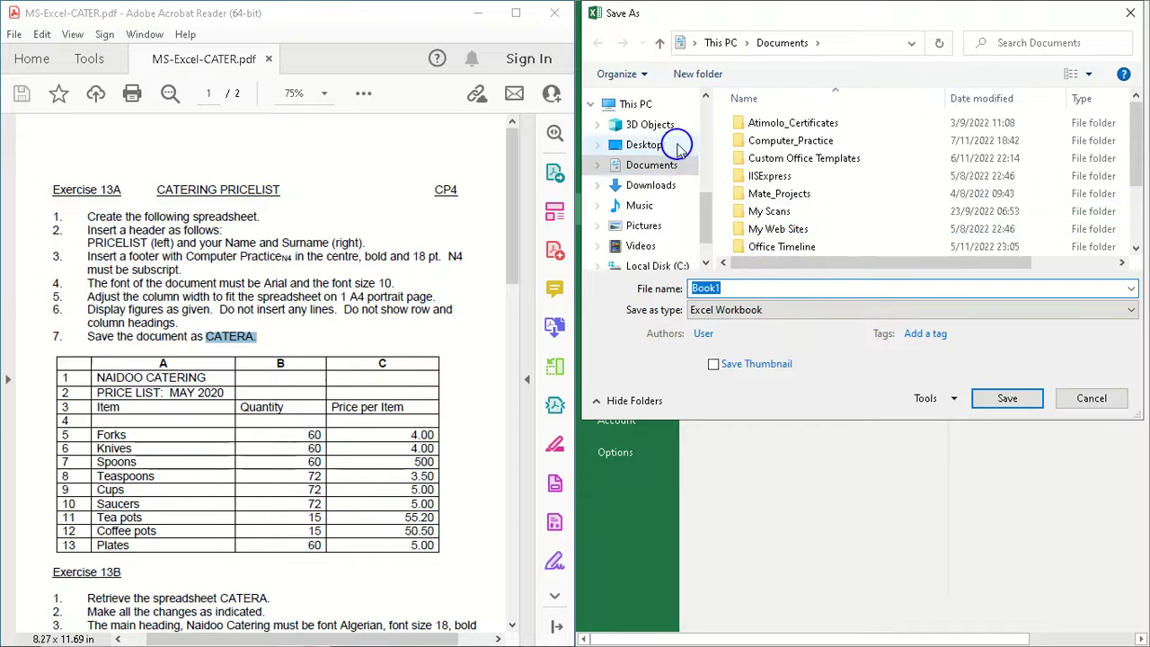
click(653, 149)
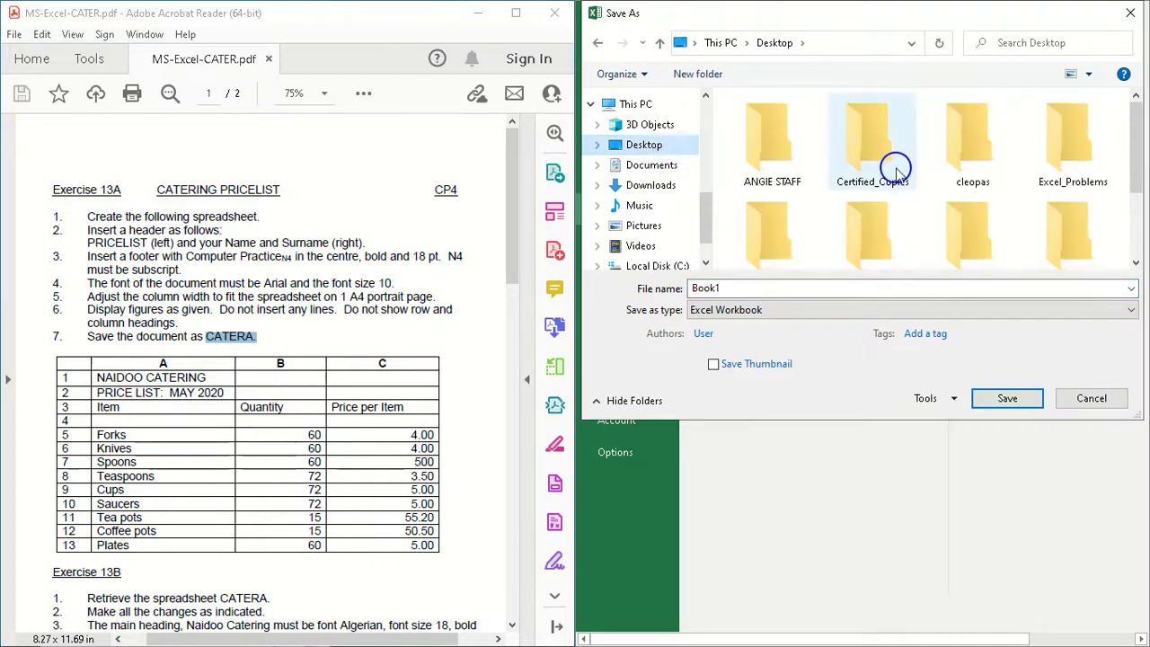
double_click(1066, 151)
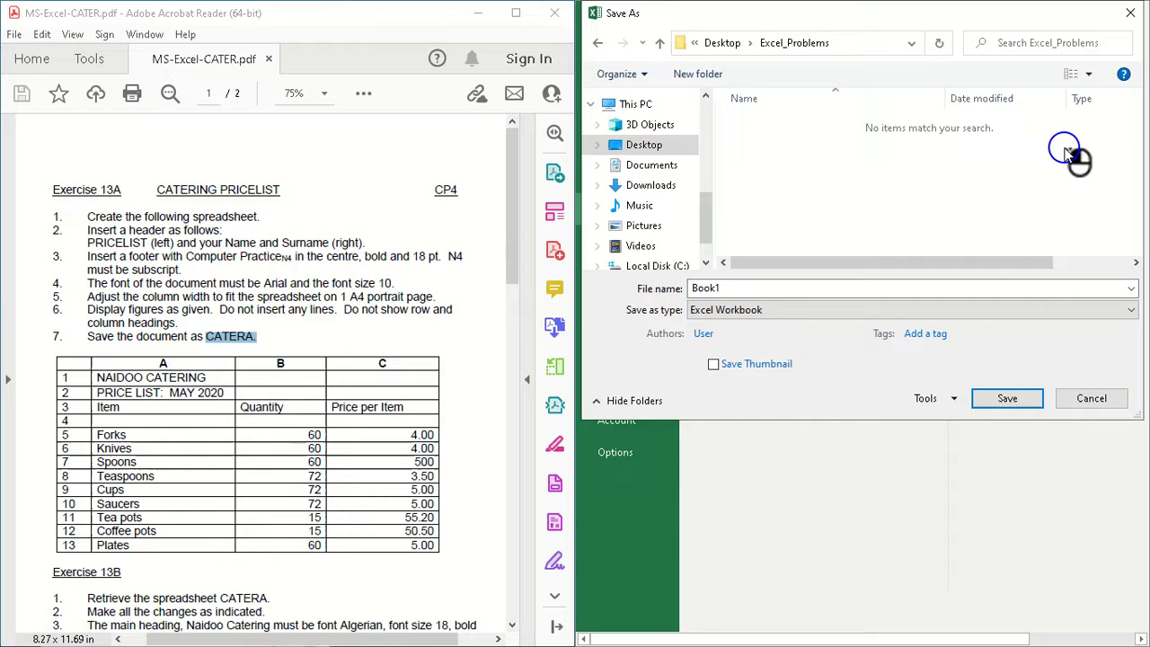
double_click(752, 289)
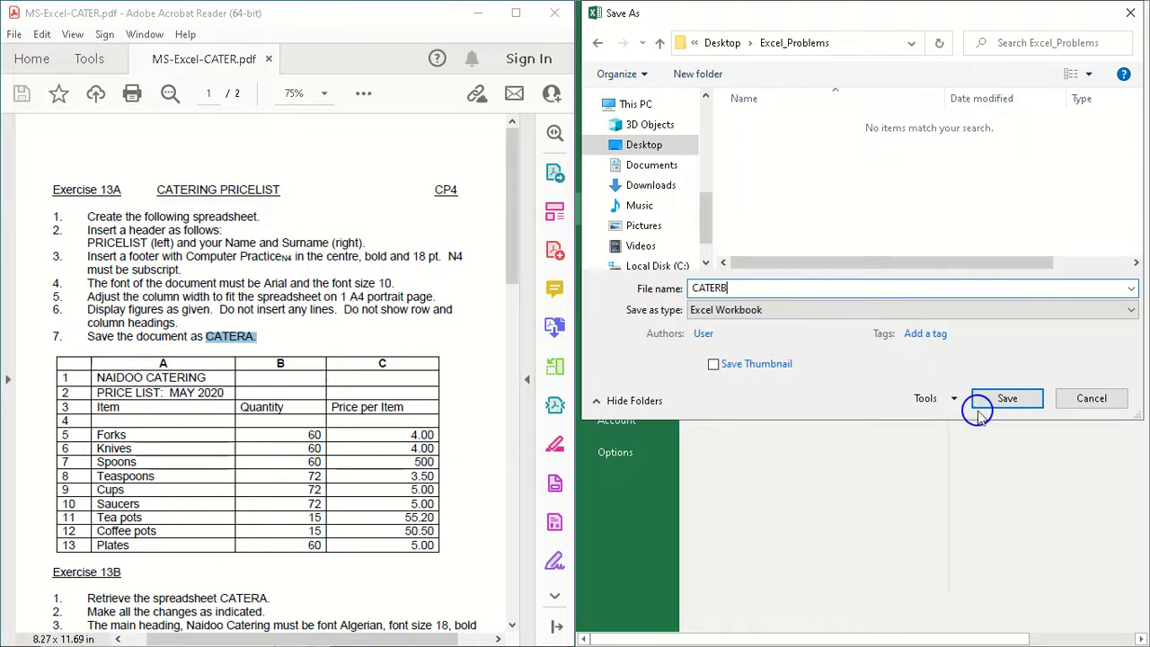
click(1004, 403)
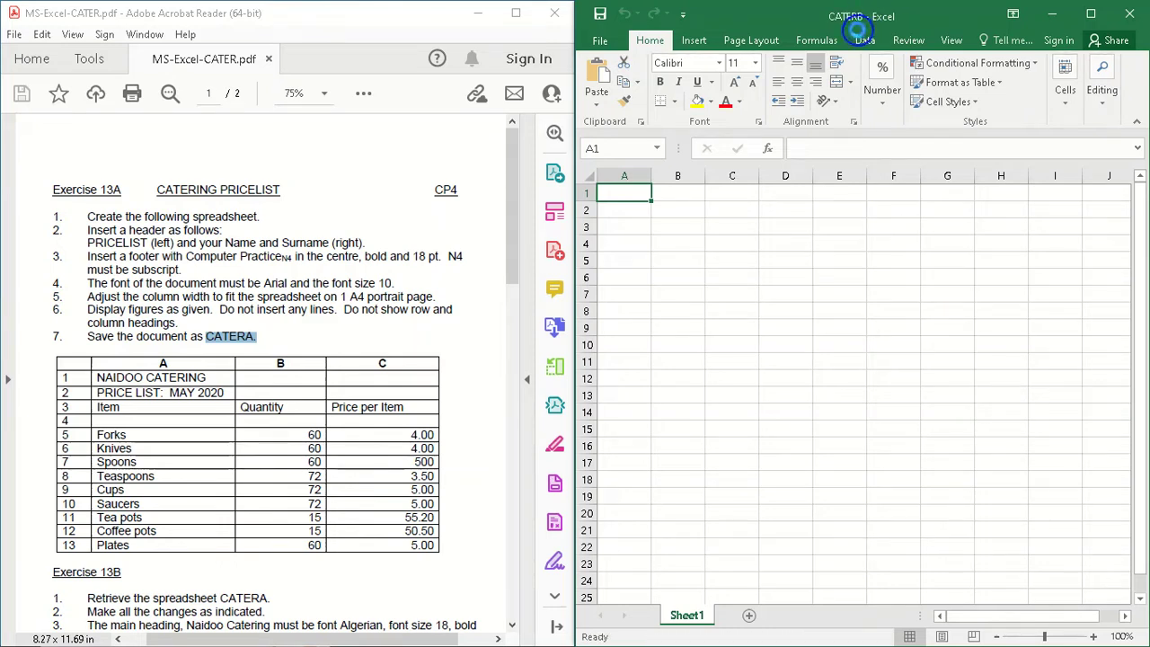
drag(826, 16, 855, 18)
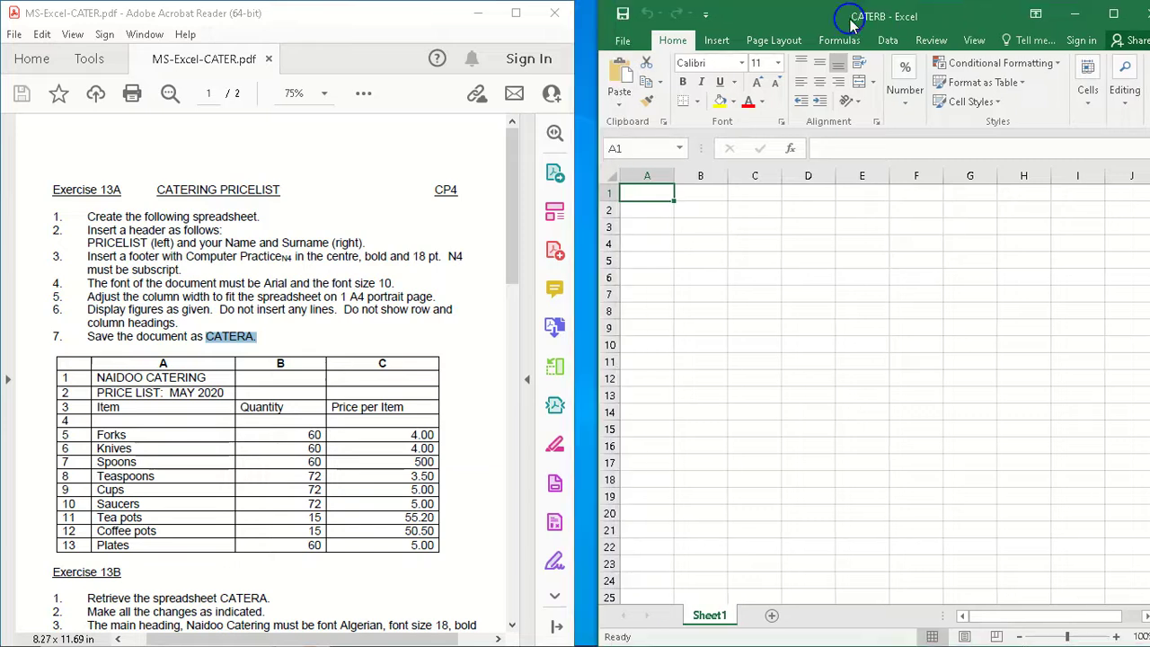
drag(1052, 72, 1141, 157)
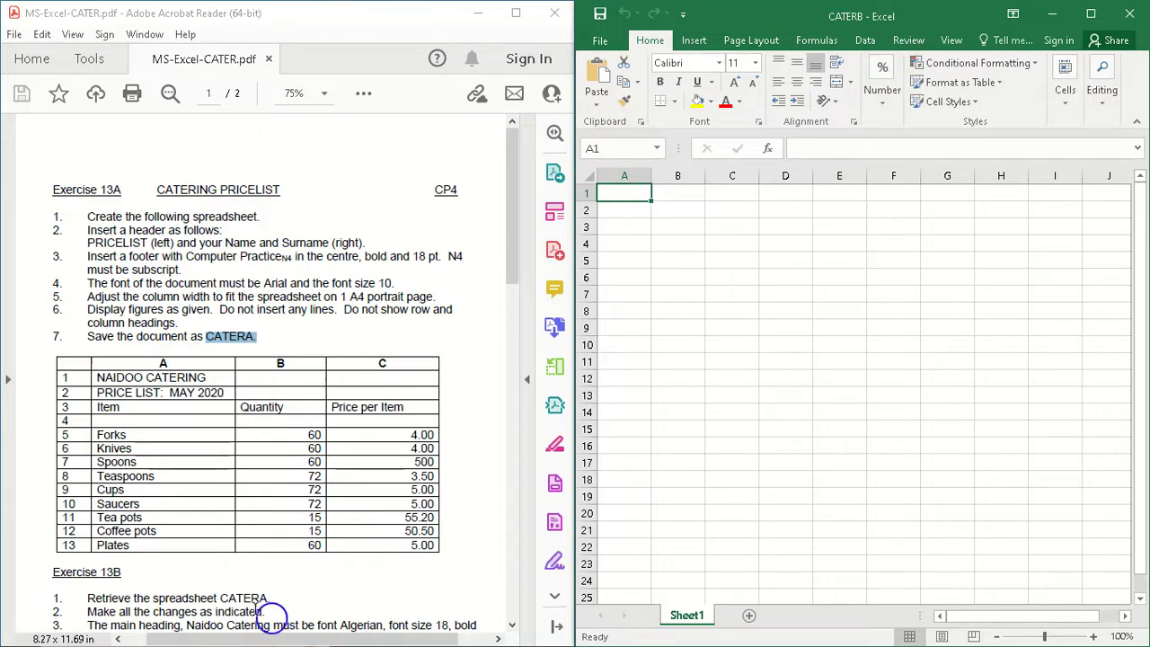
Step: Open the Excel_Problems folder on this PC's Desktop in File Explorer
key(super)
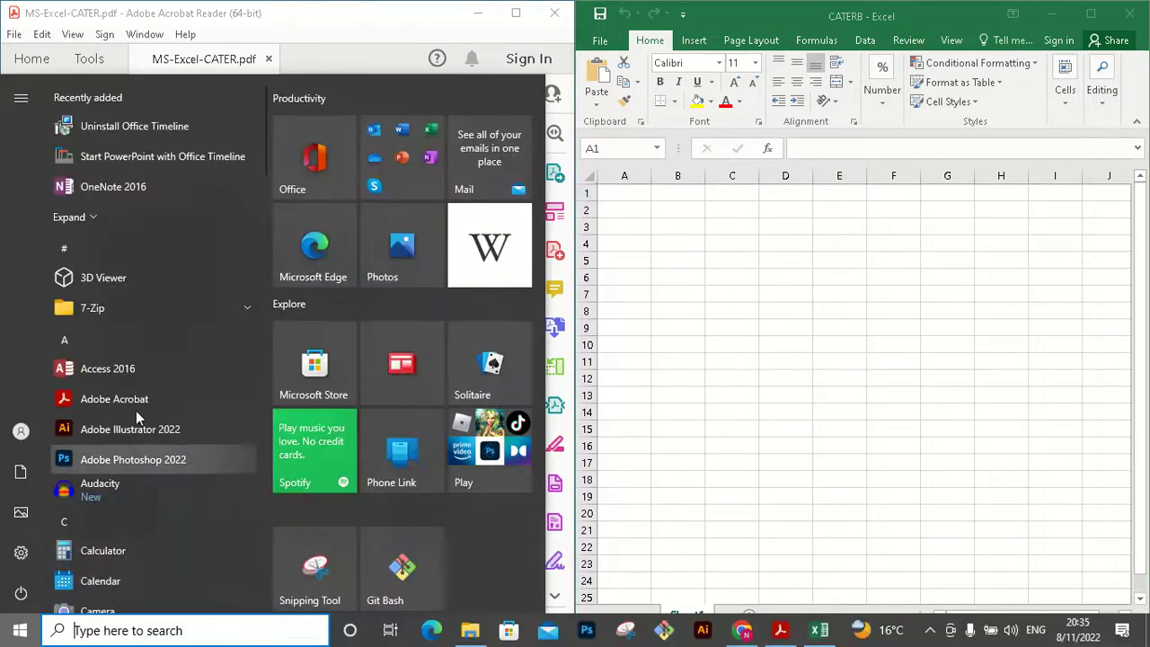
mouse_move(26, 473)
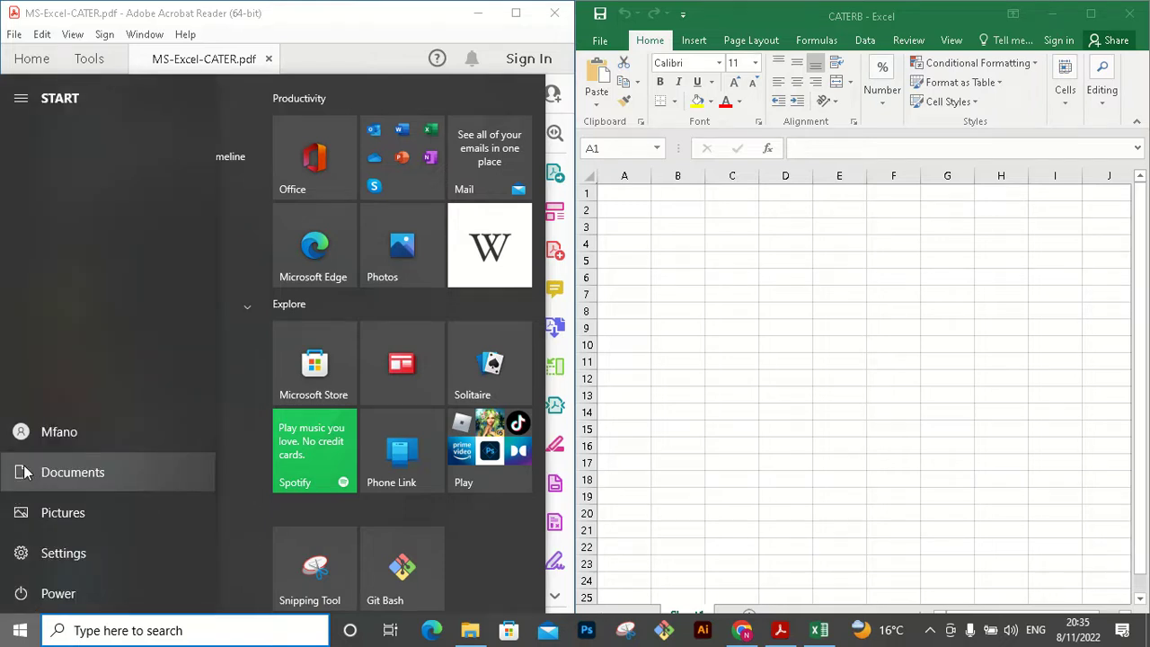
click(47, 476)
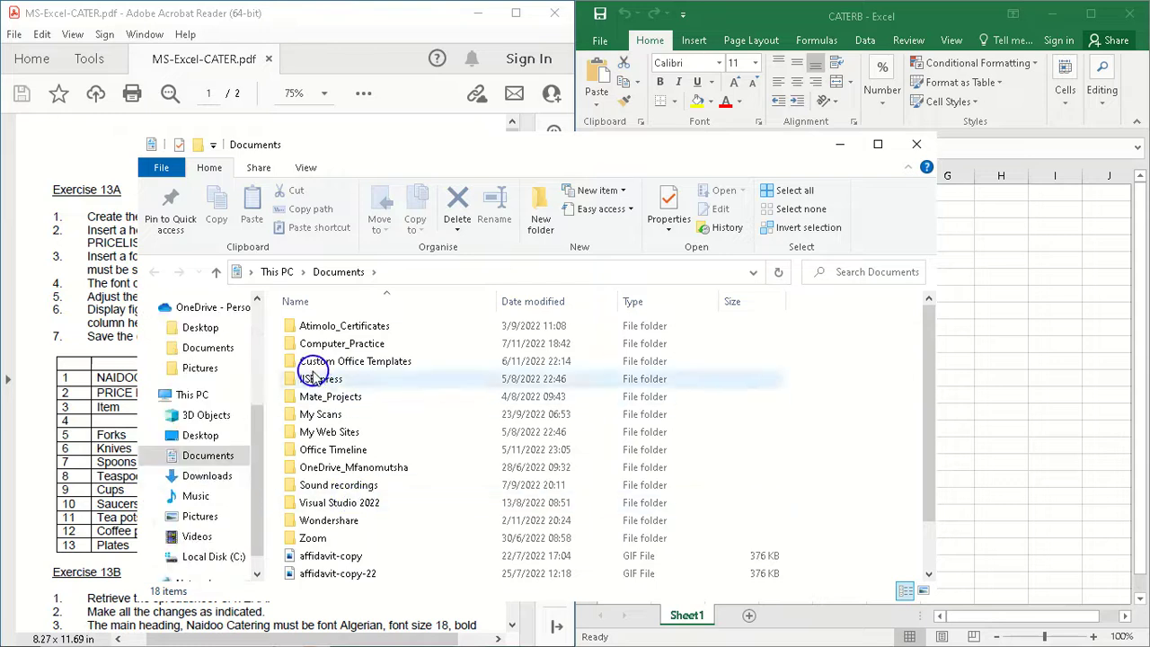
click(199, 329)
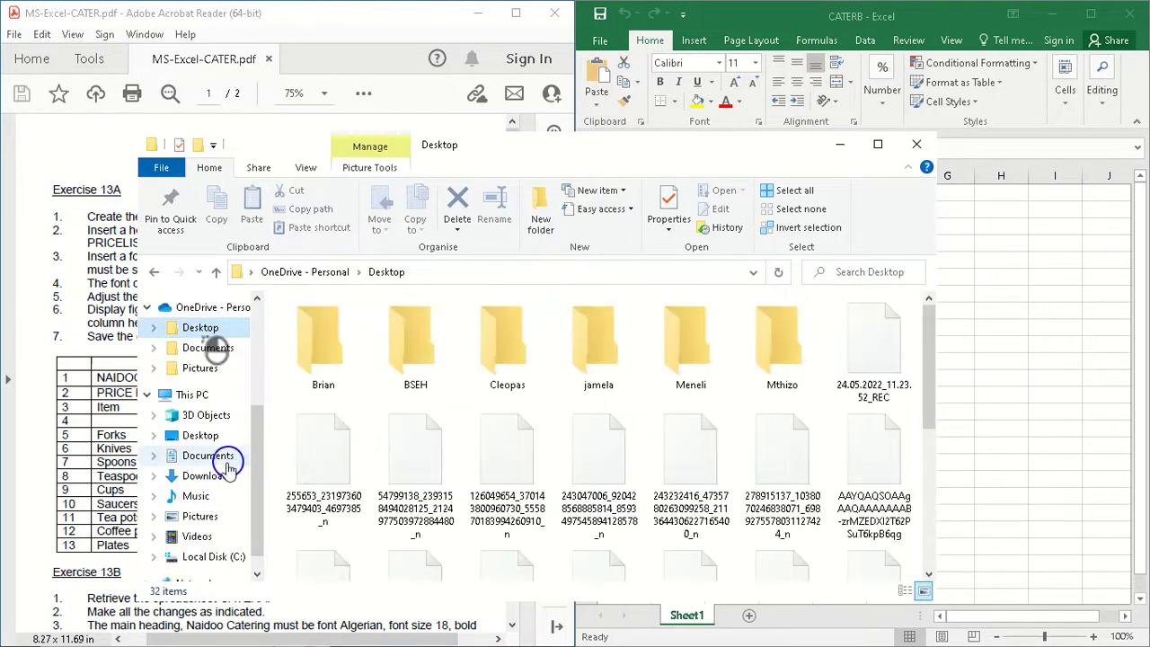
click(212, 434)
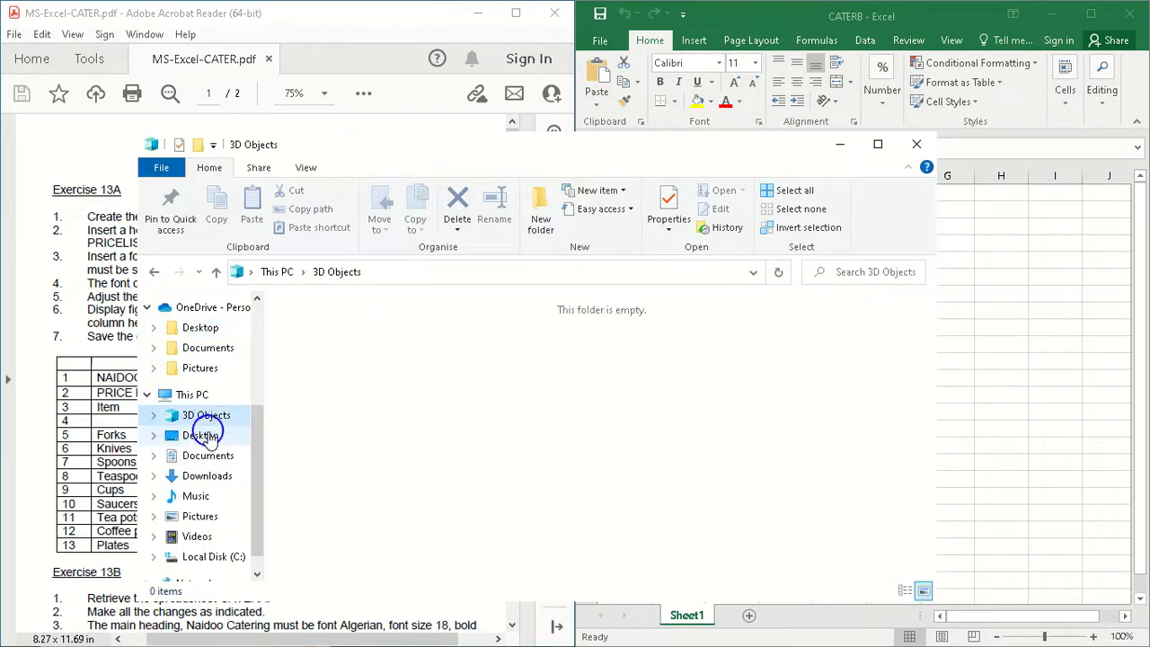
click(213, 436)
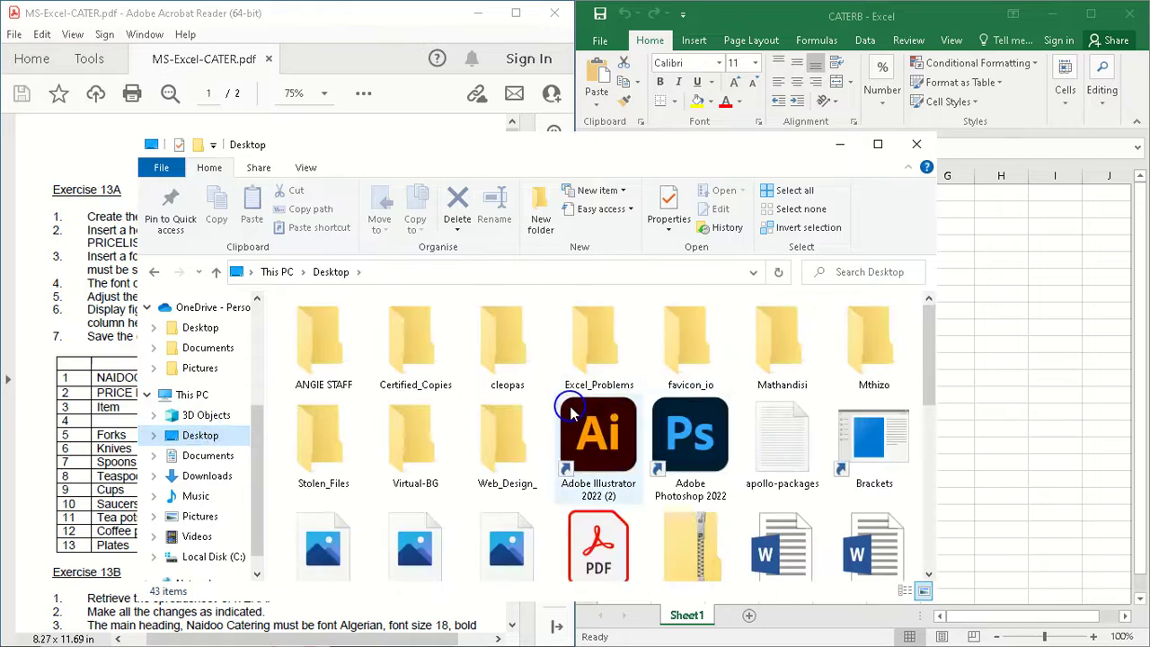
double_click(605, 355)
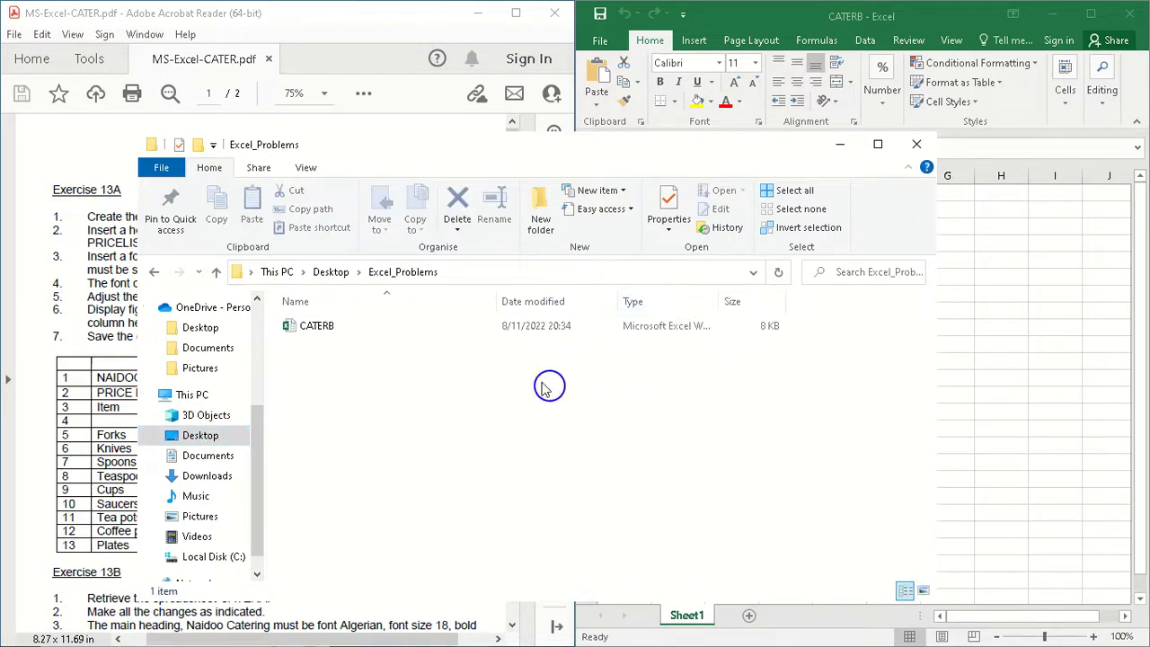
Step: Rename the CATERB workbook file as CATERA, closing the open workbook so that the rename can be retried
click(382, 328)
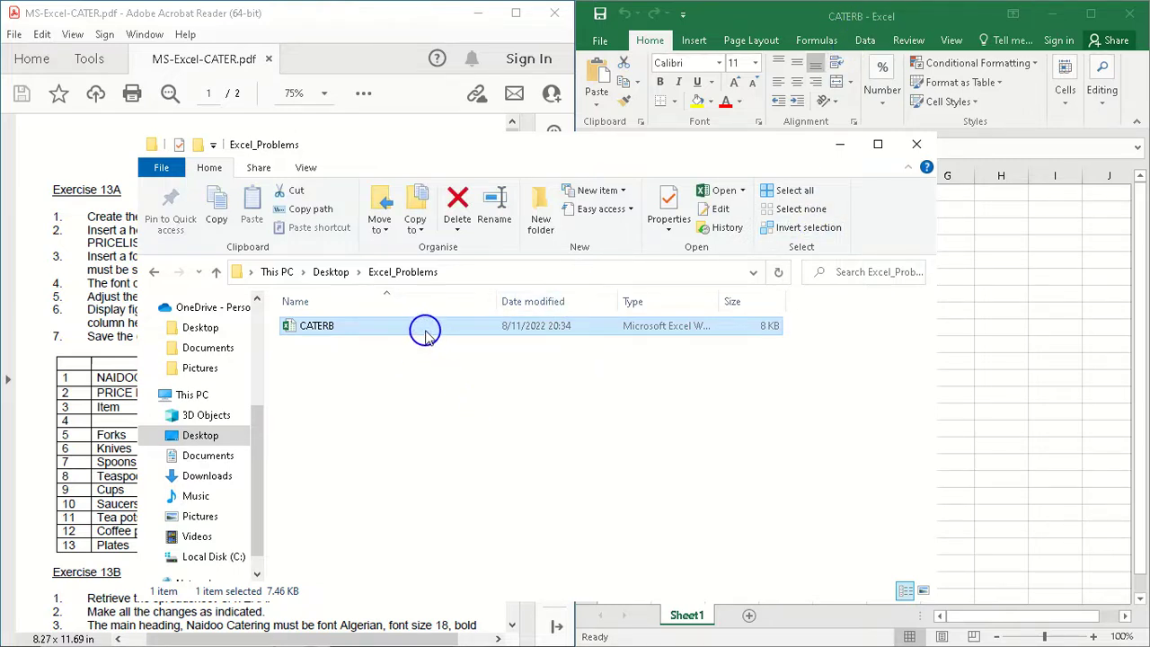
drag(426, 335, 428, 335)
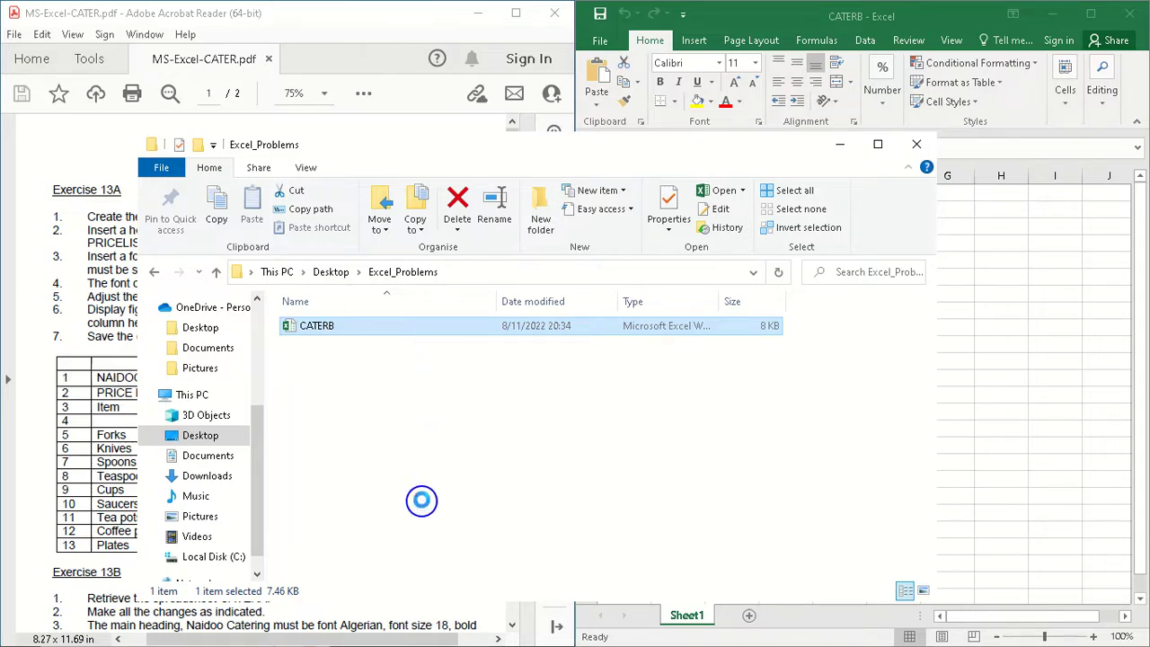
right_click(426, 327)
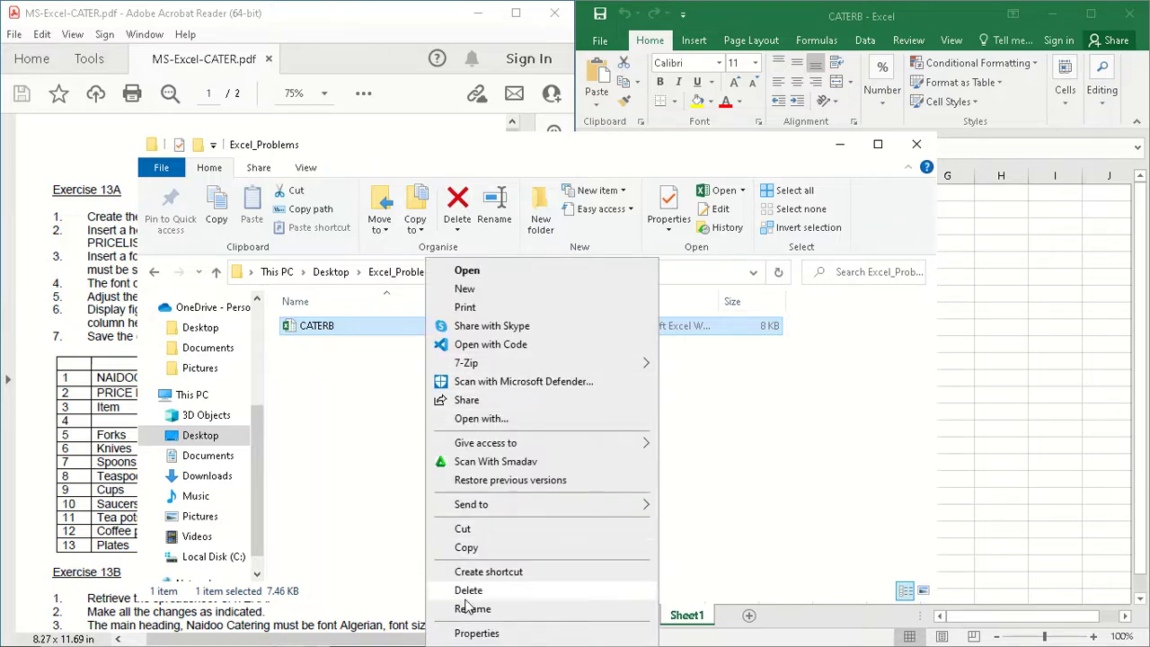
click(496, 209)
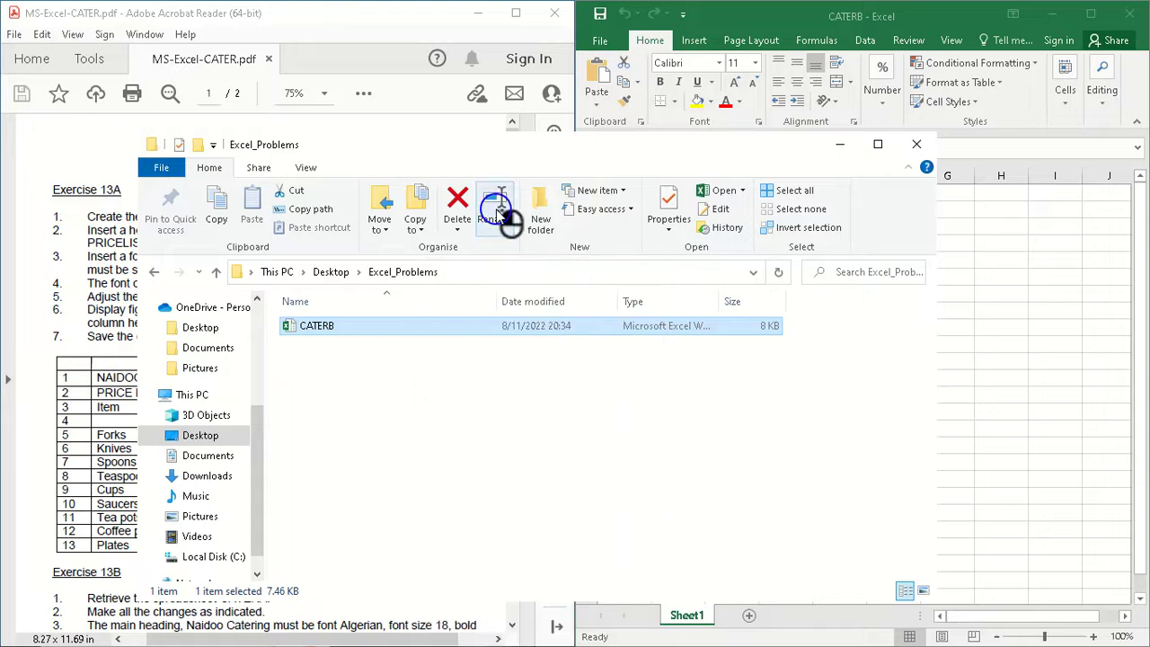
click(495, 209)
click(344, 325)
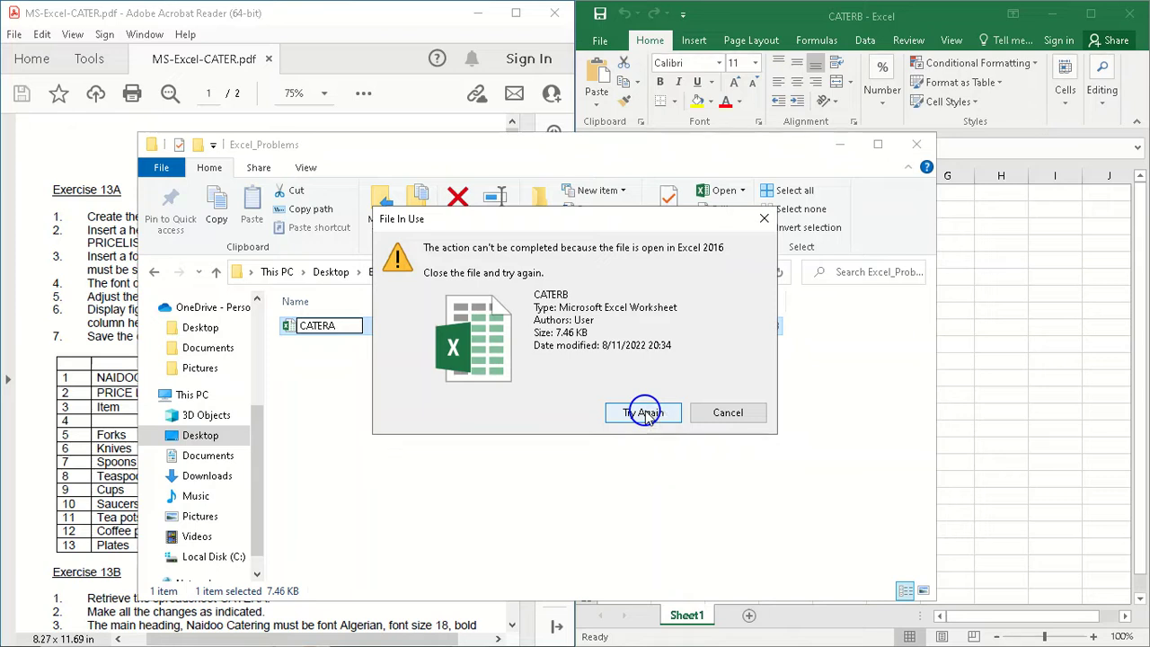
click(1130, 16)
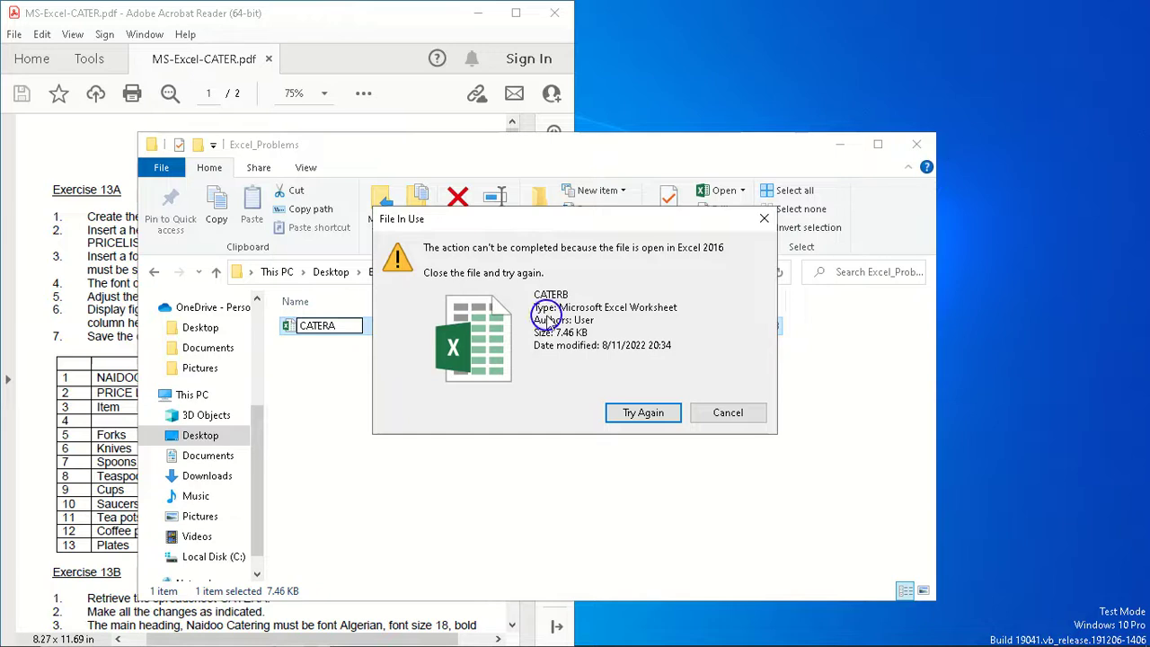
click(643, 412)
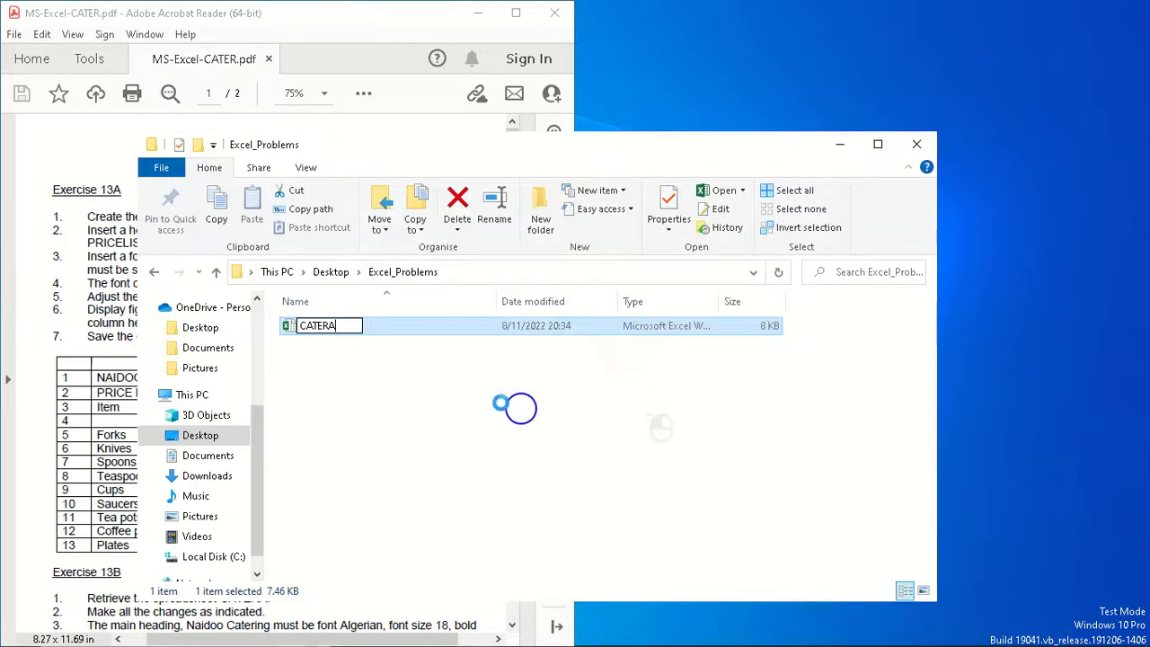
Step: Open the CATERA workbook in Excel and arrange it side by side with the exercise PDF
double_click(357, 331)
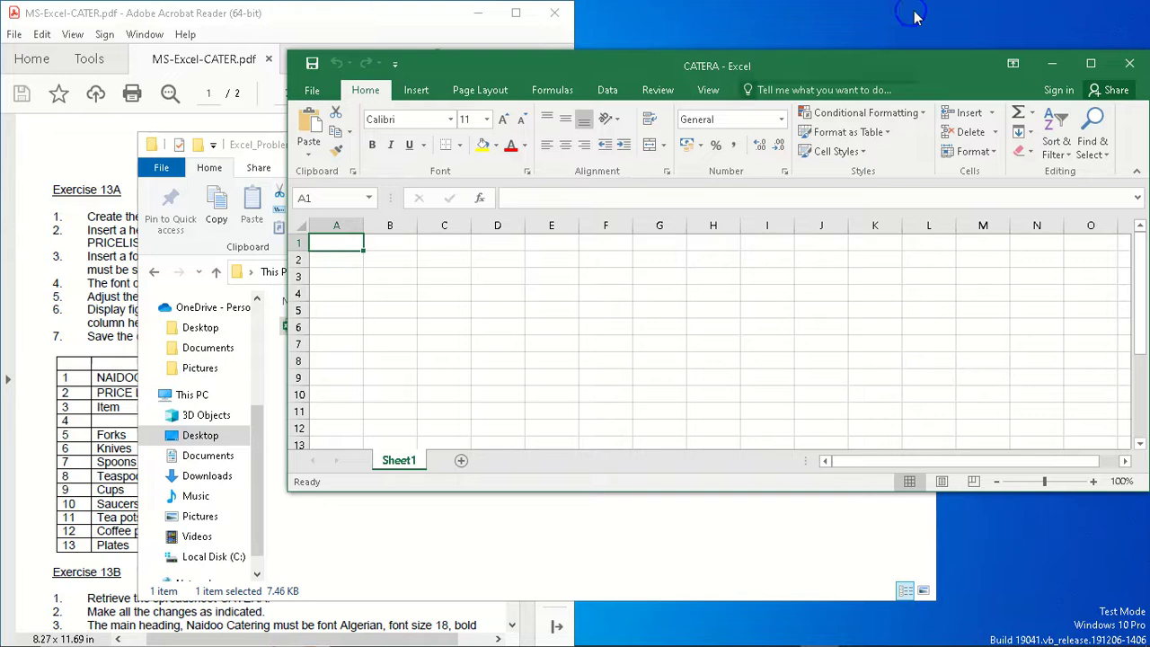
drag(887, 57, 1144, 159)
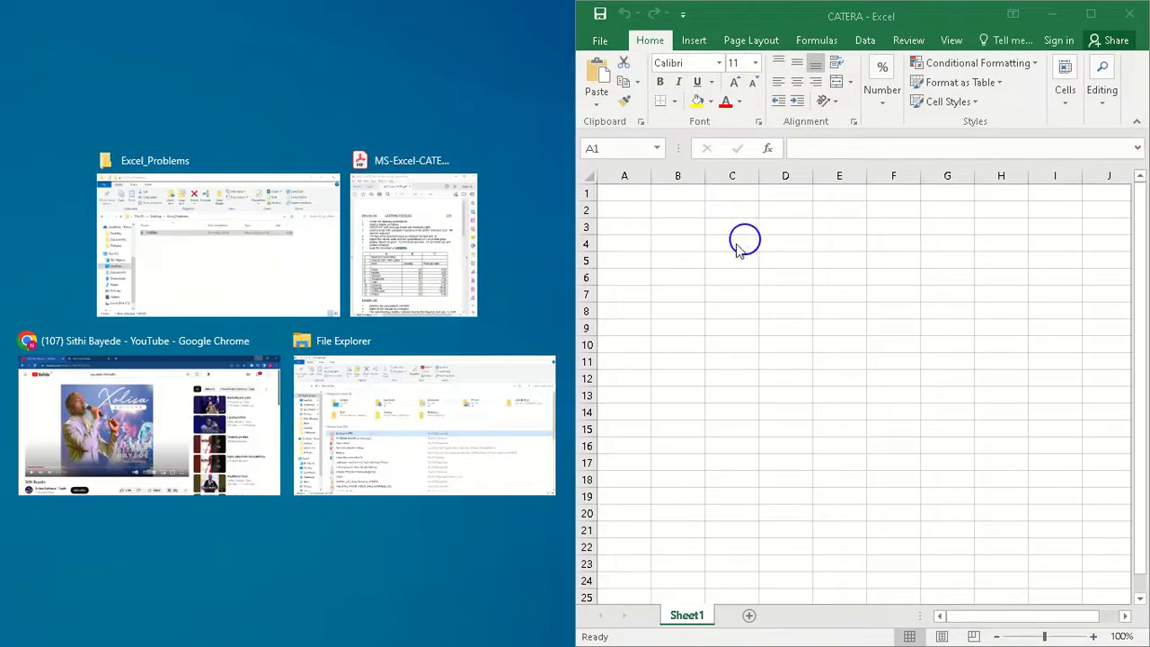
click(403, 257)
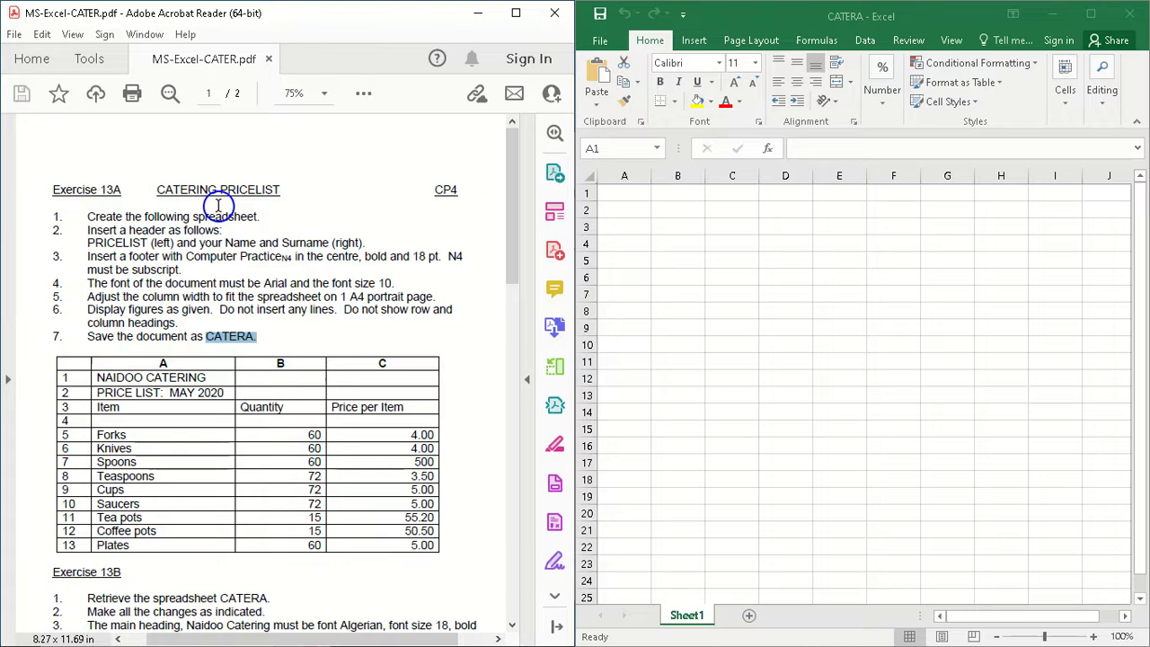
Step: Following instruction 2 of the PDF, insert a header in the worksheet with PRICELIST in its left section
mouse_move(86, 232)
mouse_down()
mouse_move(223, 242)
mouse_move(238, 231)
mouse_move(224, 241)
mouse_up()
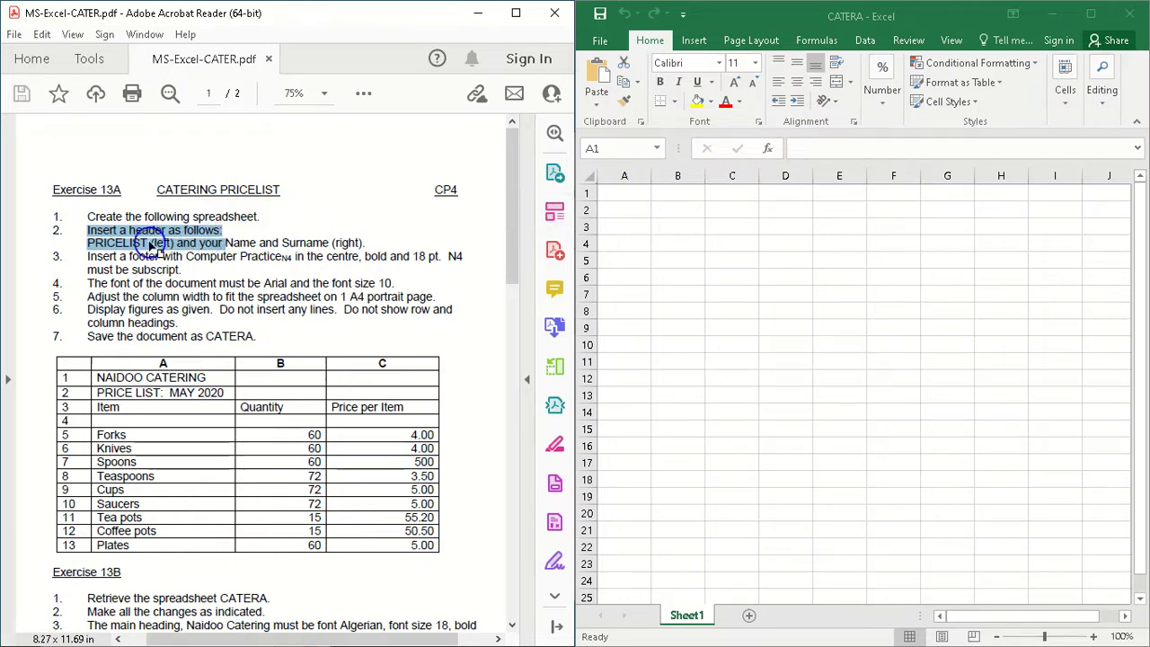
click(698, 40)
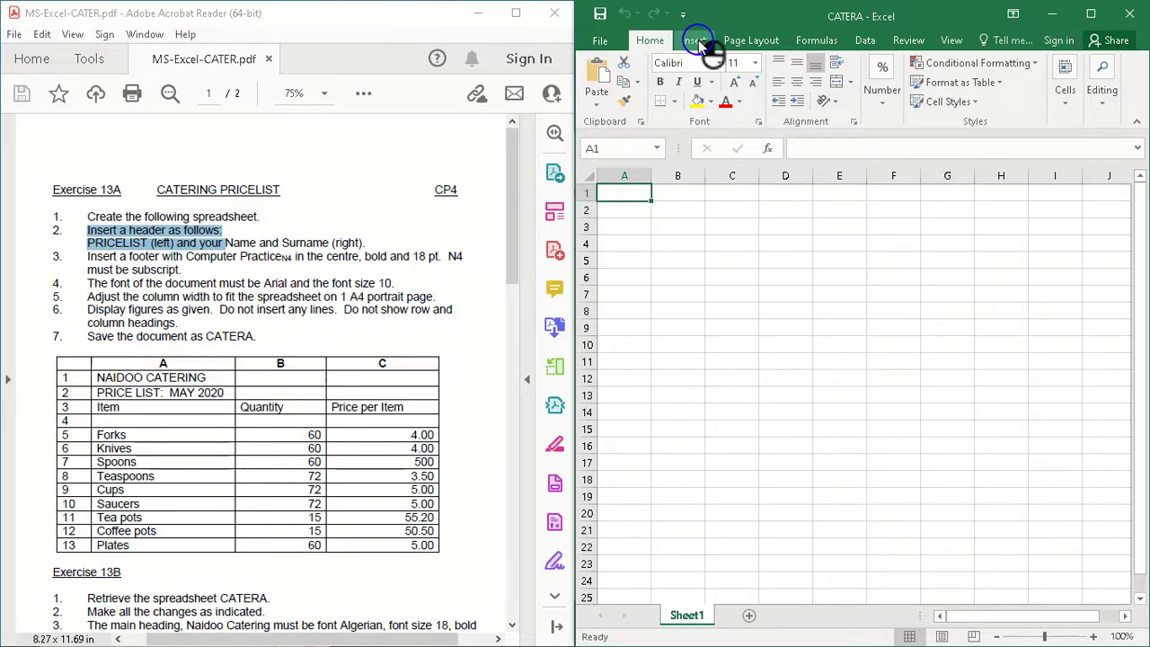
click(698, 39)
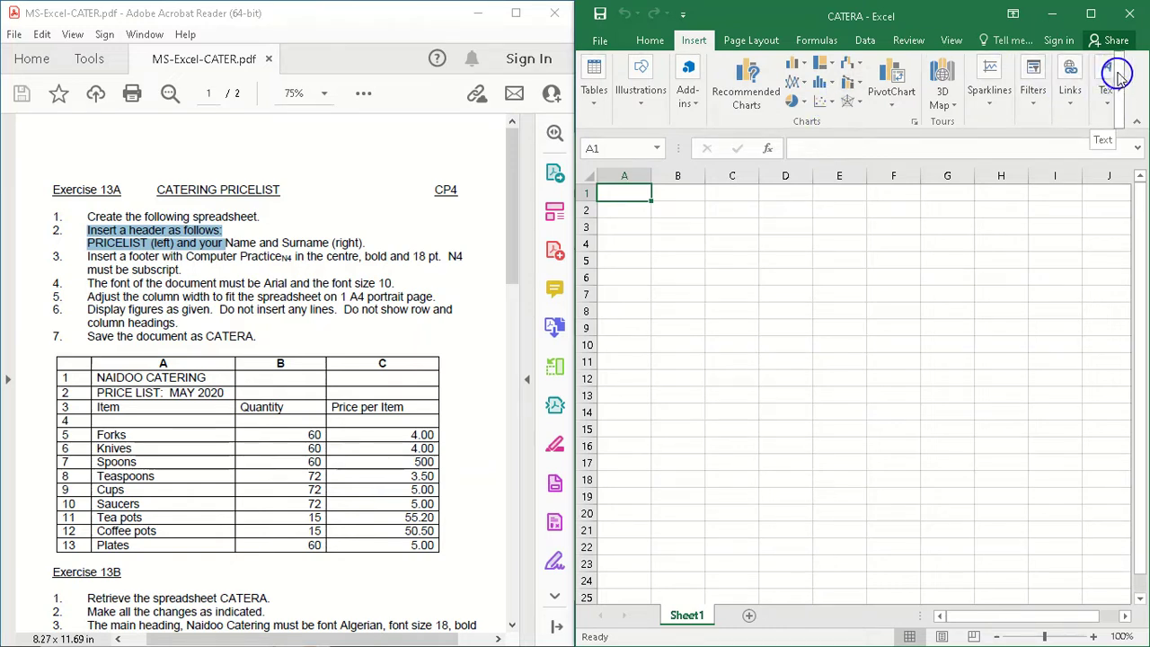
click(1110, 105)
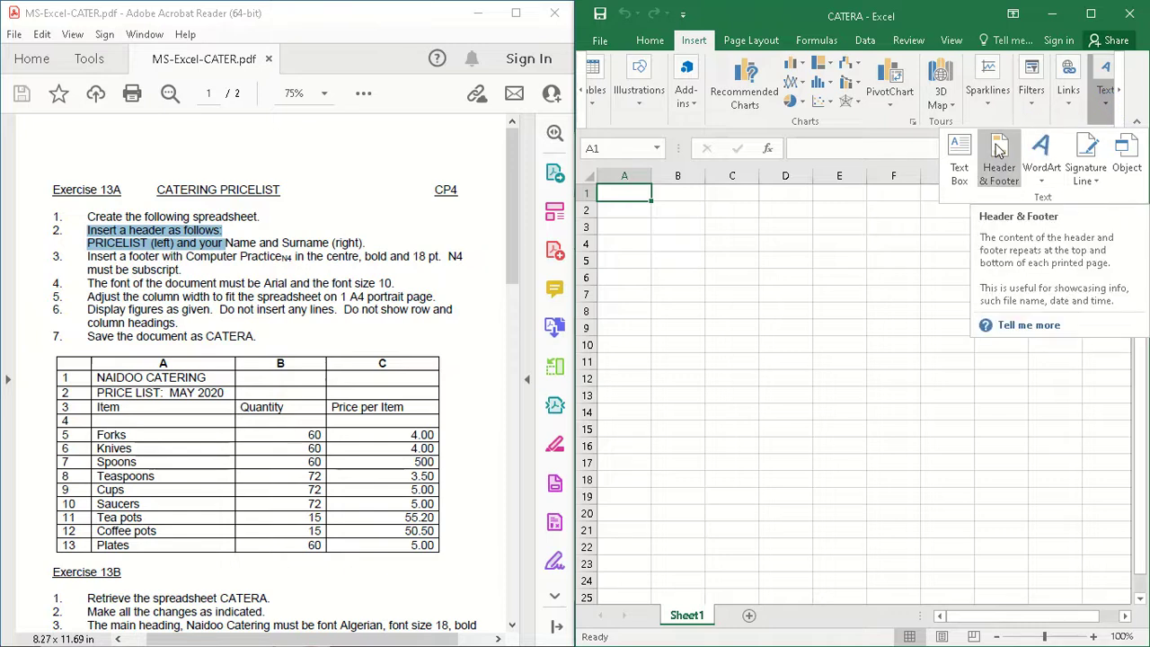
click(995, 175)
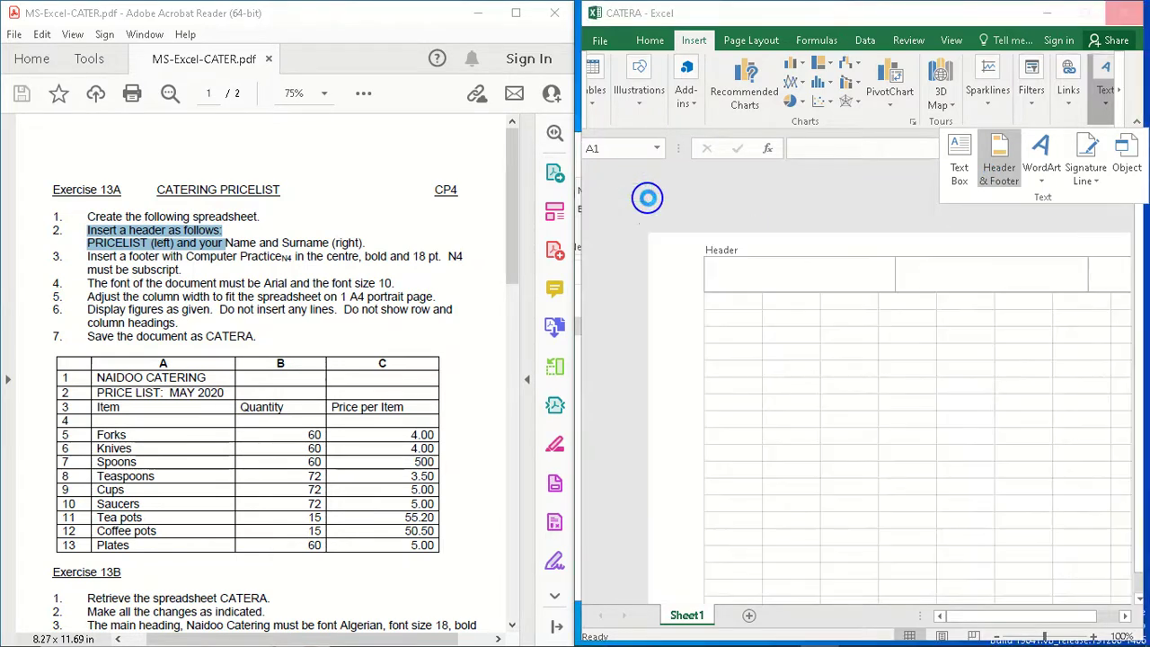
click(761, 284)
click(960, 280)
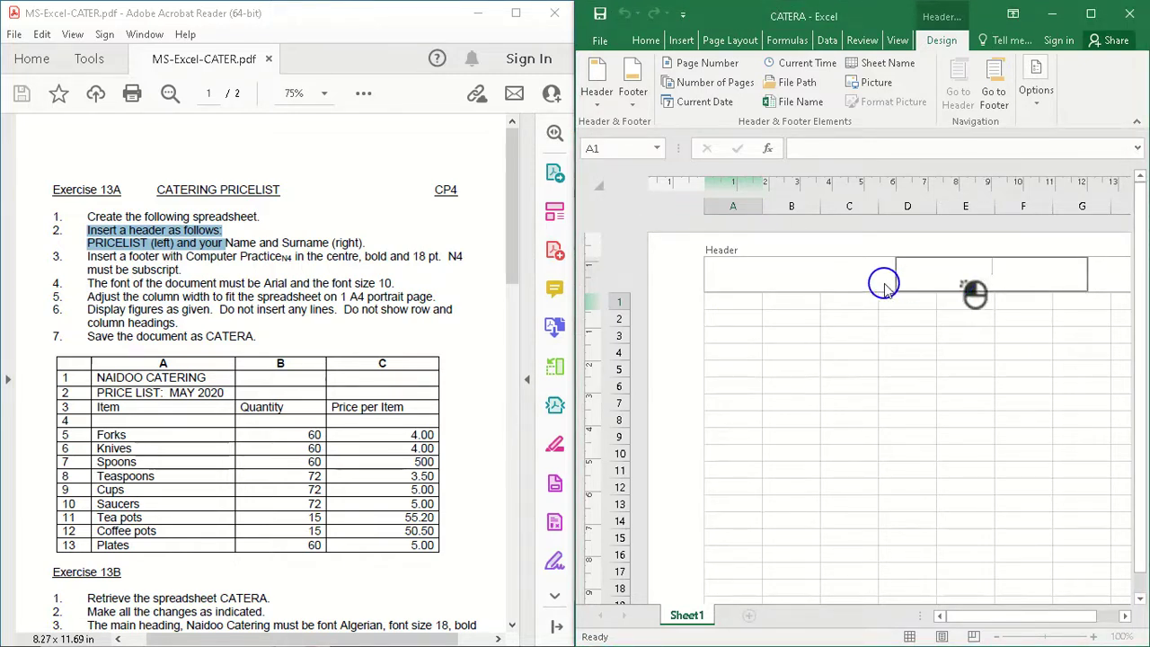
click(1112, 273)
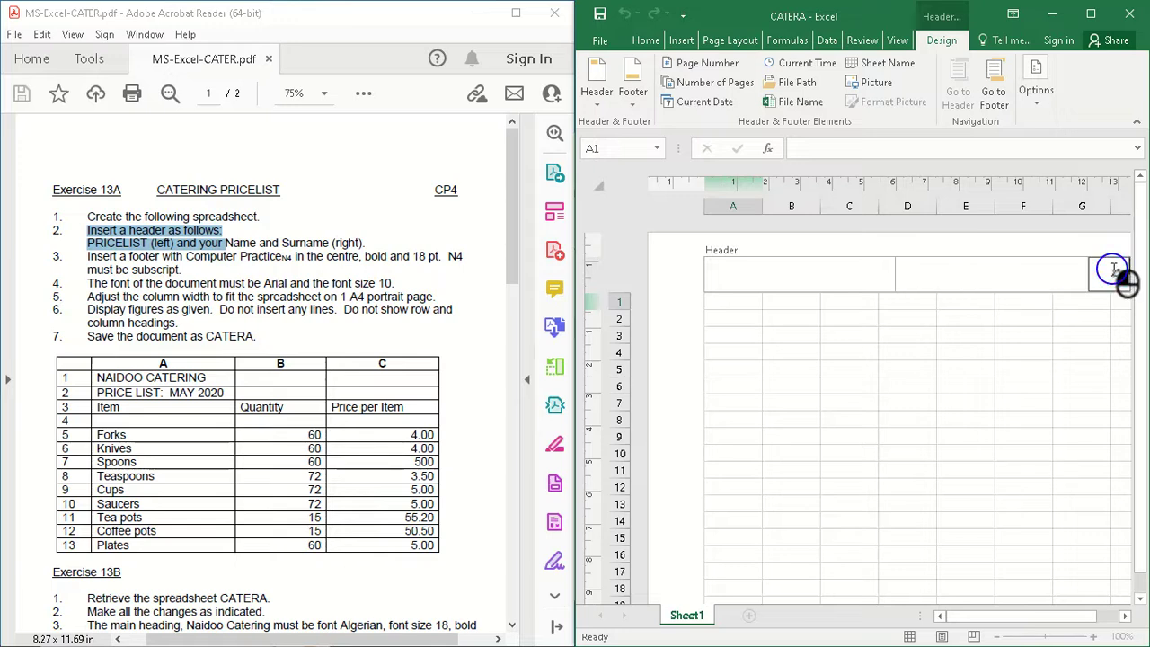
click(771, 280)
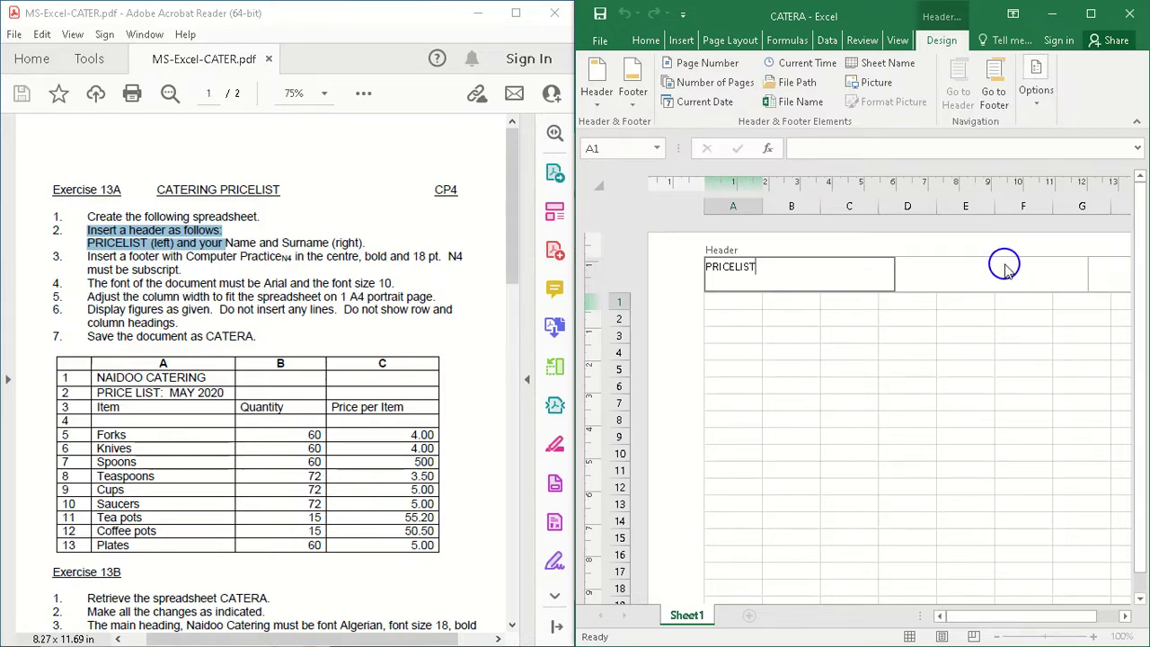
Step: Enter NAME AND SURNAME in the right section of the header and return to the worksheet cells
click(1105, 273)
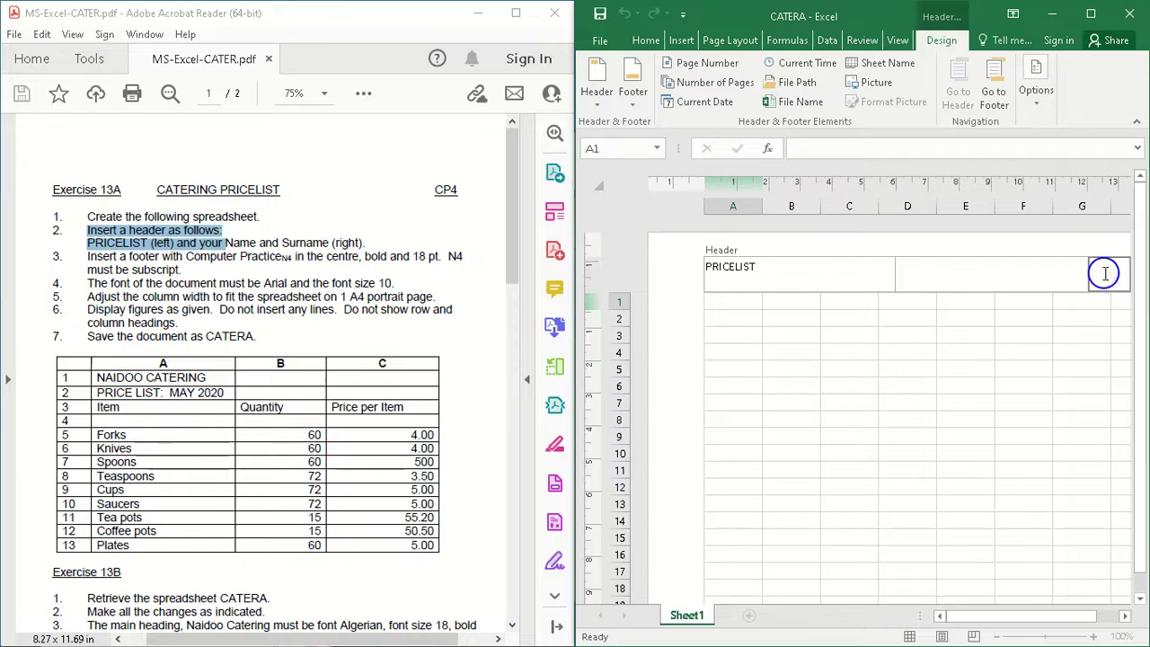
text(NAME AND)
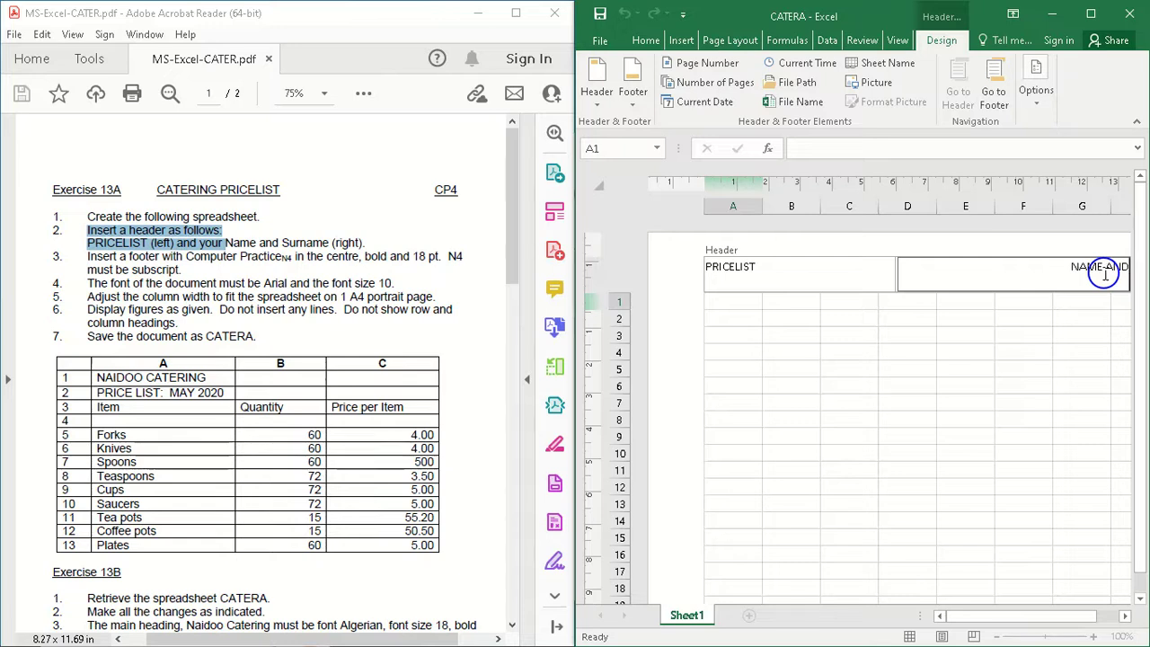
text( SURNAME)
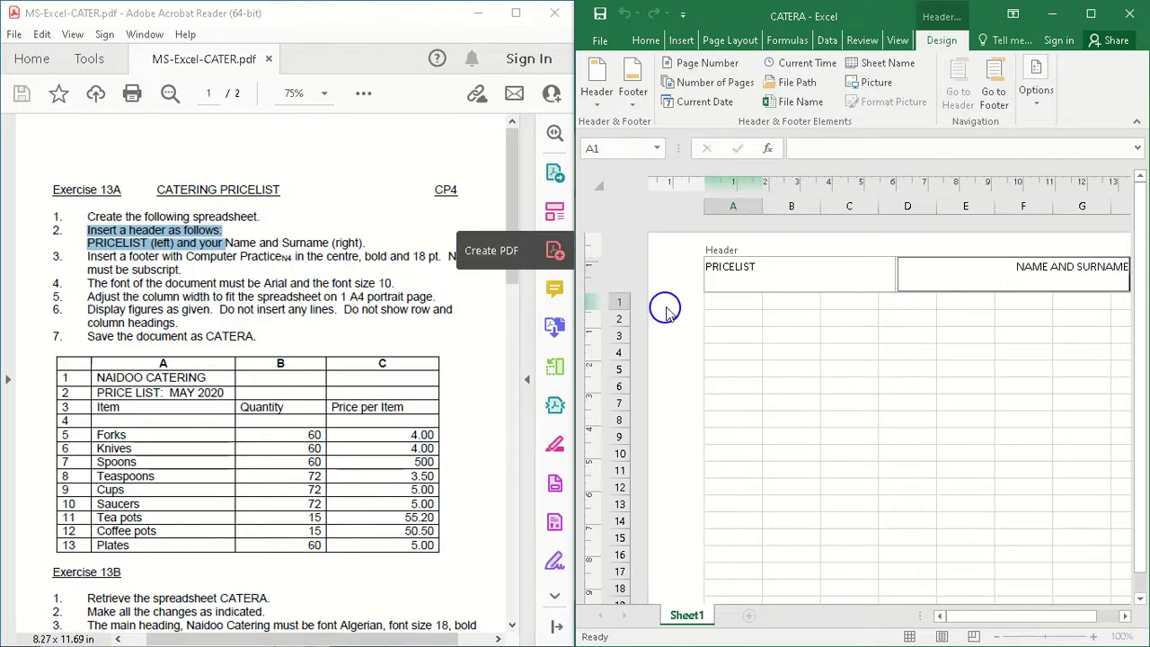
click(746, 306)
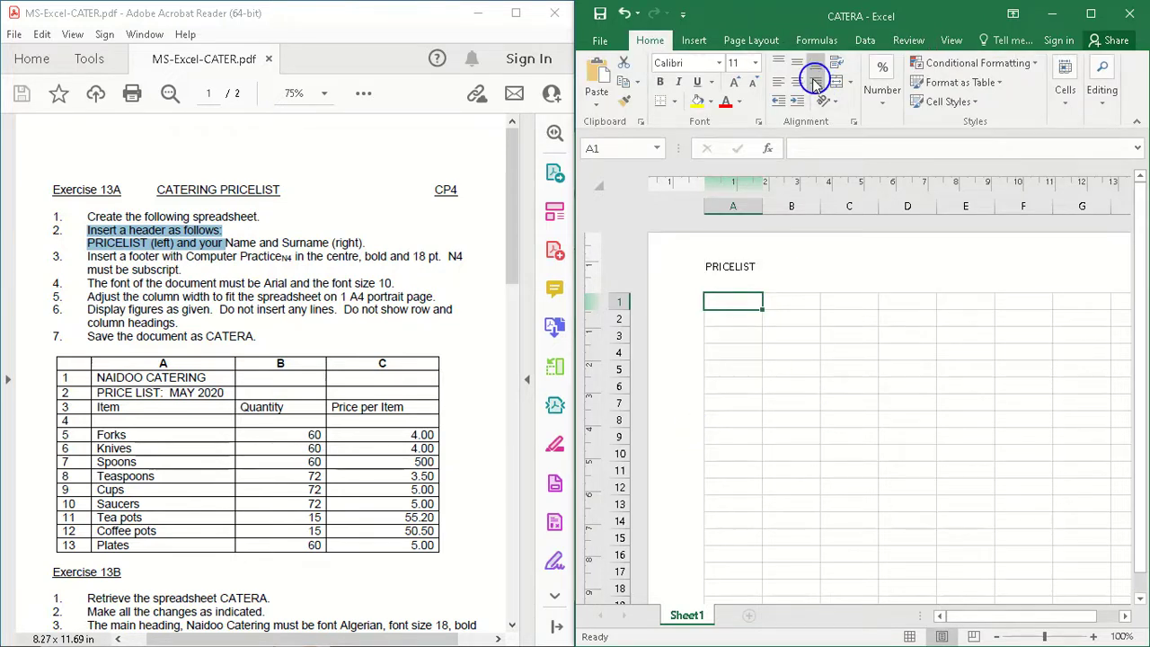
Step: Switch the worksheet from page layout back to Normal view with cell A2 selected
click(948, 41)
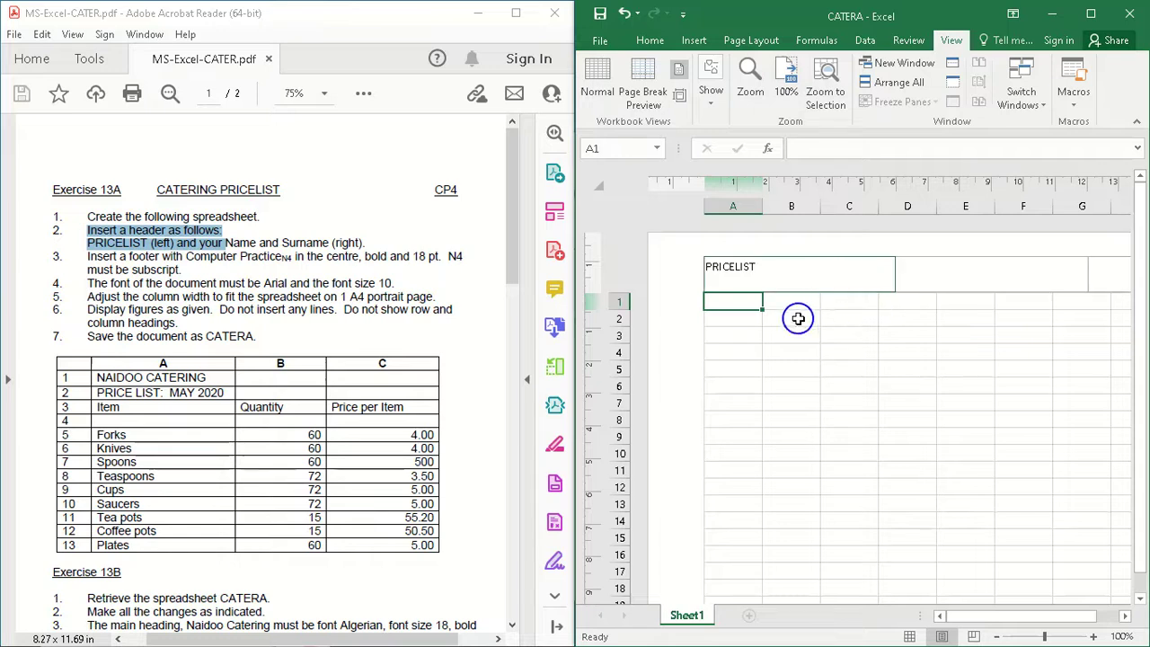
click(770, 336)
click(727, 319)
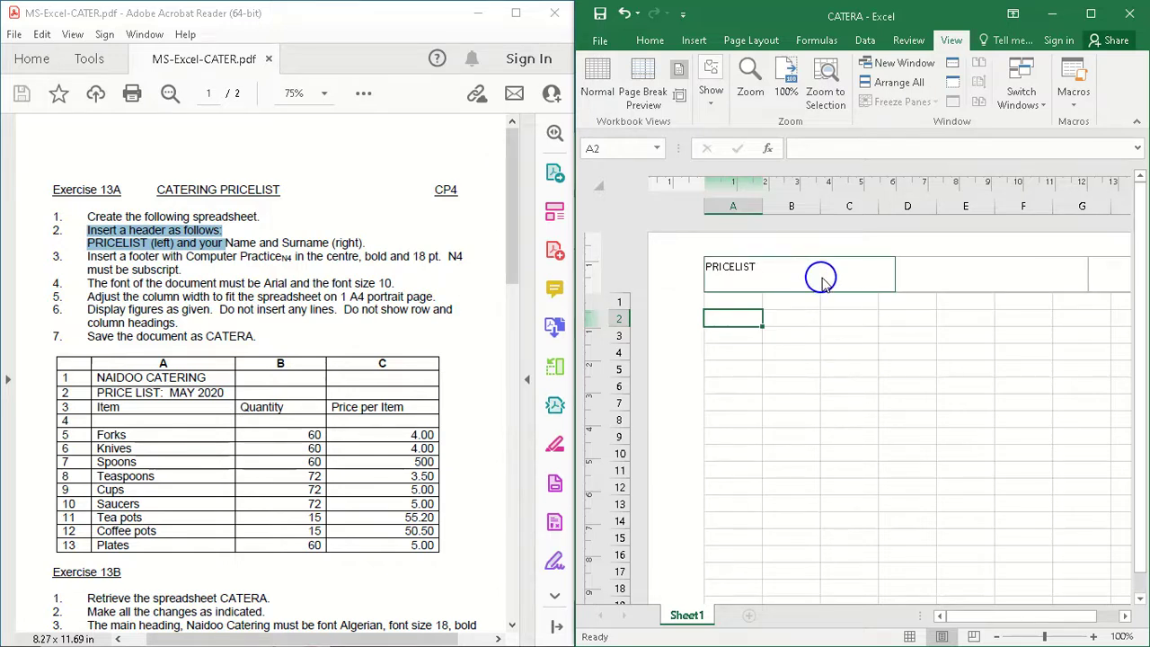
click(604, 76)
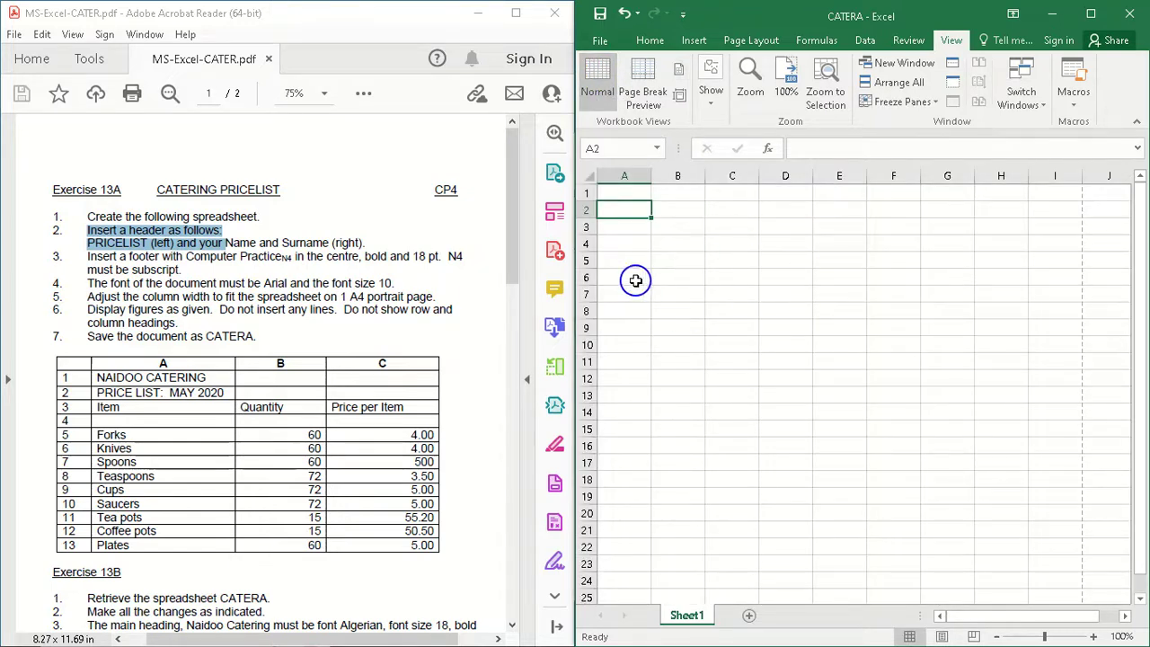
Step: Check the print preview of the CATERA workbook, then return to the worksheet
click(600, 41)
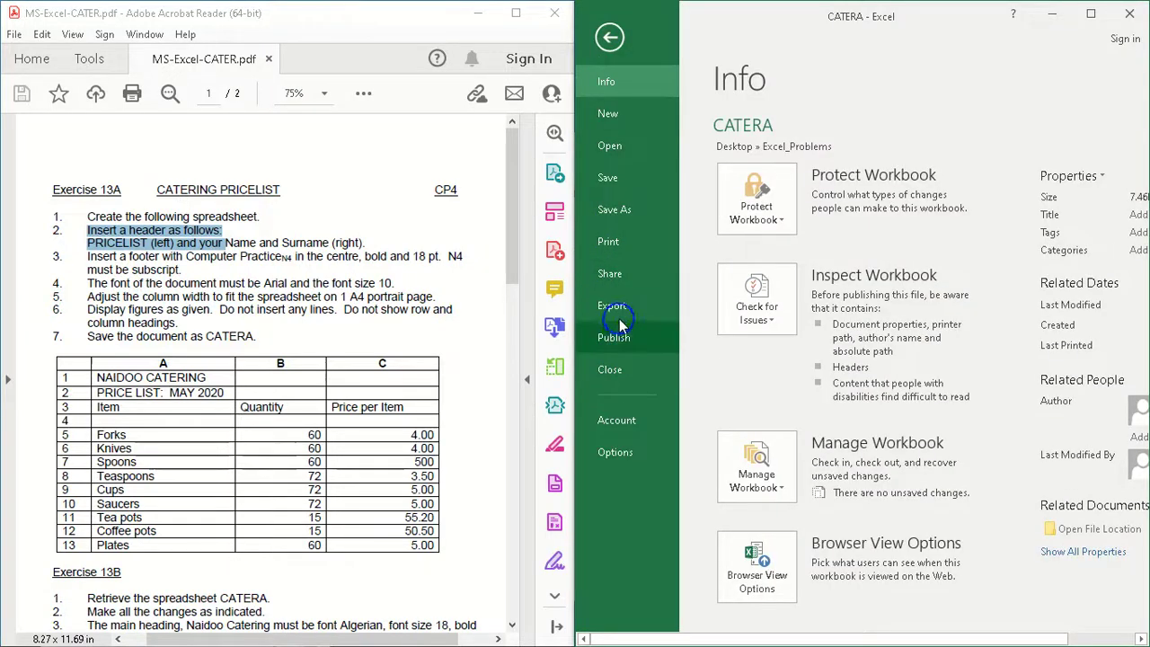
click(624, 239)
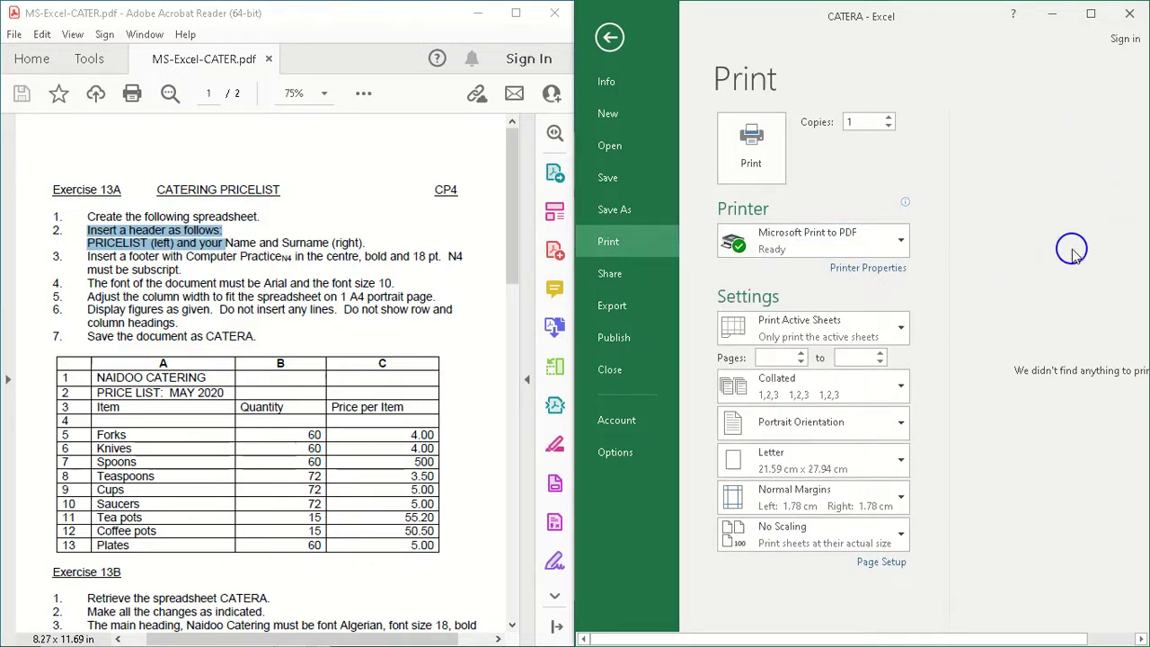
click(616, 37)
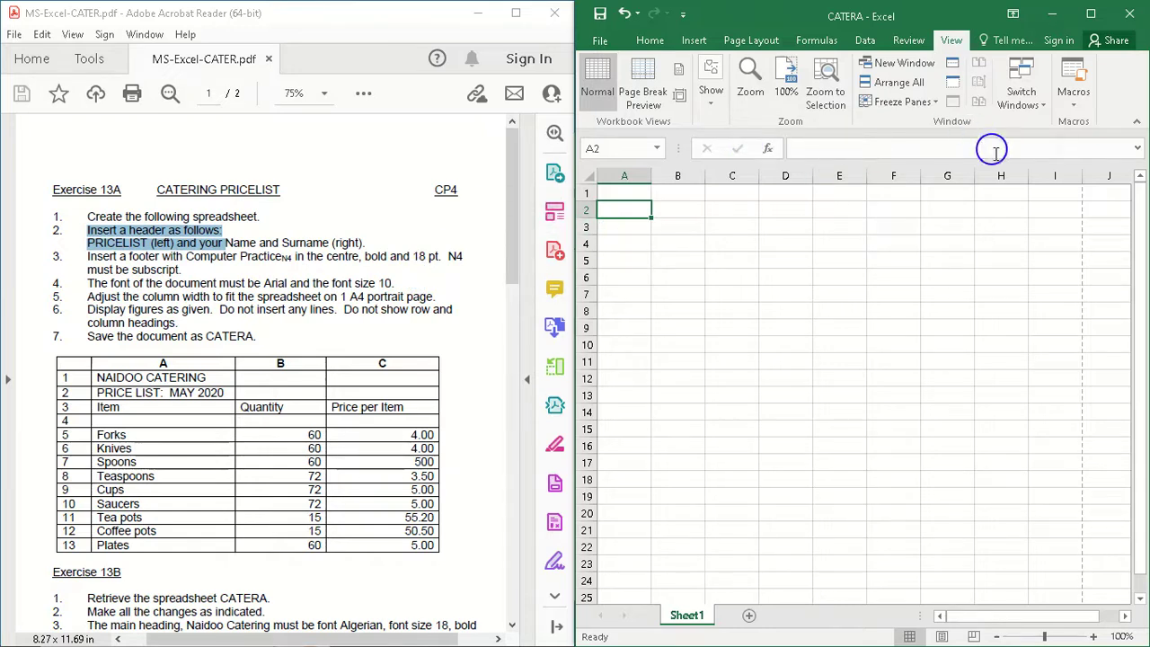
Step: Open the worksheet's header and footer for editing and look for the footer area on the page
click(693, 41)
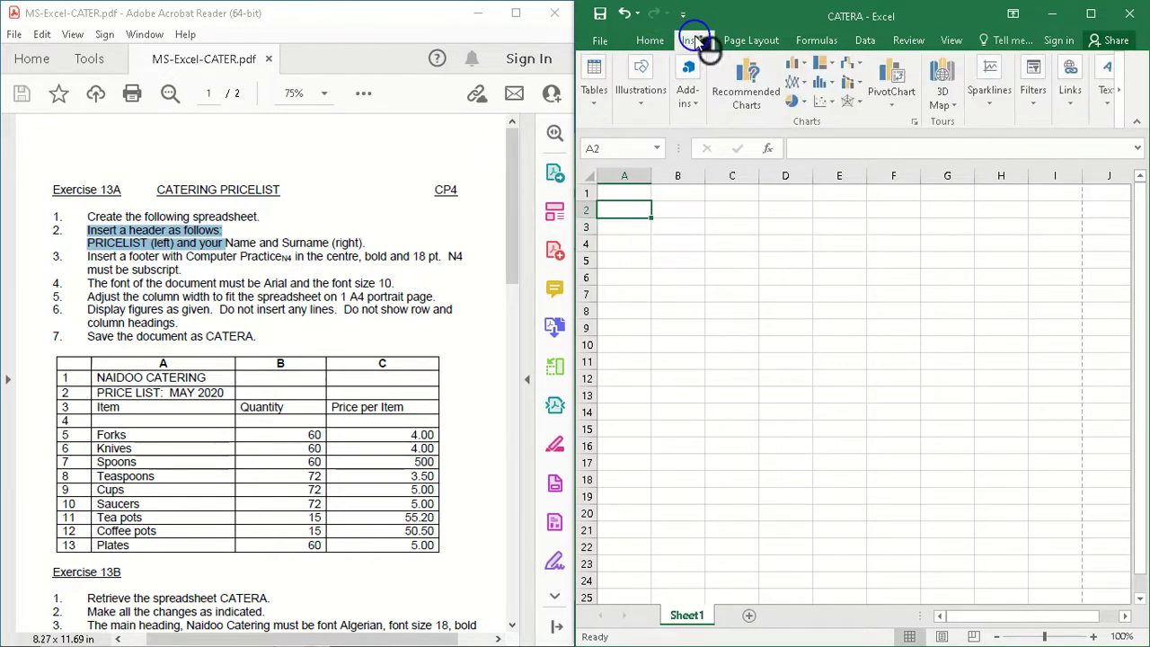
click(1104, 106)
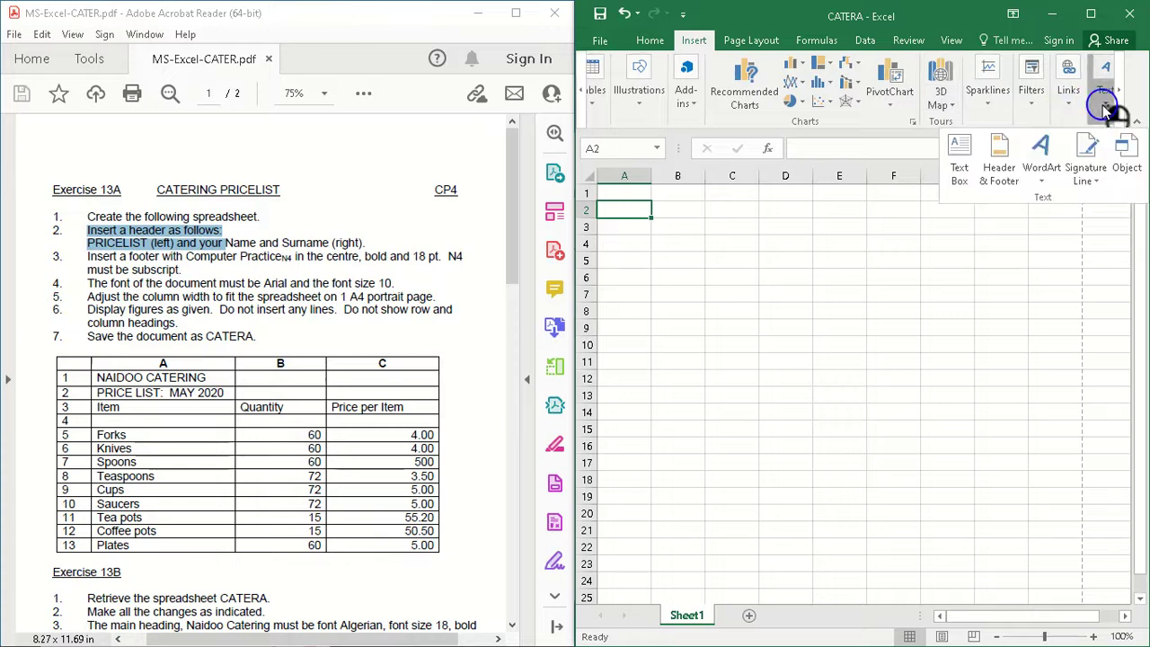
click(1012, 184)
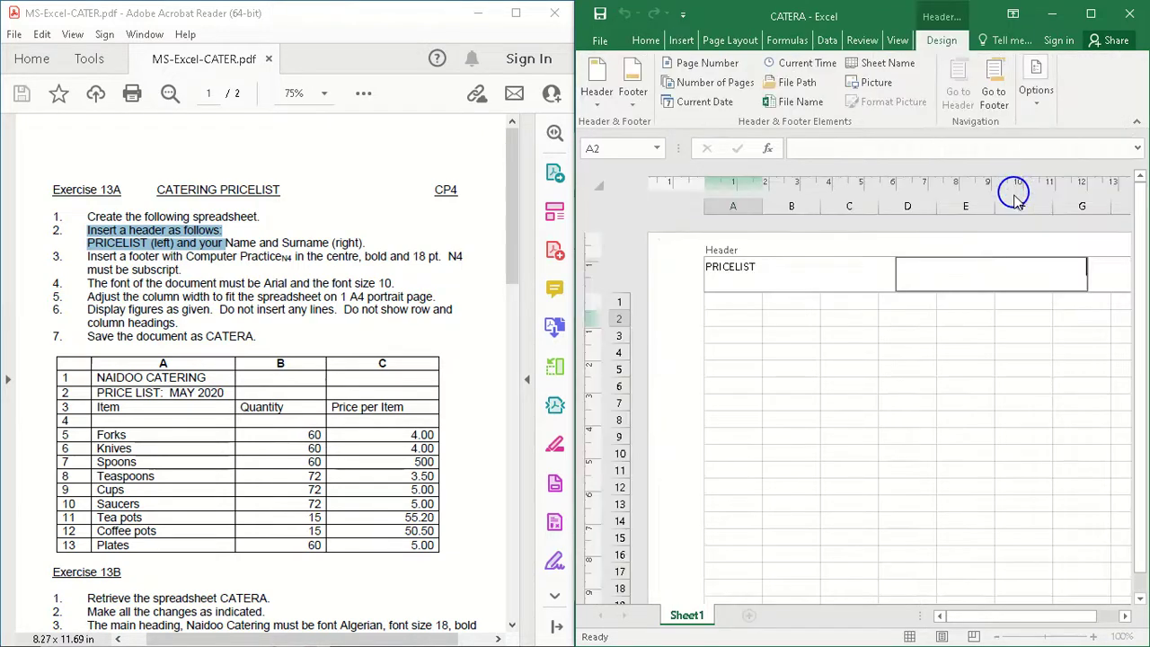
drag(1136, 363, 1141, 487)
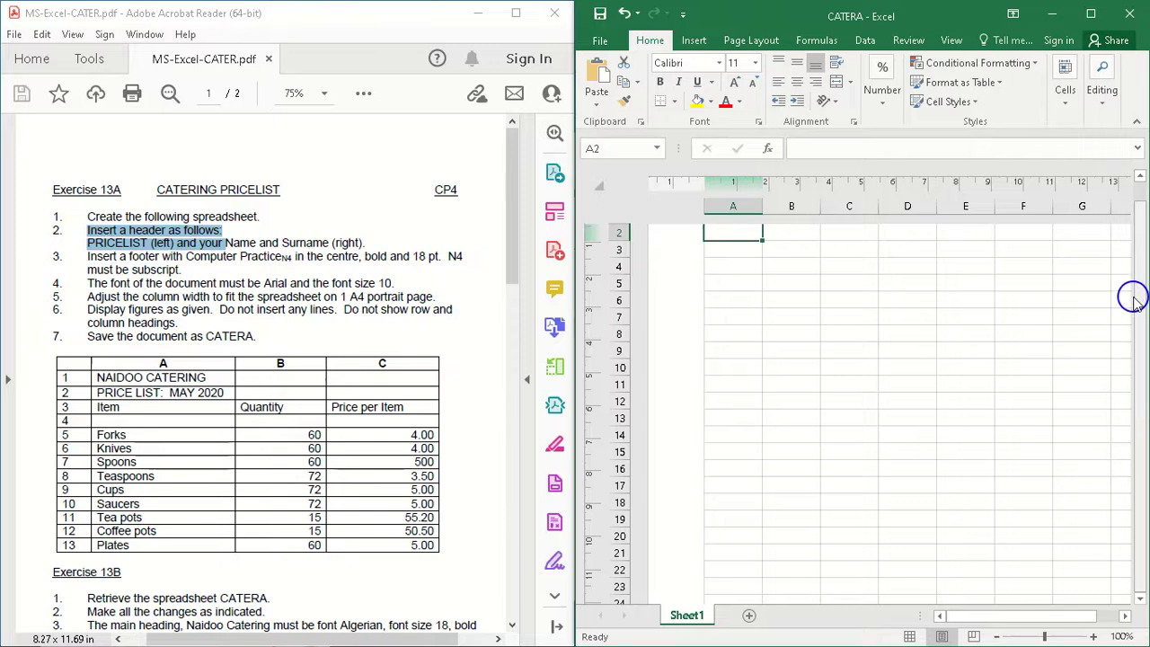
click(1139, 178)
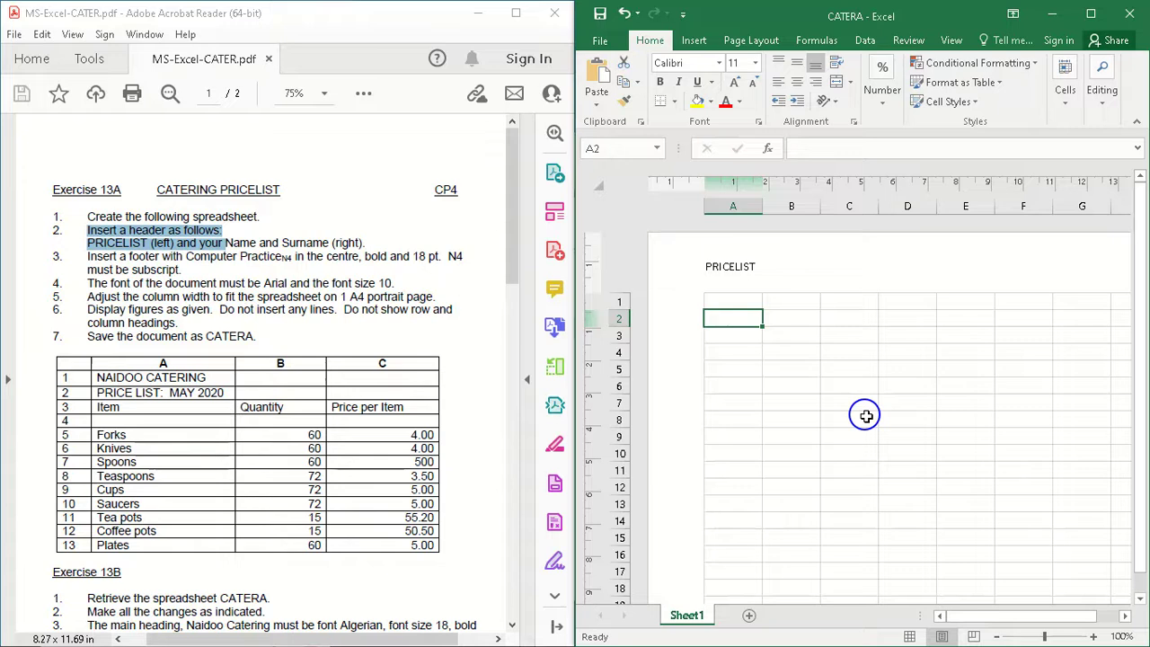
key(super)
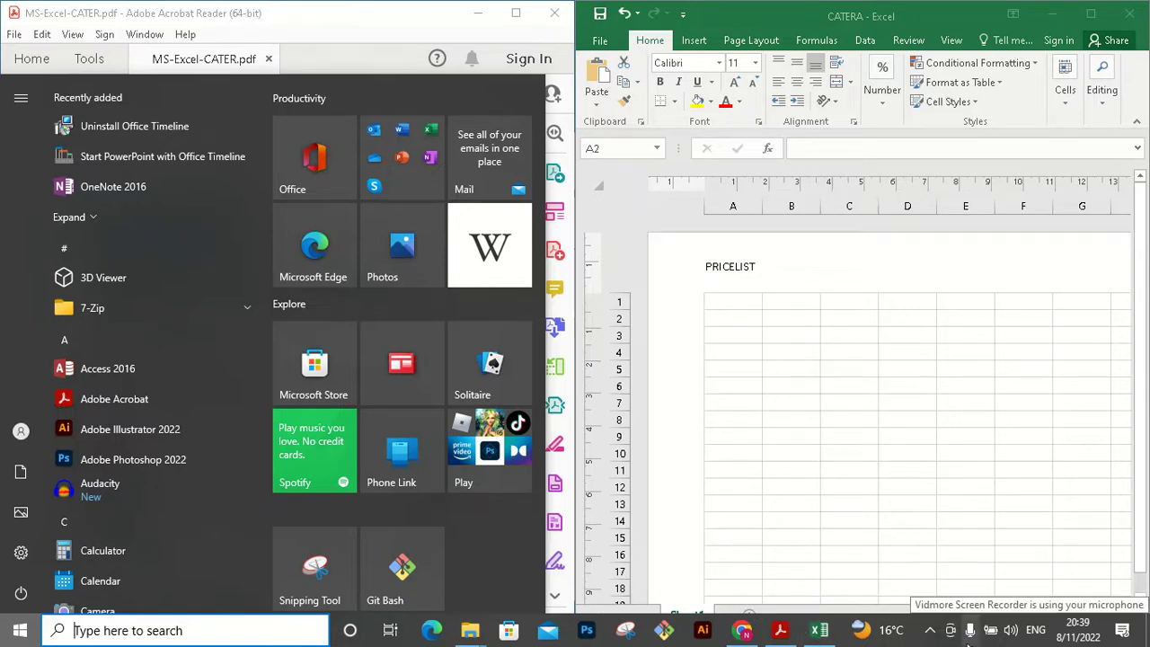
click(969, 629)
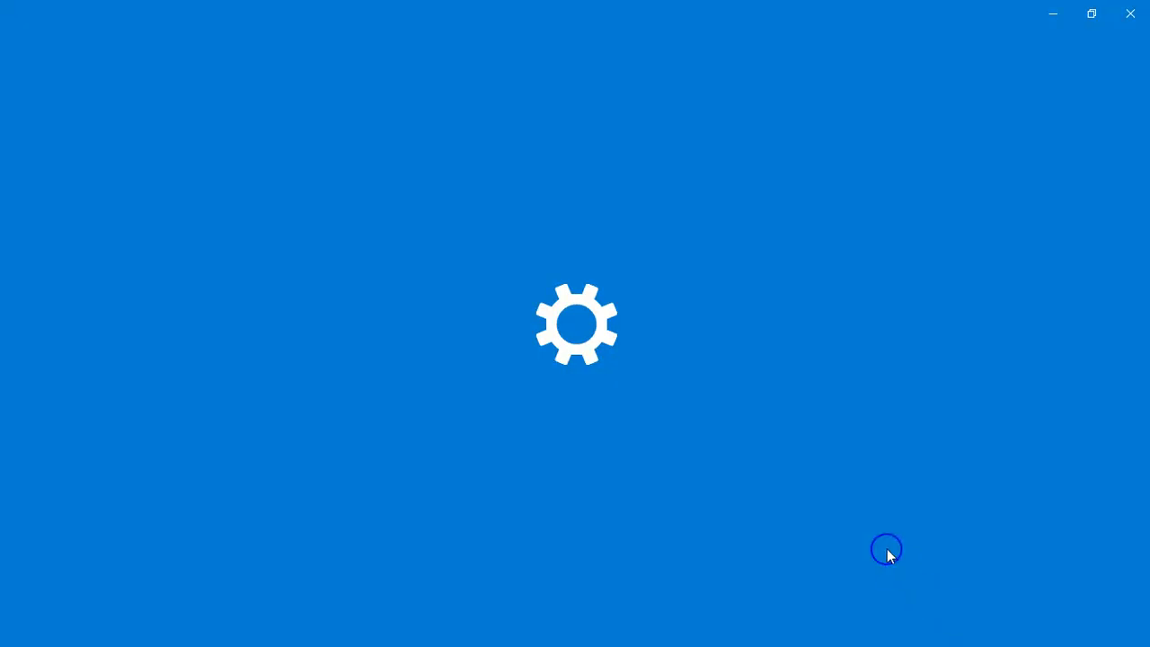
key(super)
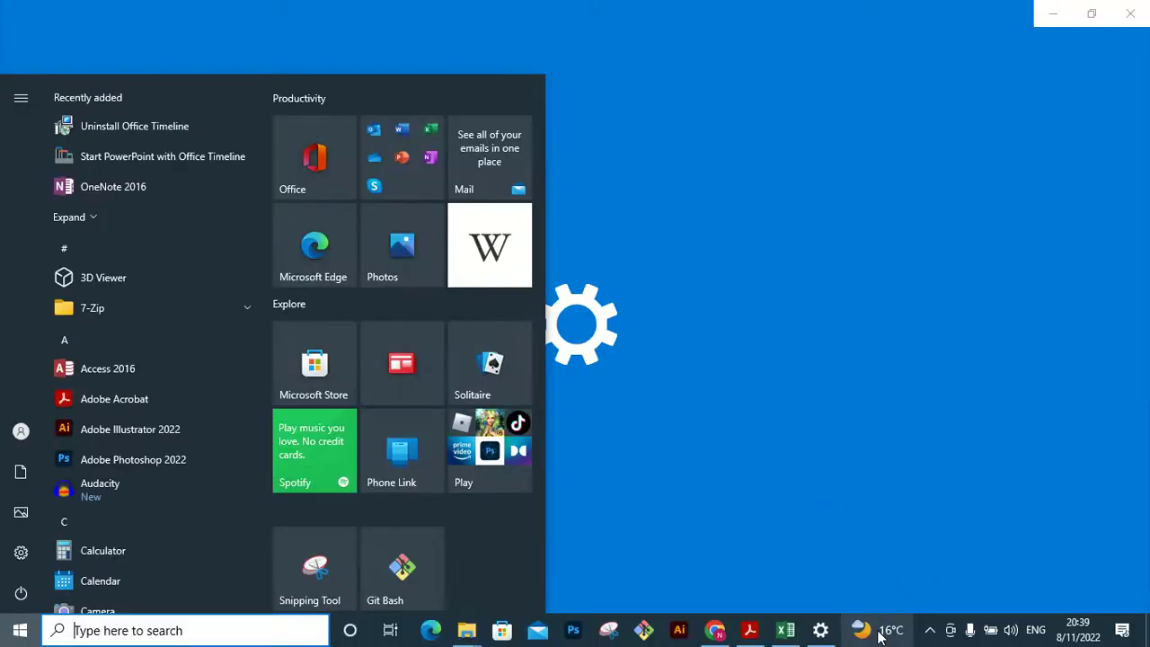
click(936, 632)
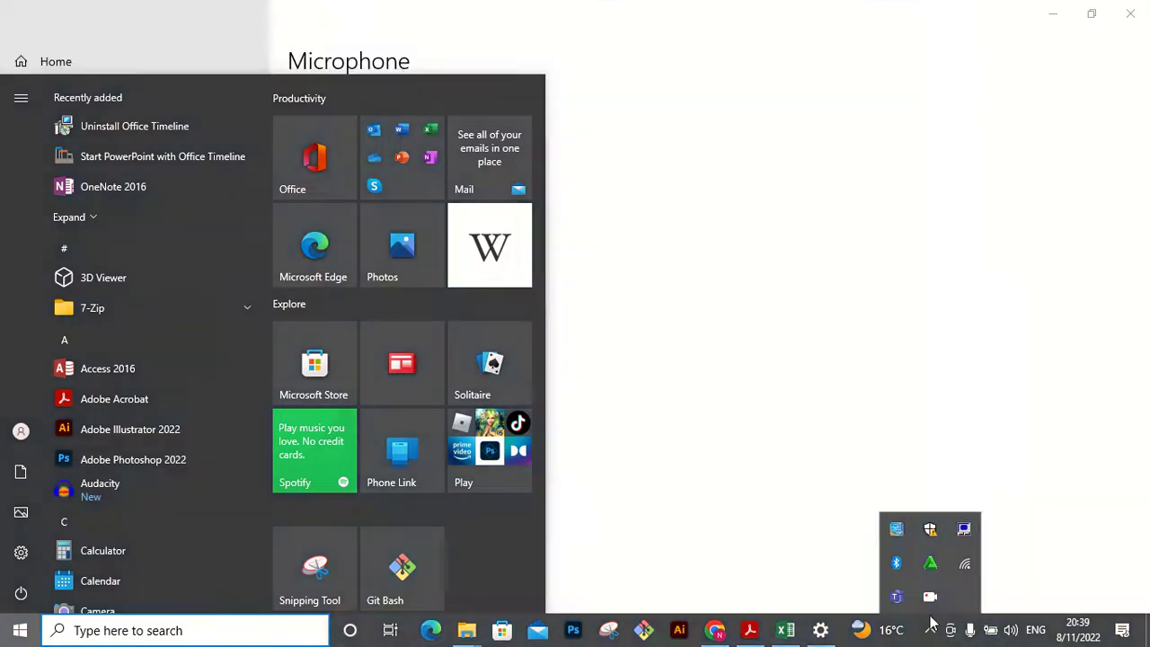
click(929, 603)
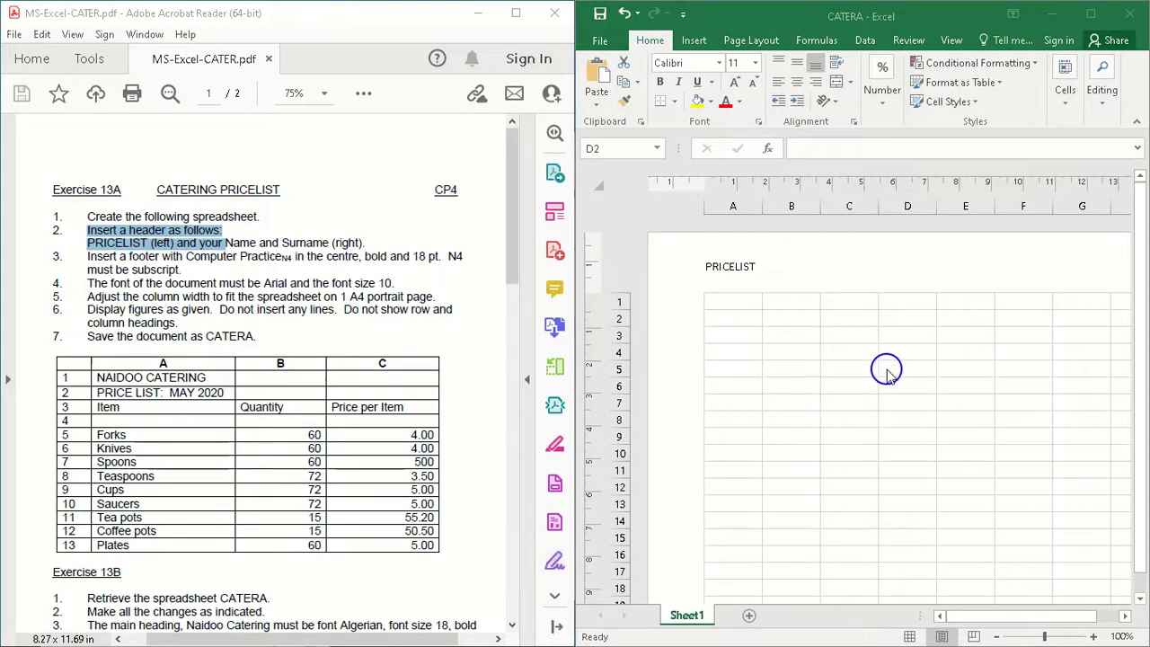
Step: Switch the worksheet from page layout back to Normal view with cell D2 selected
click(815, 268)
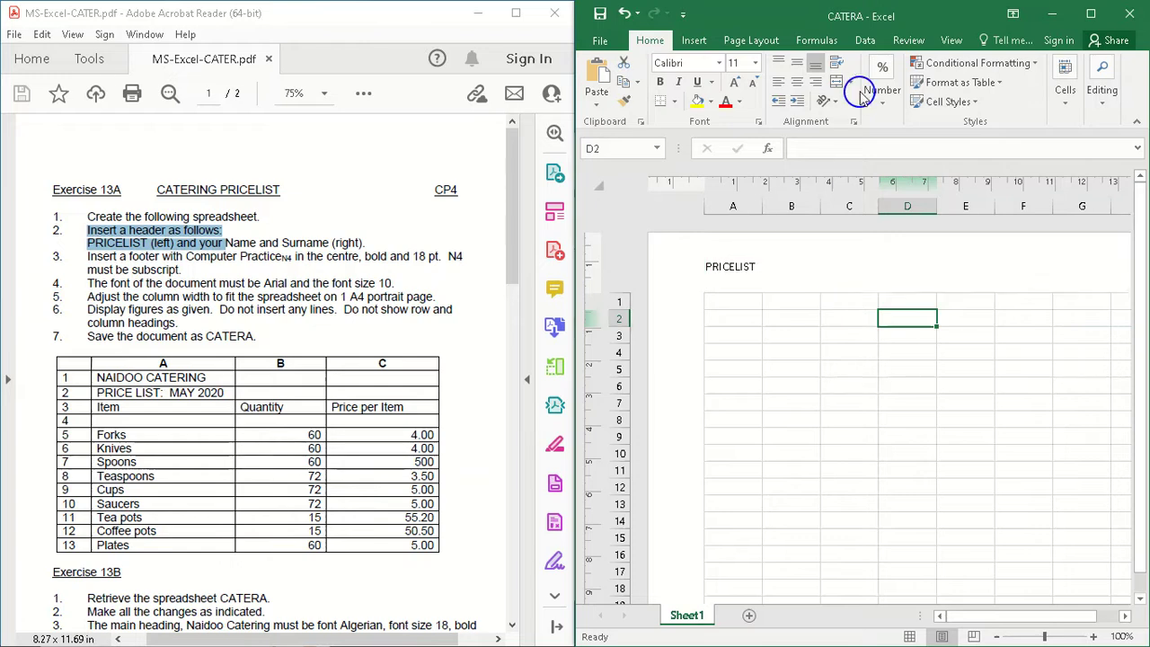
click(949, 41)
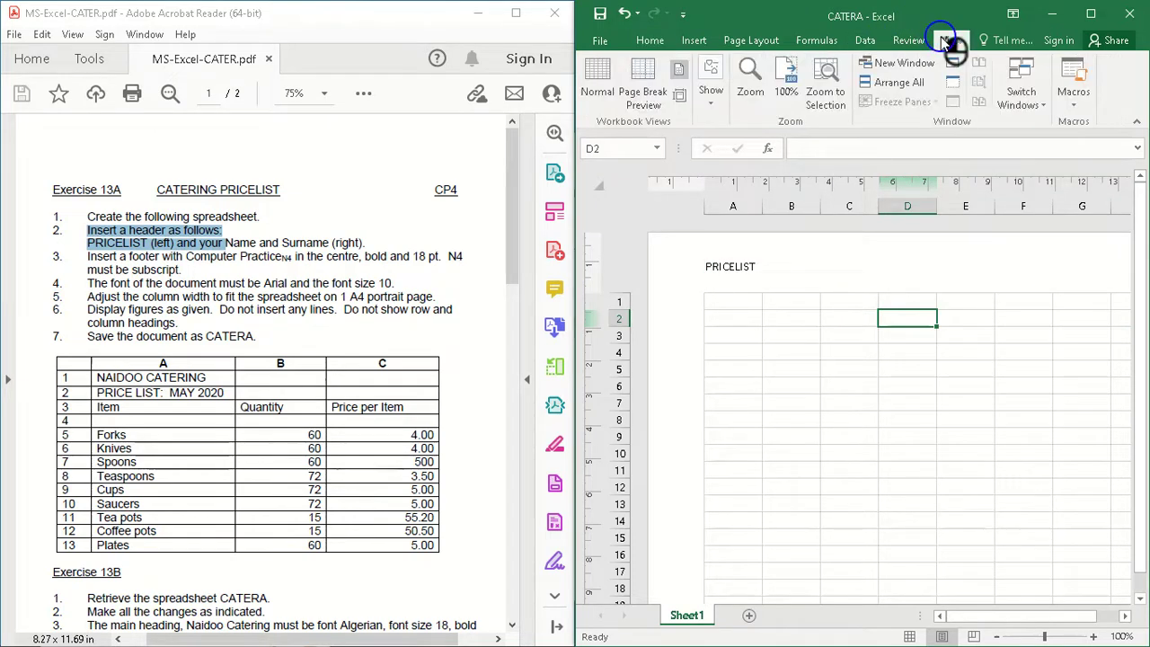
click(596, 83)
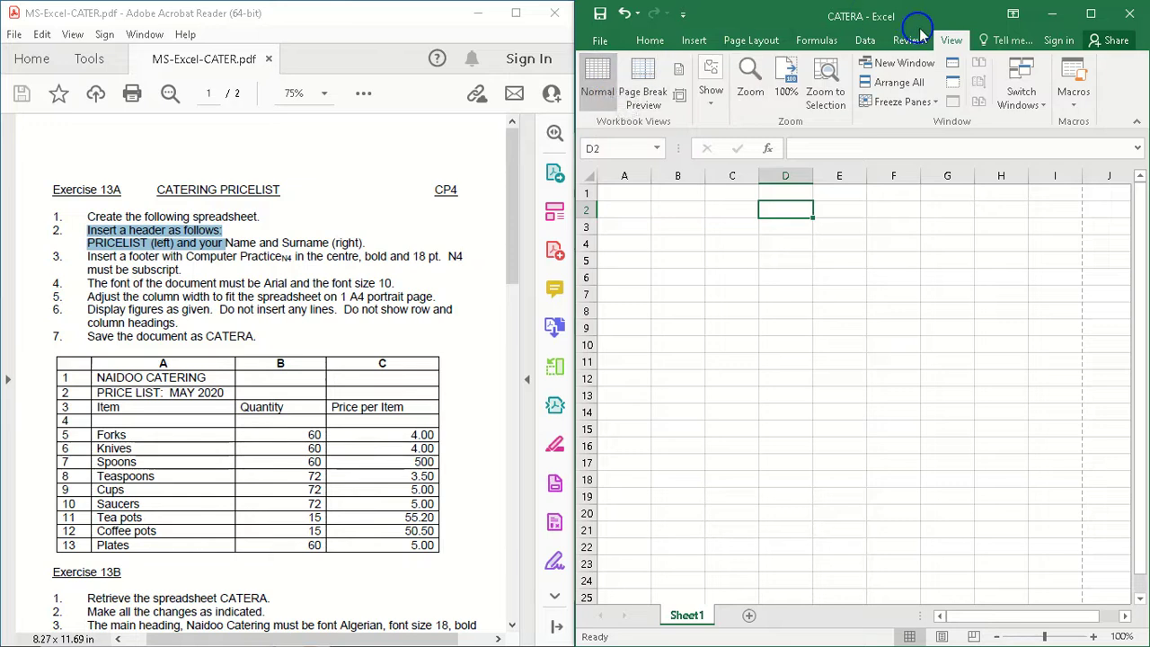
Step: Display the worksheet in Page Layout view and, from its header, apply the (none) footer preset to reach the footer area
click(677, 72)
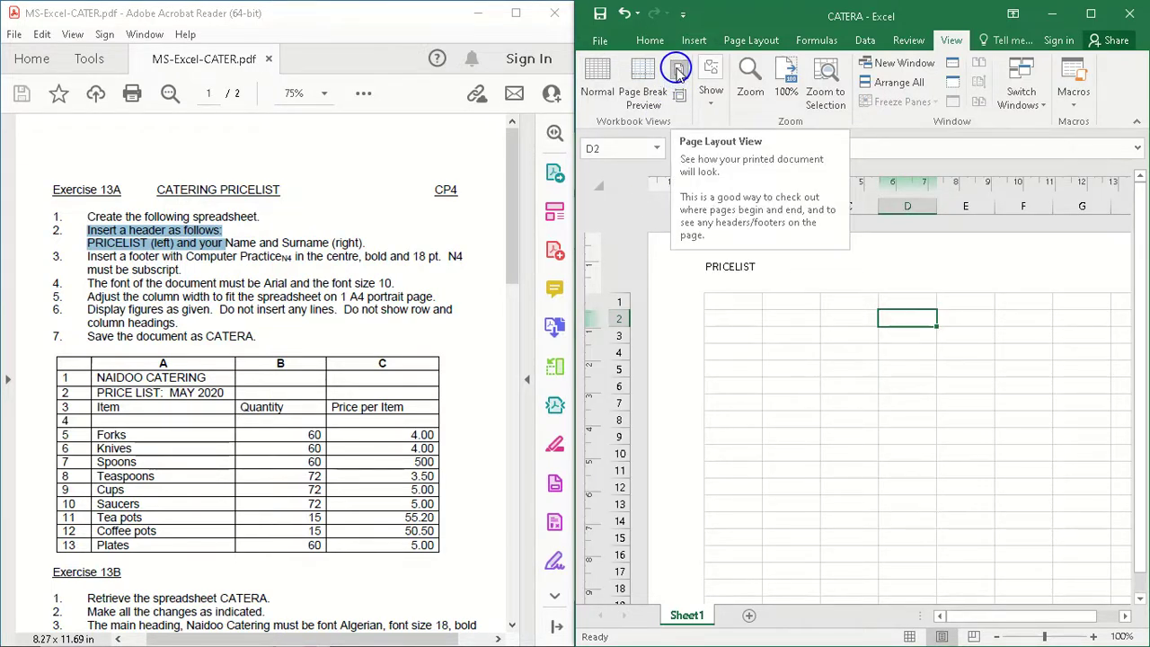
click(780, 272)
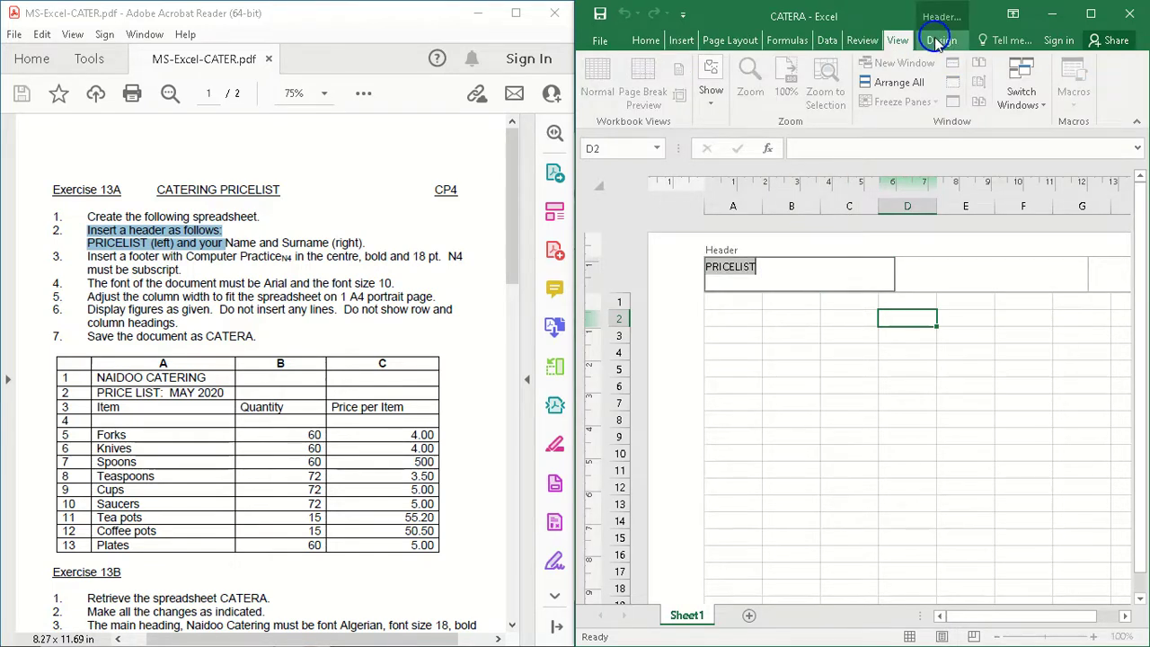
click(936, 40)
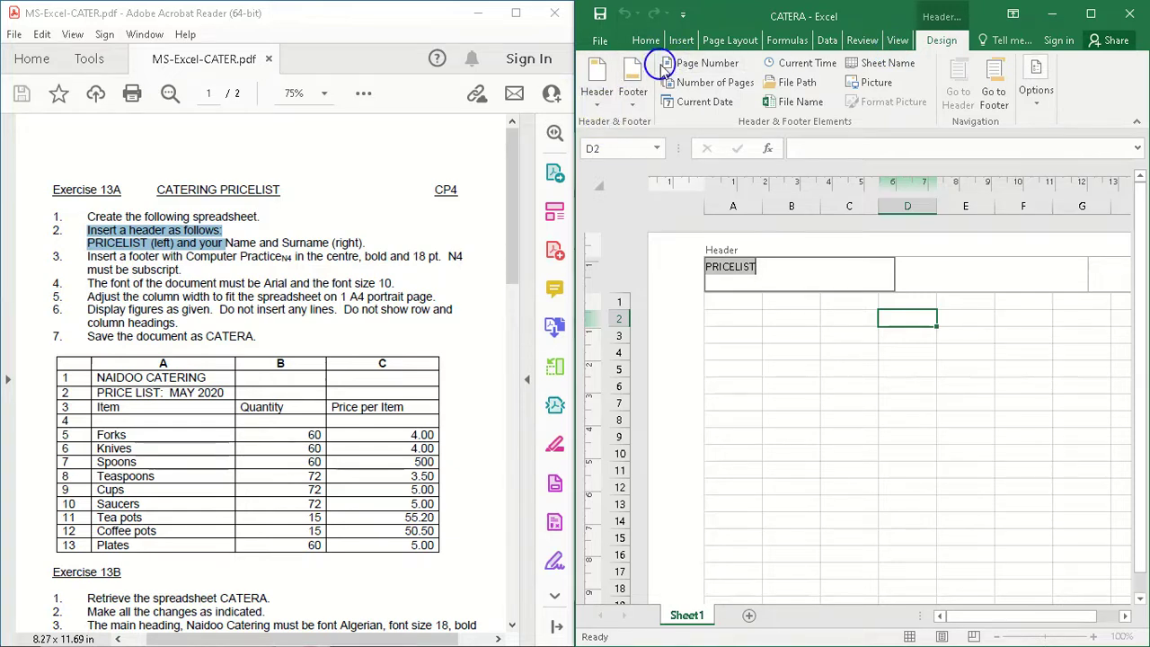
click(633, 105)
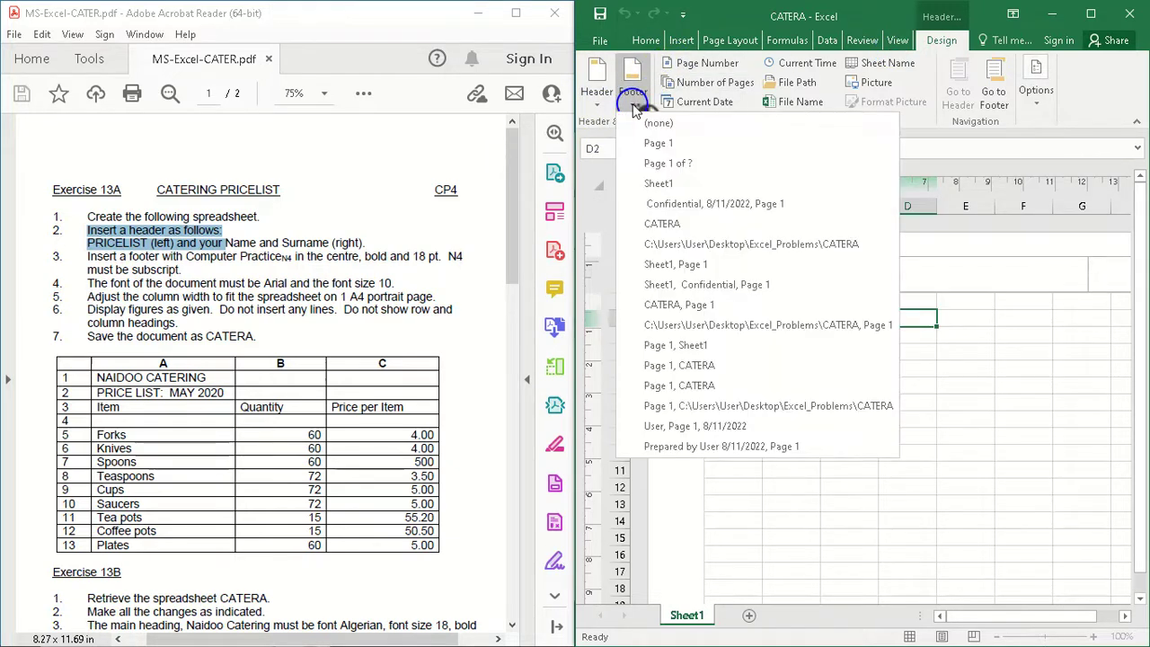
click(654, 122)
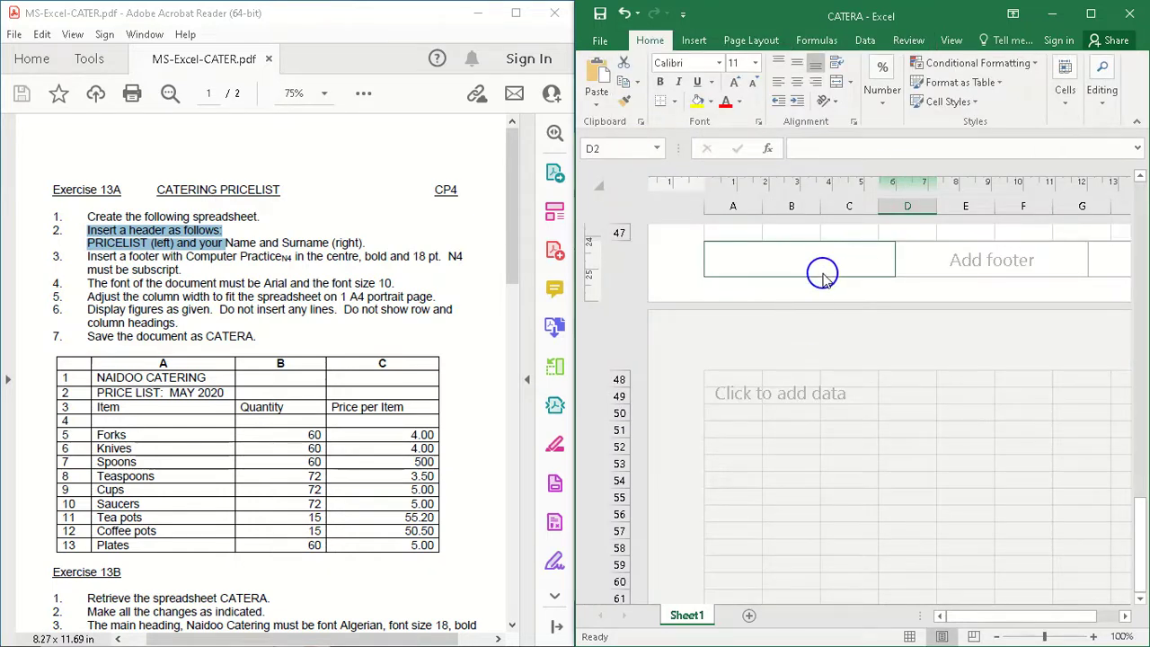
Step: Enter Computer PracticeN4 in the centre section of the footer
click(822, 273)
click(928, 262)
click(1094, 265)
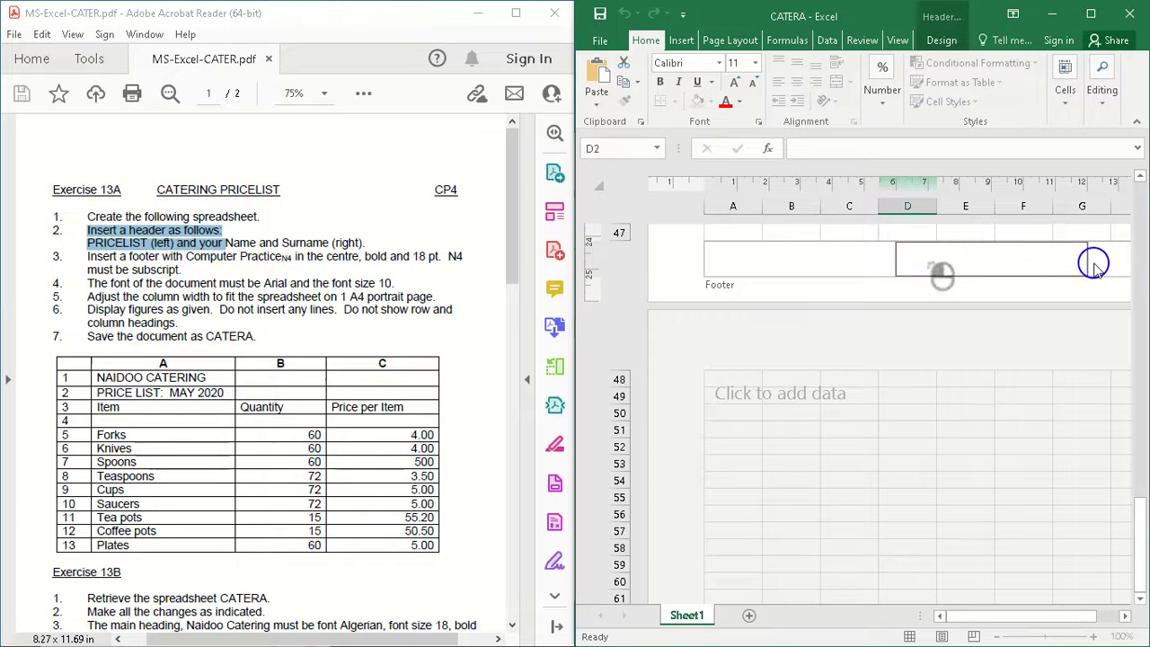
click(809, 267)
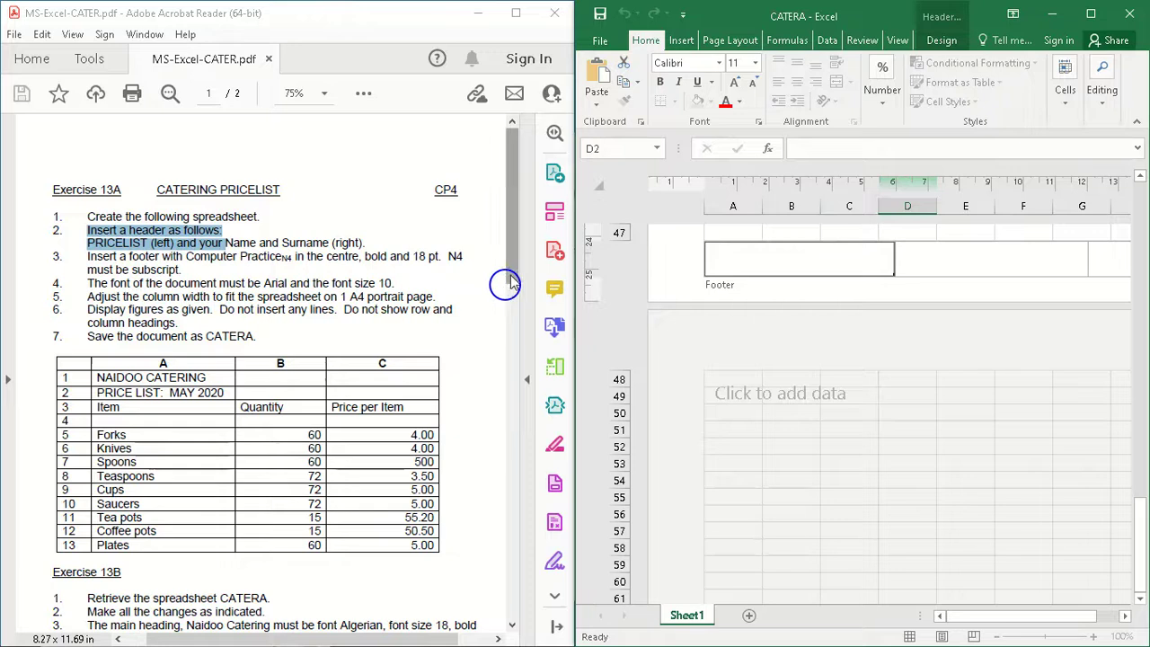
click(950, 260)
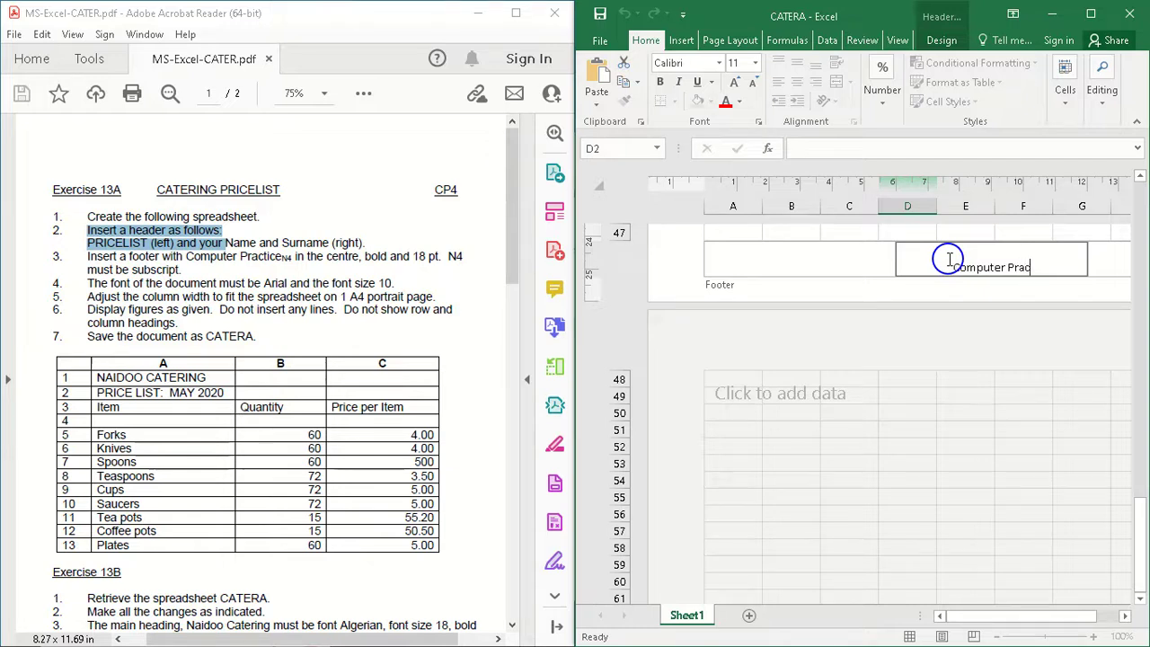
text(ceN4)
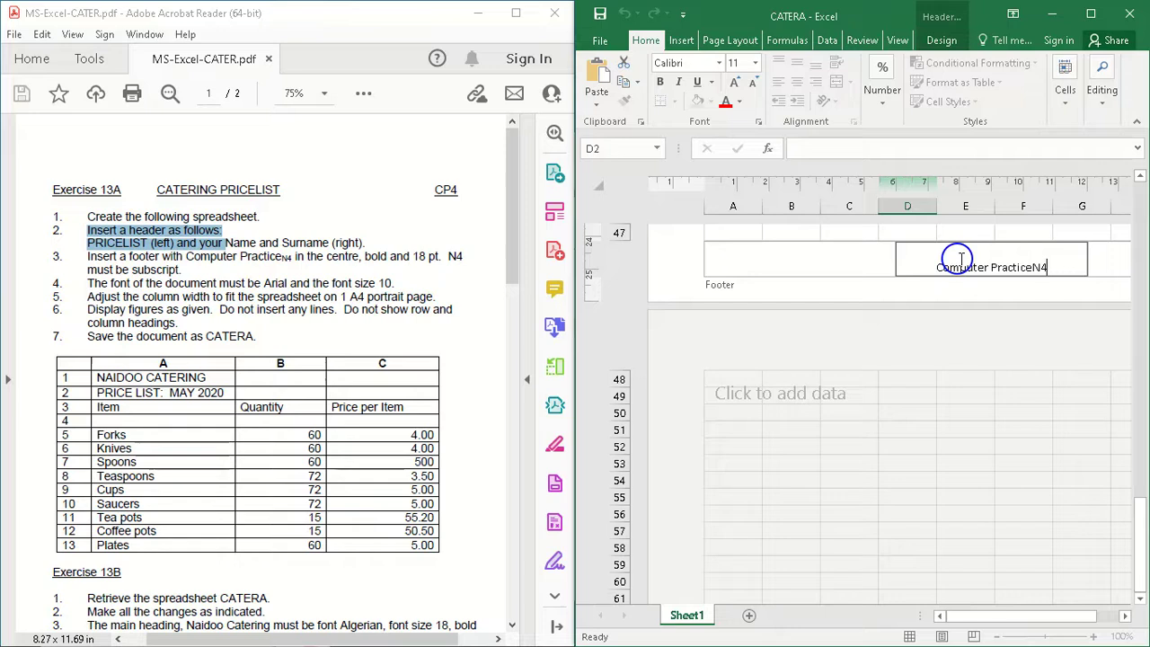
Step: Make the whole centre footer text bold and set its font size to 18
drag(937, 268, 1031, 266)
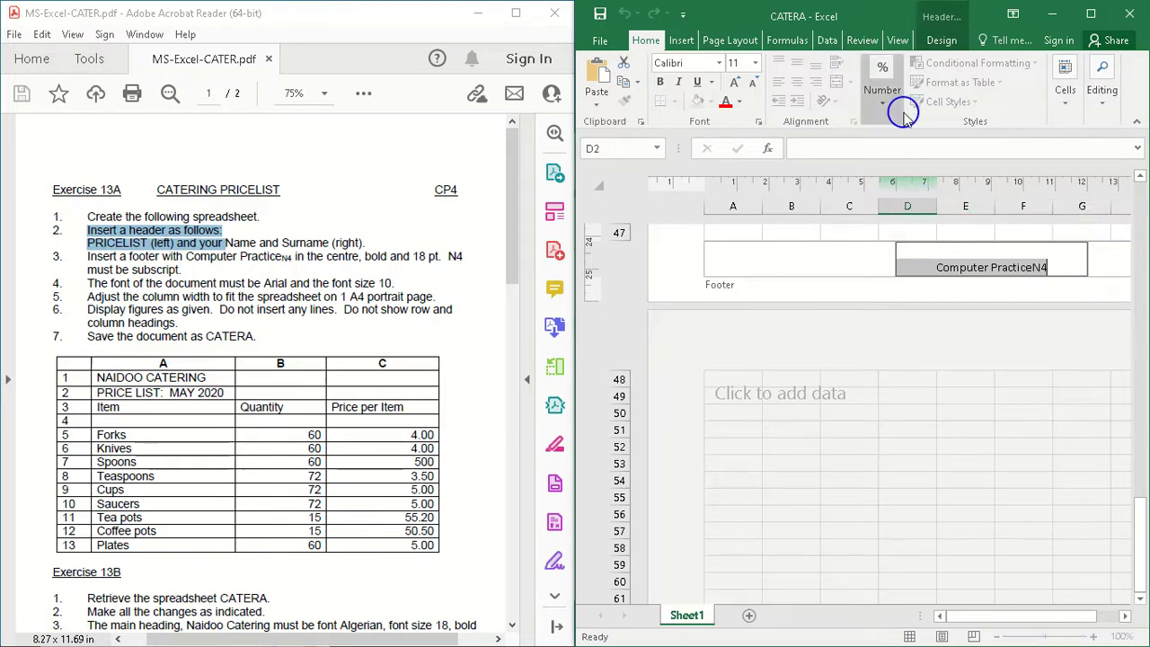
click(895, 206)
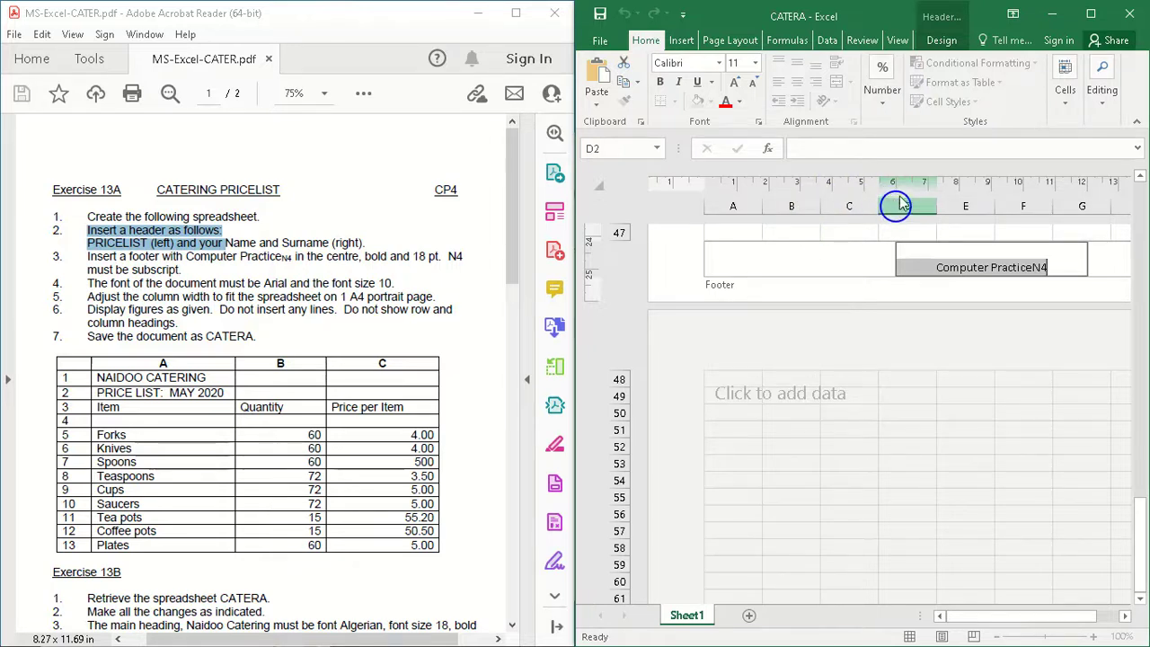
click(663, 82)
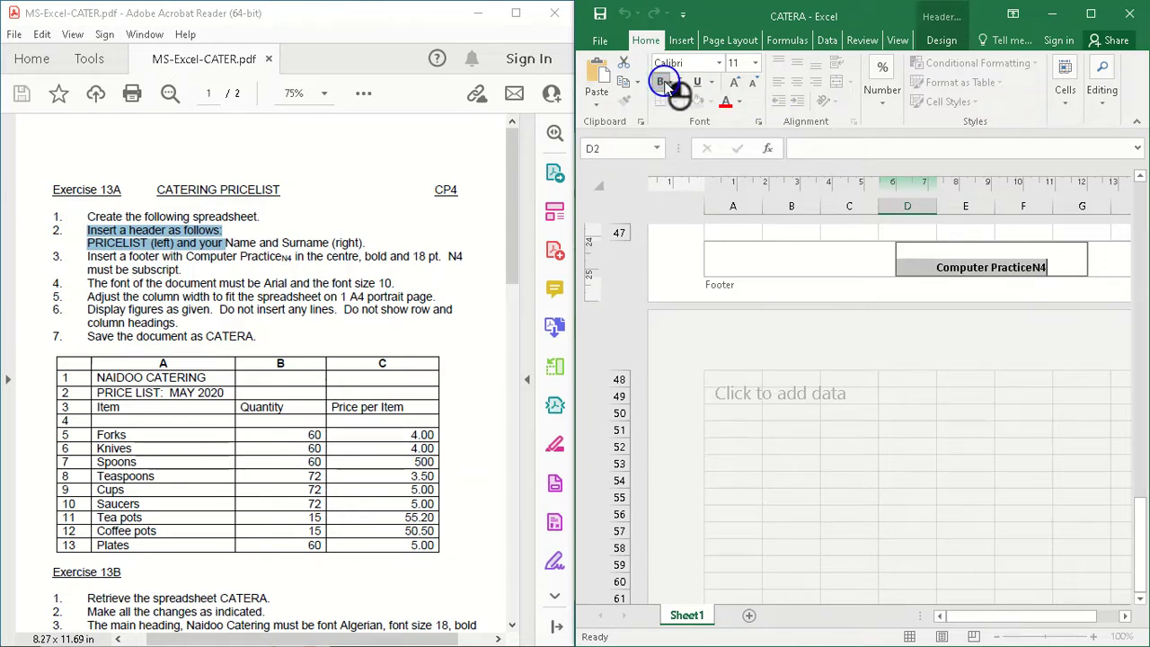
click(755, 62)
click(736, 194)
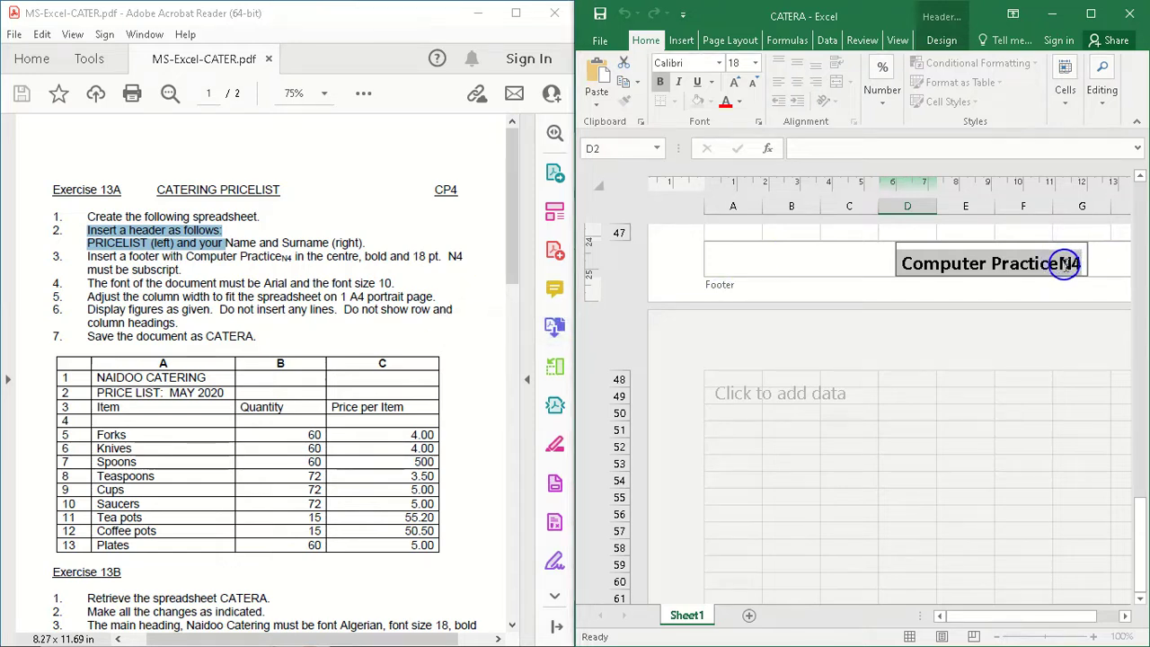
Step: Maximize the workbook window and format only the N4 at the end of the footer text as subscript
click(1064, 263)
drag(1062, 263, 1084, 263)
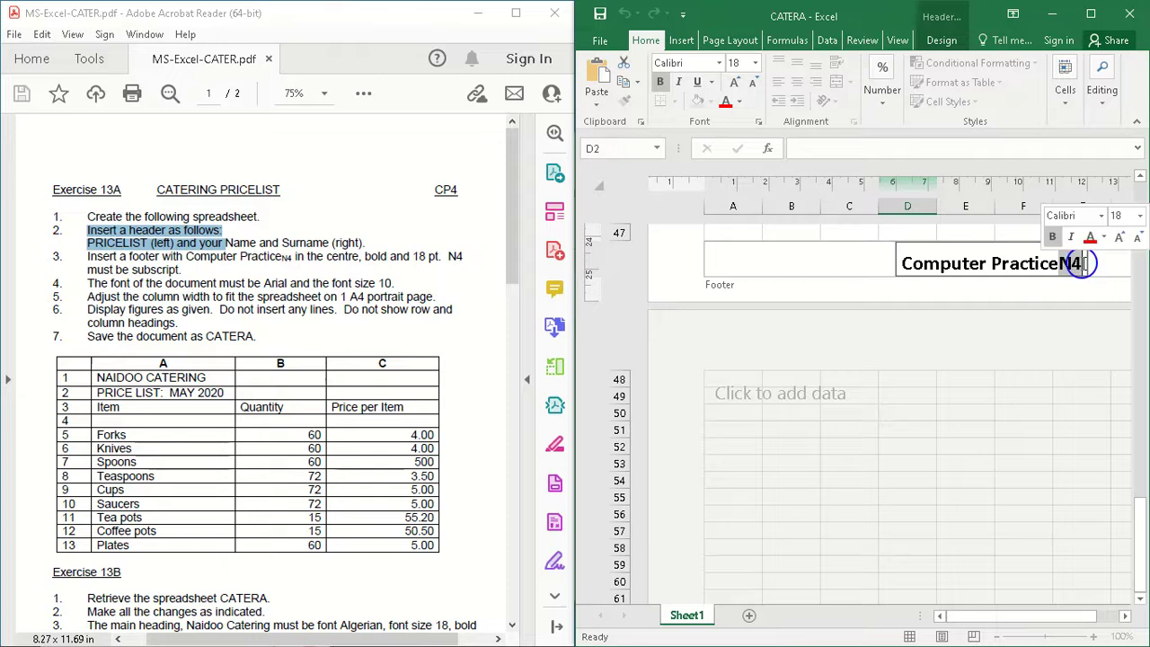
click(1089, 15)
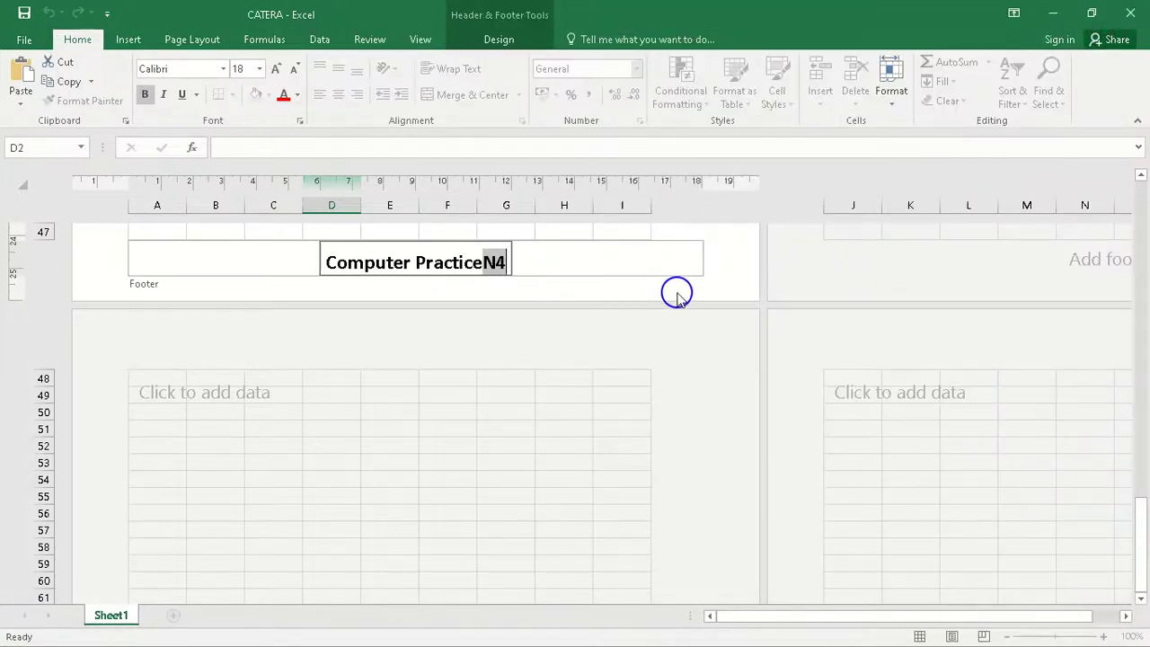
click(498, 40)
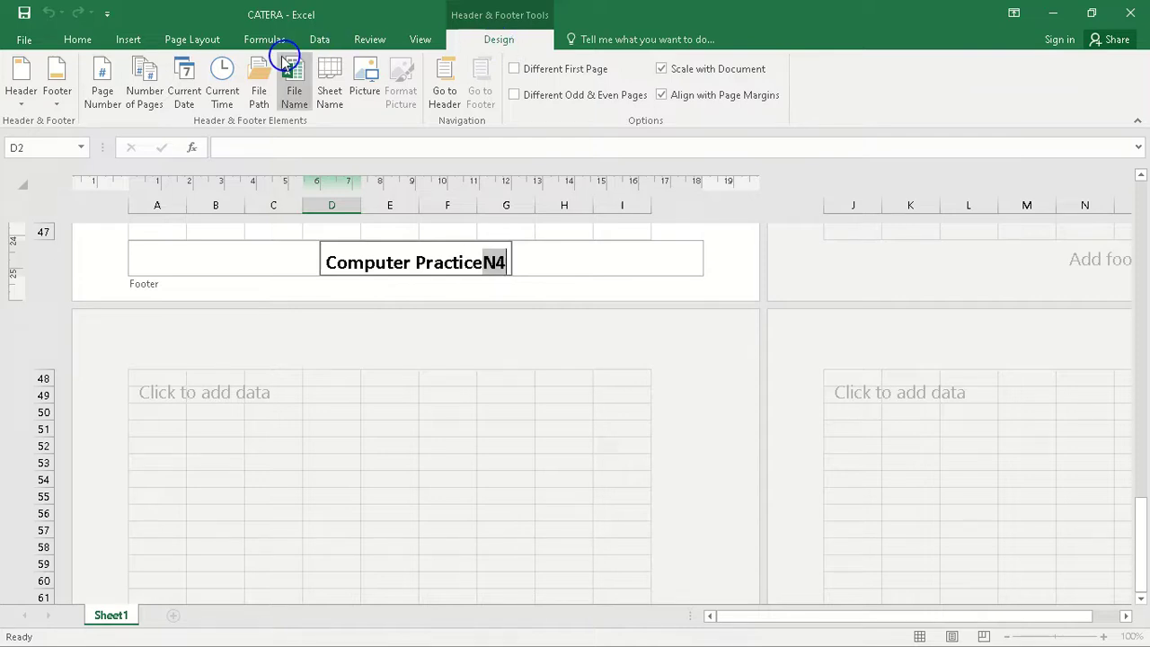
click(79, 41)
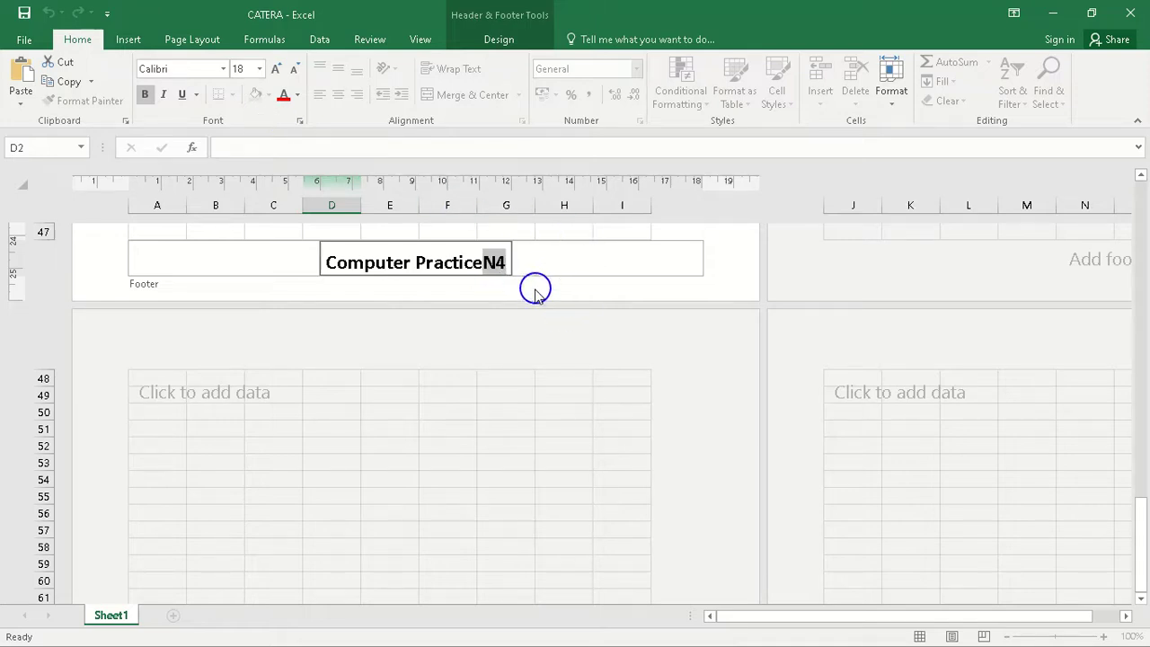
click(893, 106)
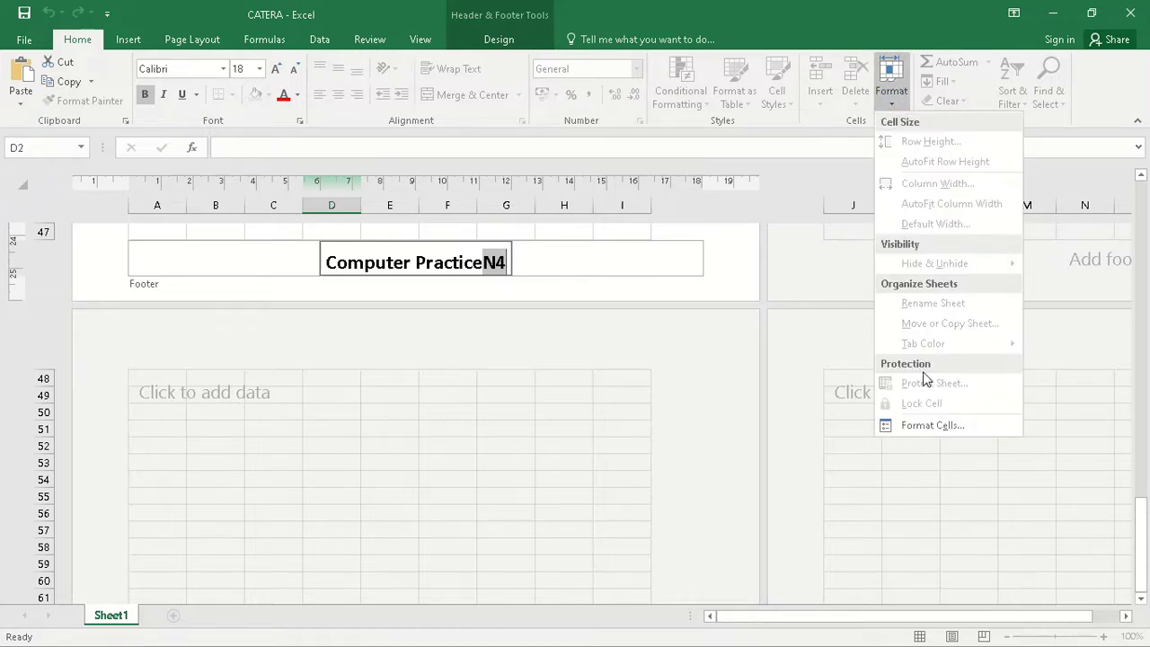
click(931, 426)
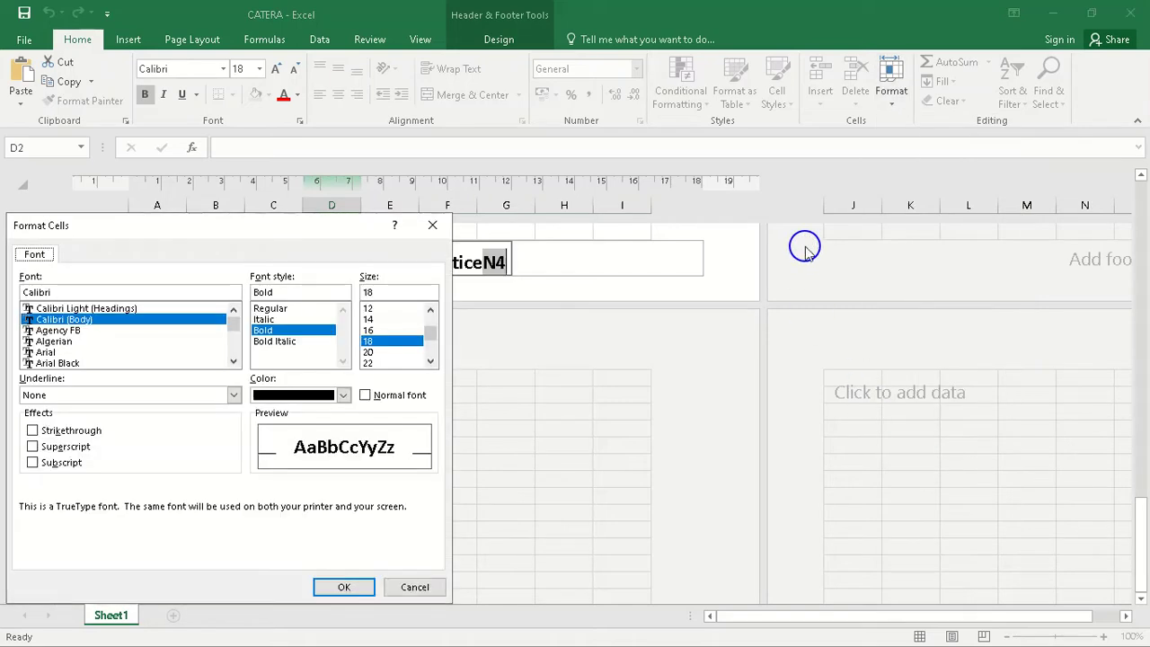
click(34, 463)
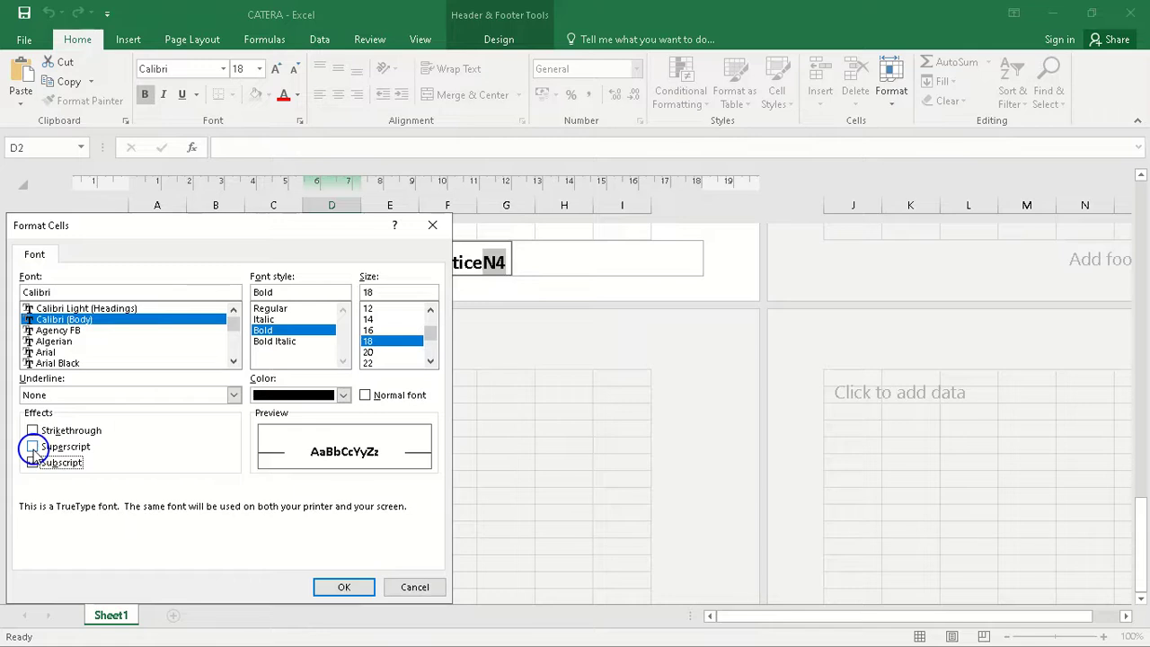
click(33, 447)
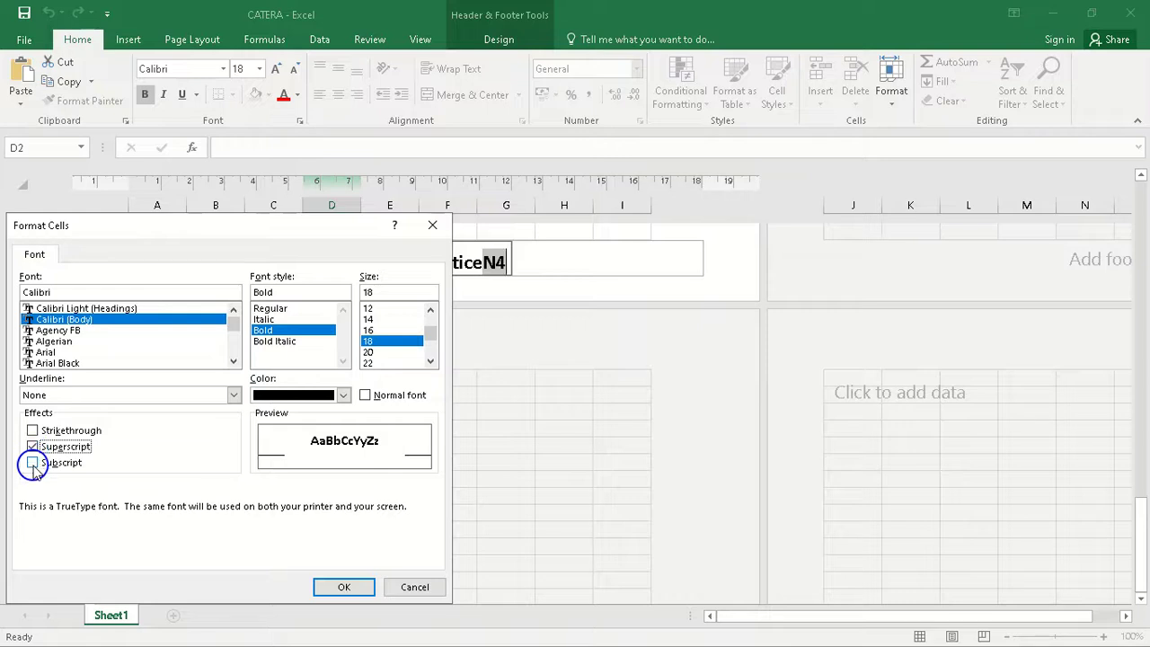
click(33, 462)
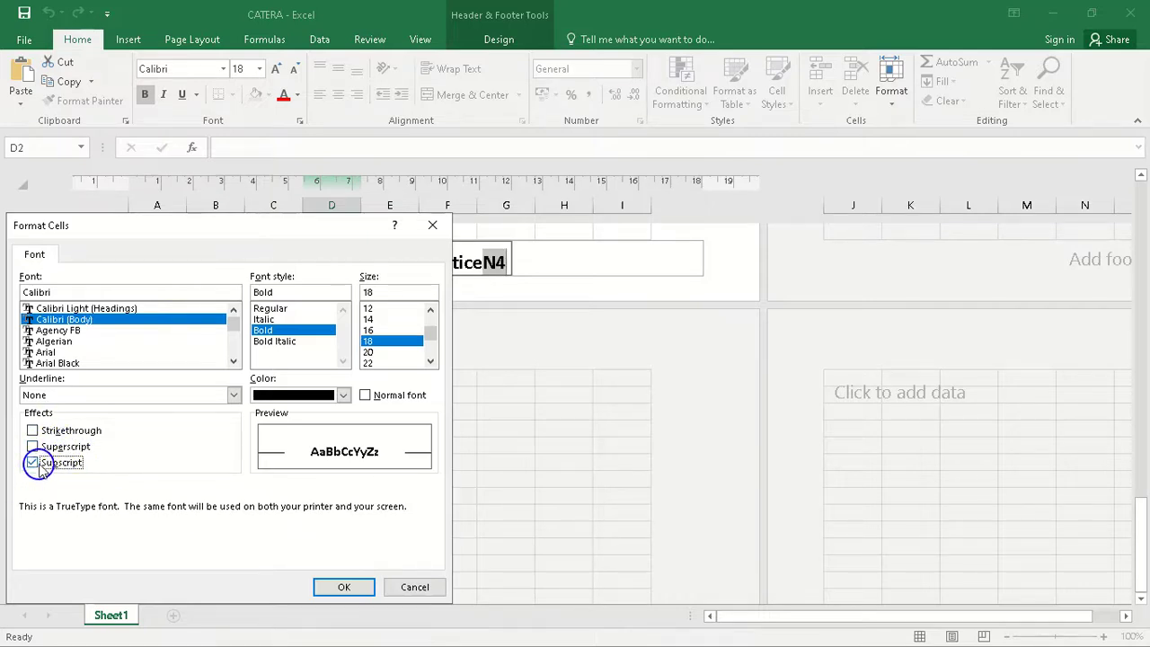
click(347, 586)
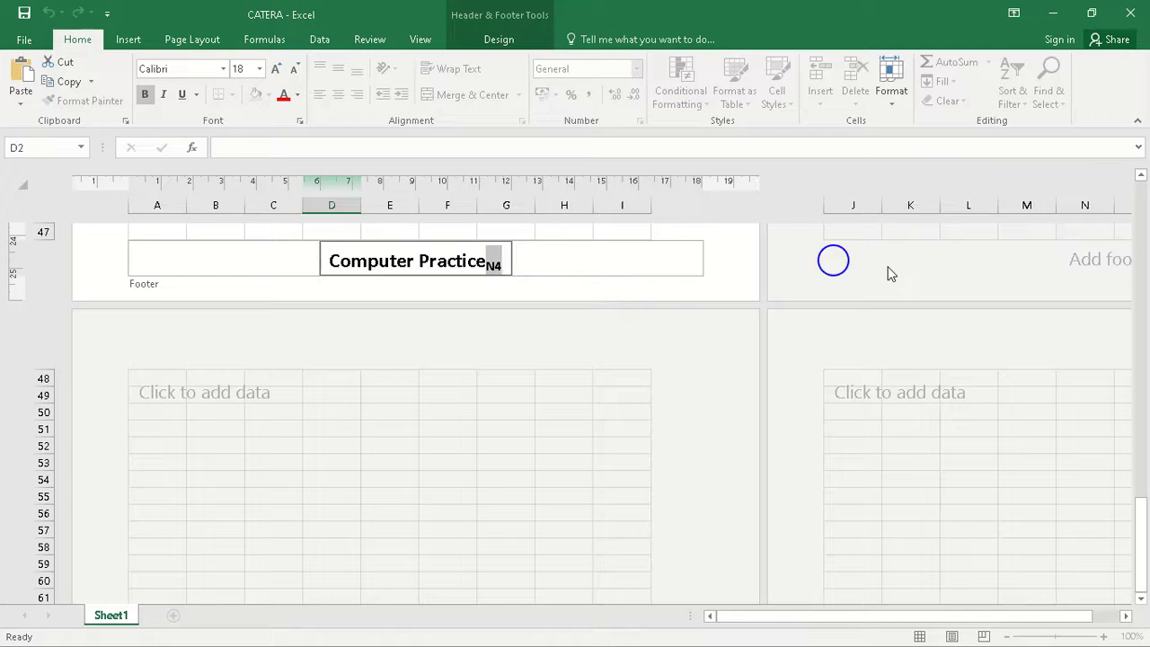
Step: Restore the CATERA workbook window to sit beside the PDF and leave footer editing for the worksheet cells
drag(1142, 535, 1132, 392)
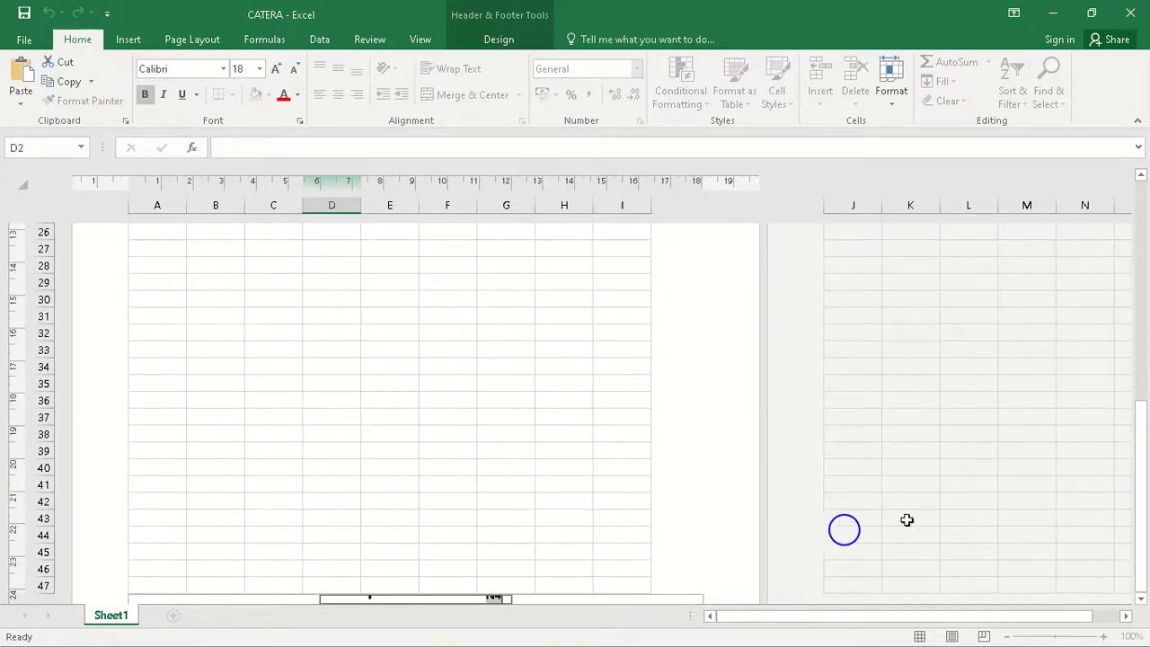
click(1090, 12)
drag(842, 42, 1142, 83)
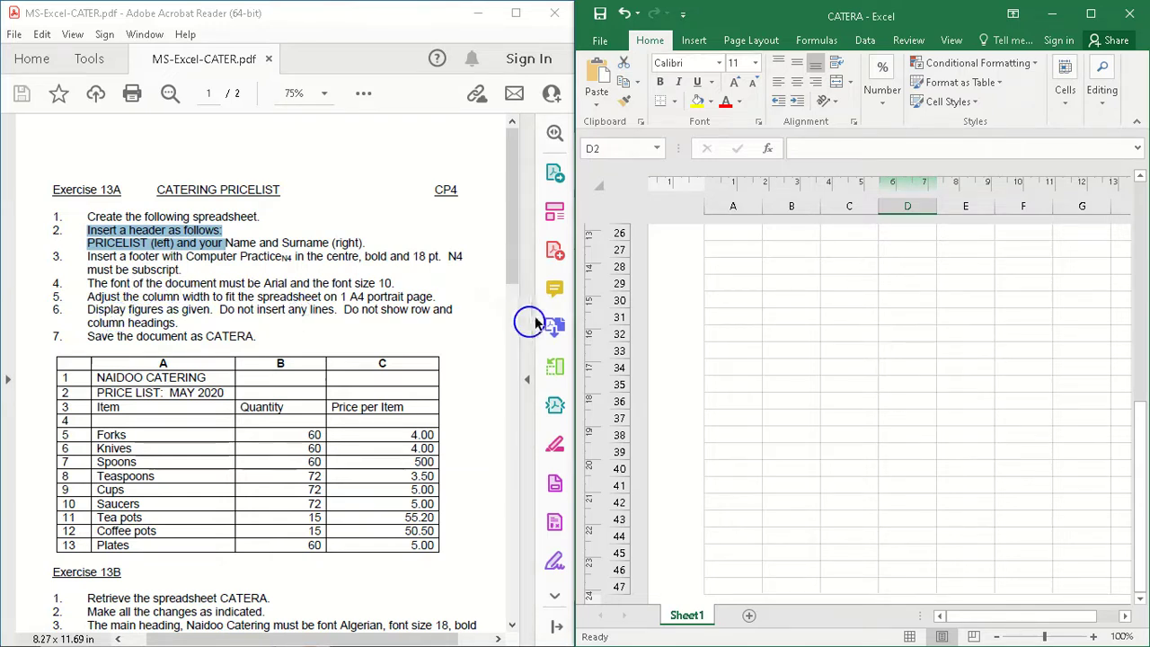
click(781, 248)
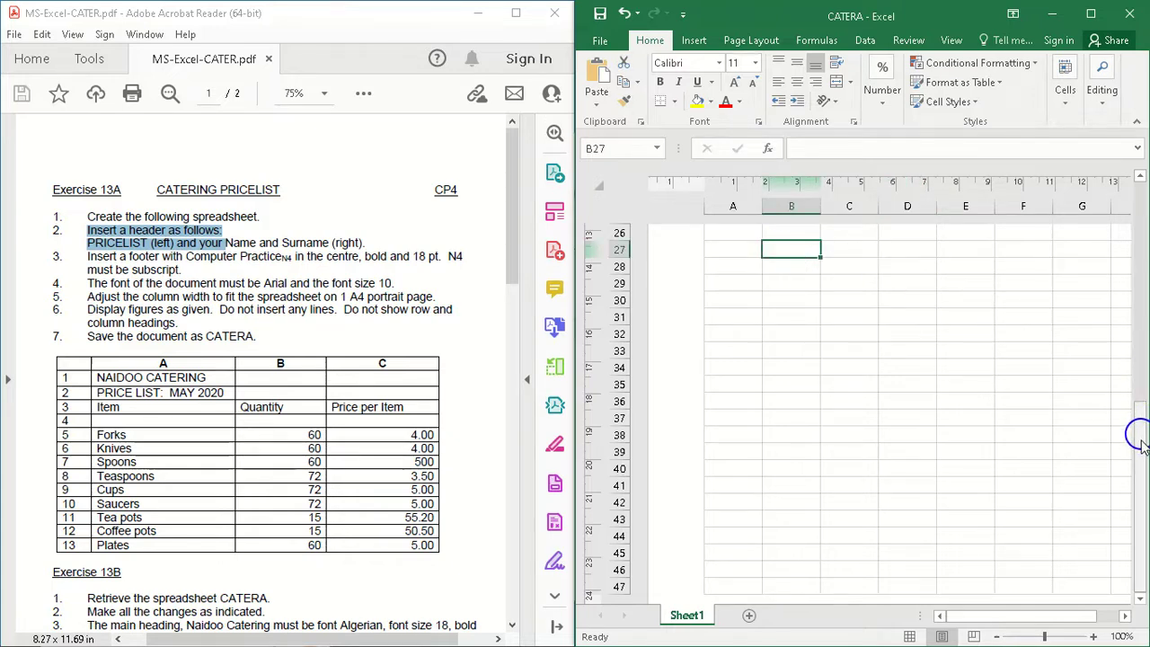
drag(1139, 442, 1142, 451)
drag(1142, 185, 1139, 149)
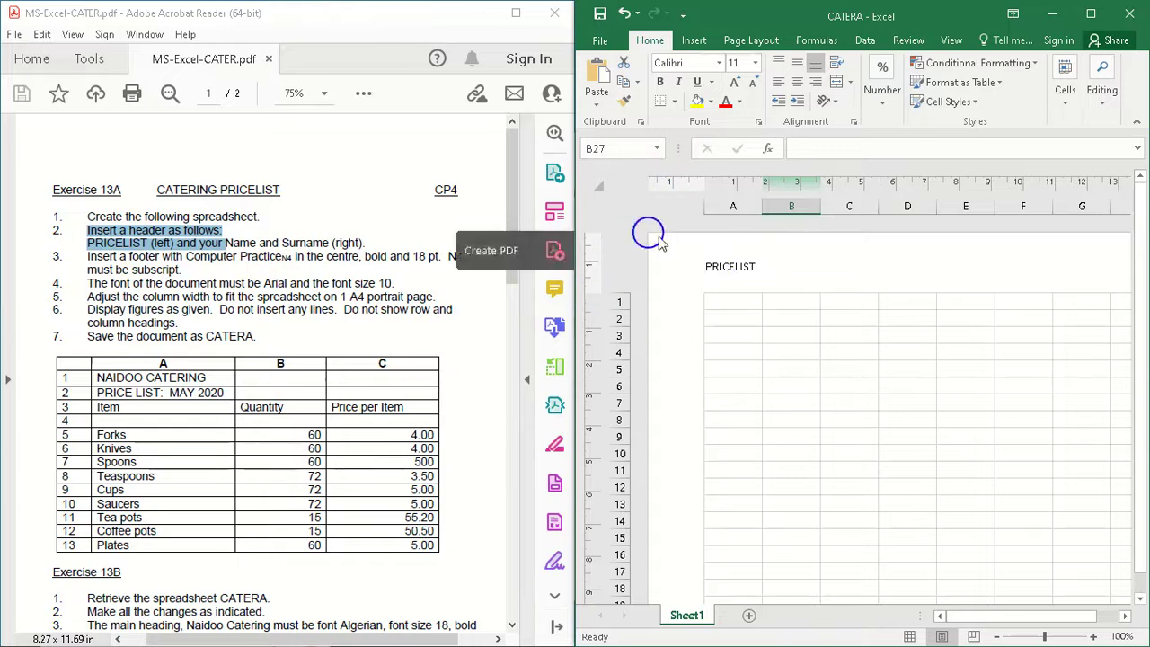
Step: Set the font of the entire worksheet to Arial, size 10
click(597, 184)
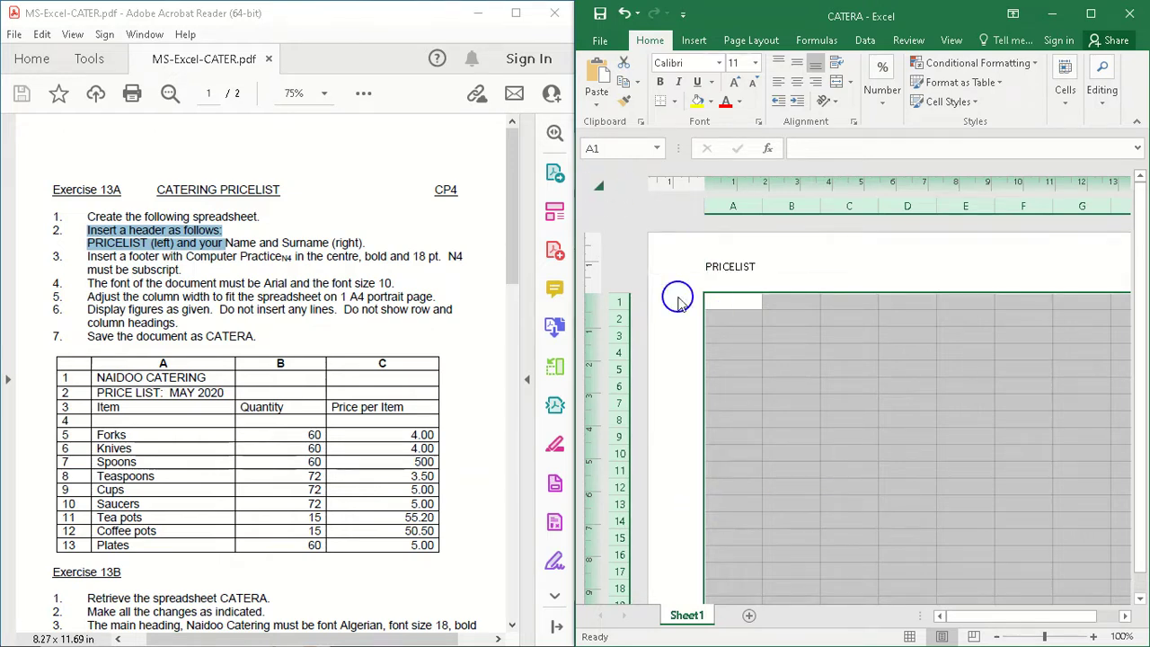
click(718, 63)
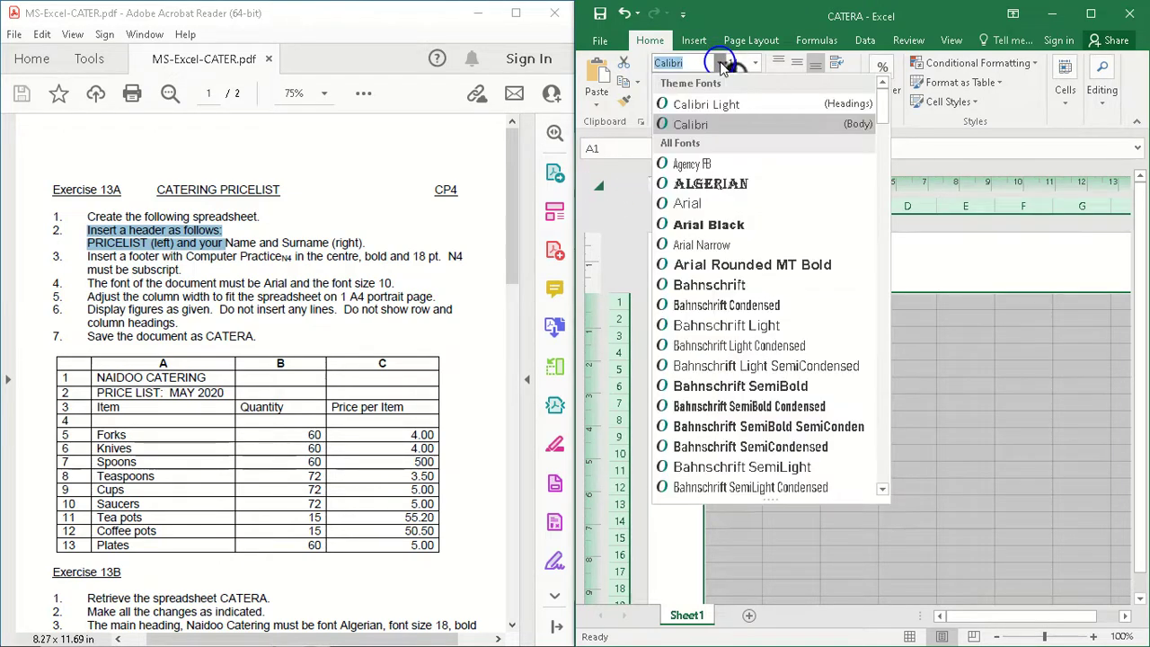
click(697, 203)
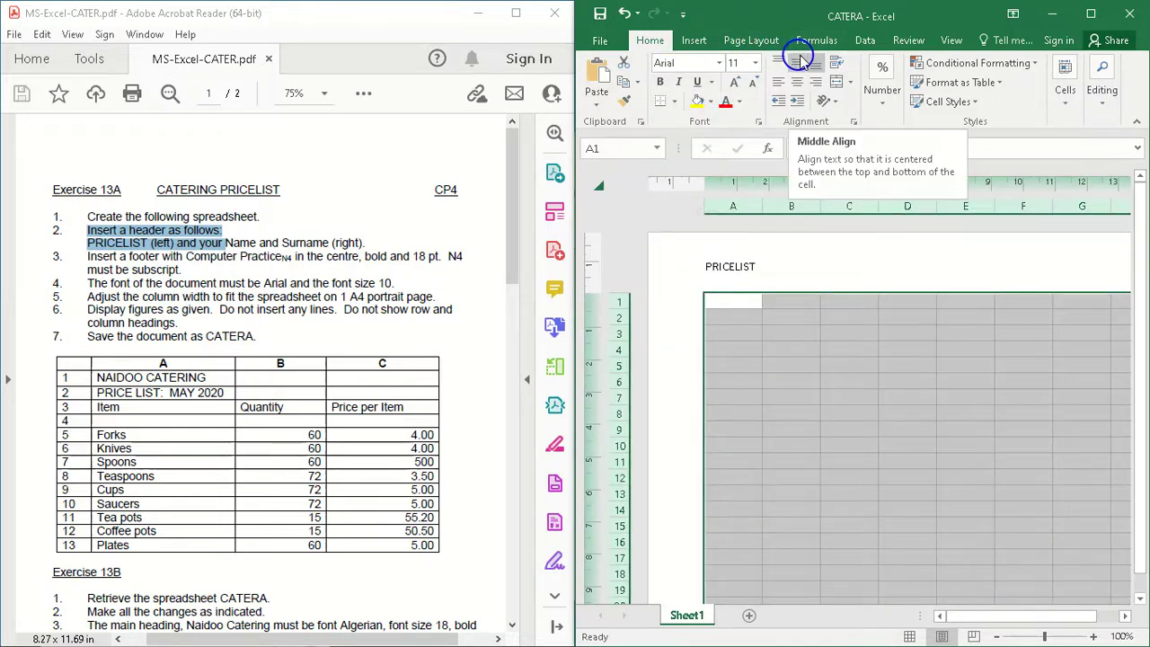
click(754, 62)
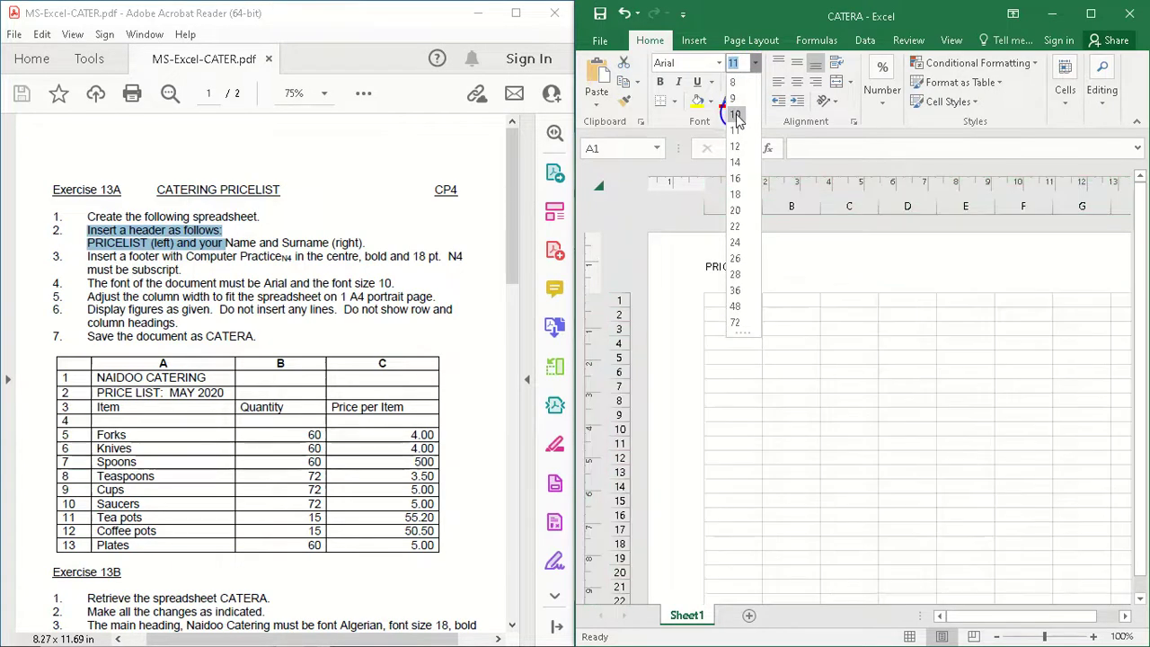
click(735, 114)
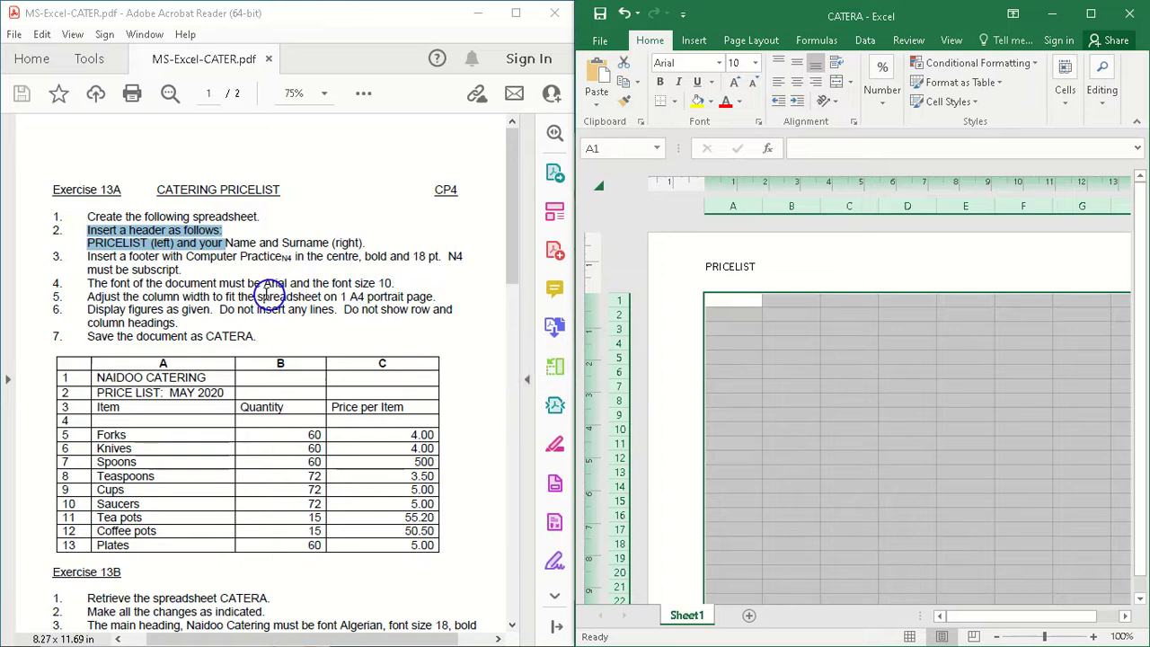
Step: Format the PRICELIST text in the header's left section as Arial, size 10
click(718, 273)
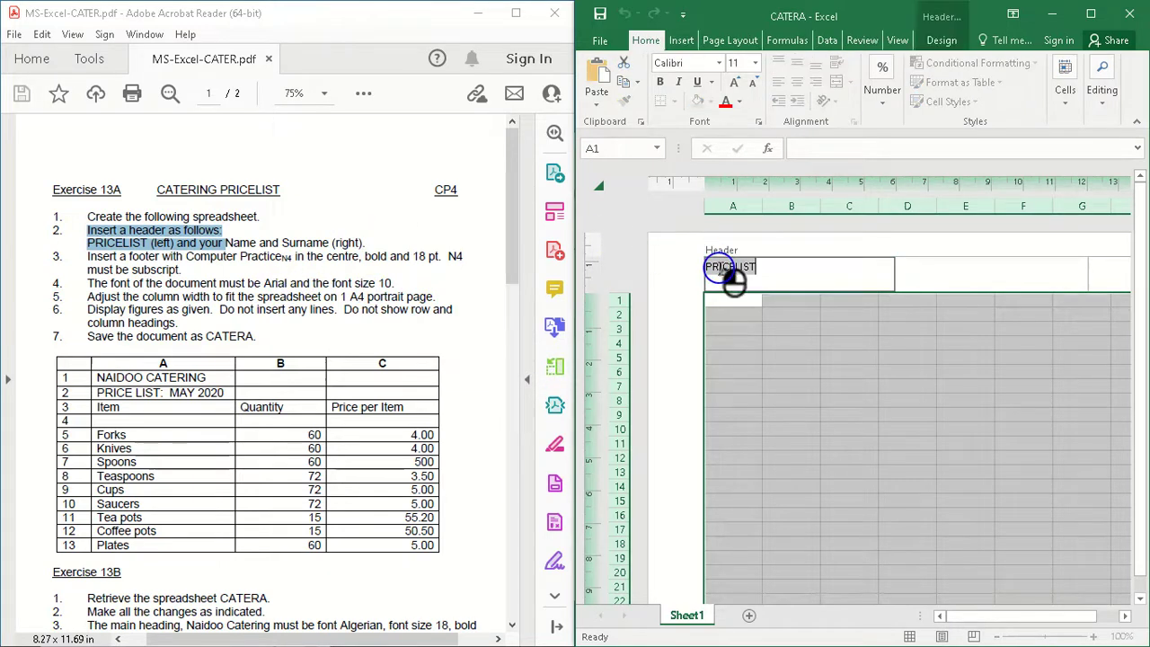
click(719, 62)
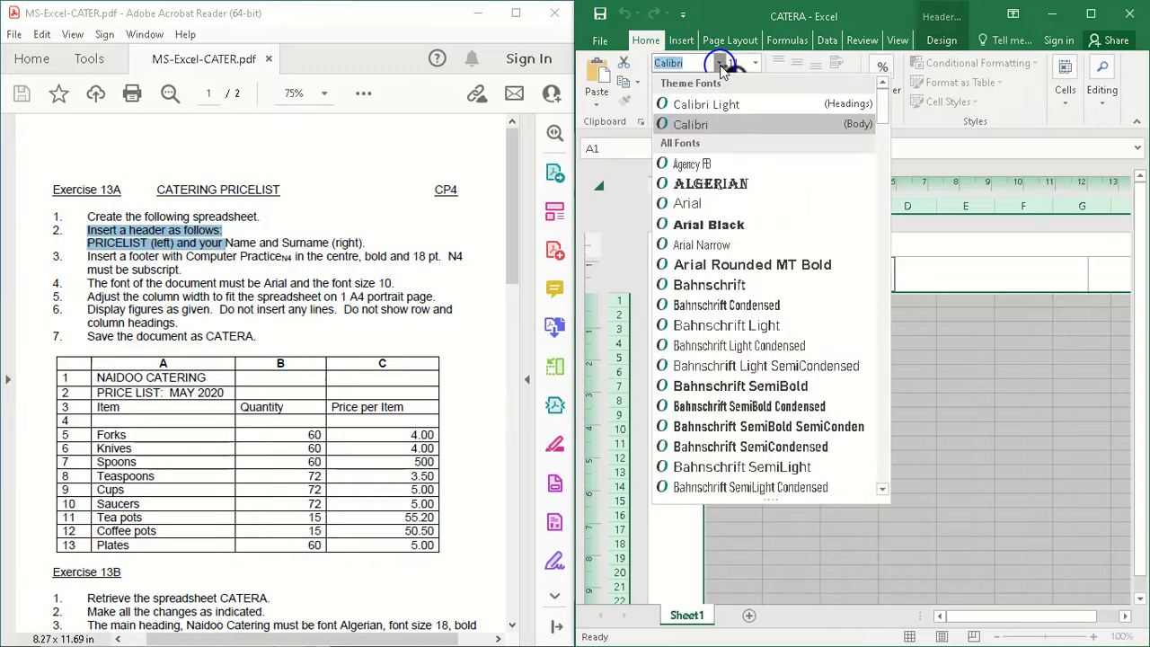
click(701, 206)
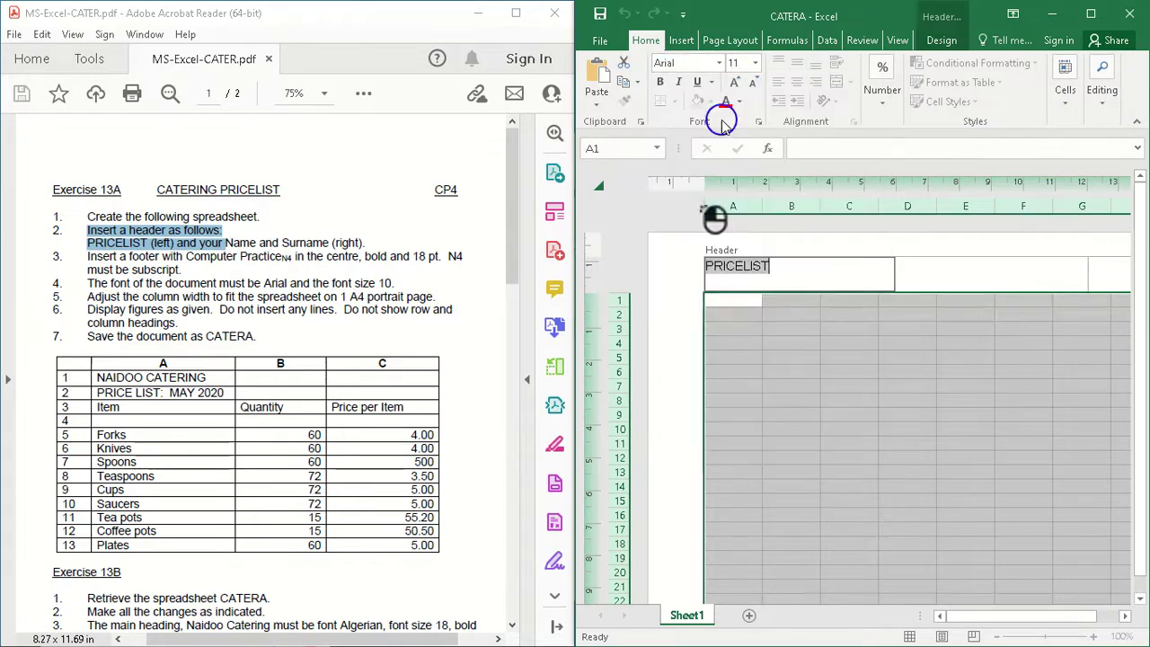
click(755, 63)
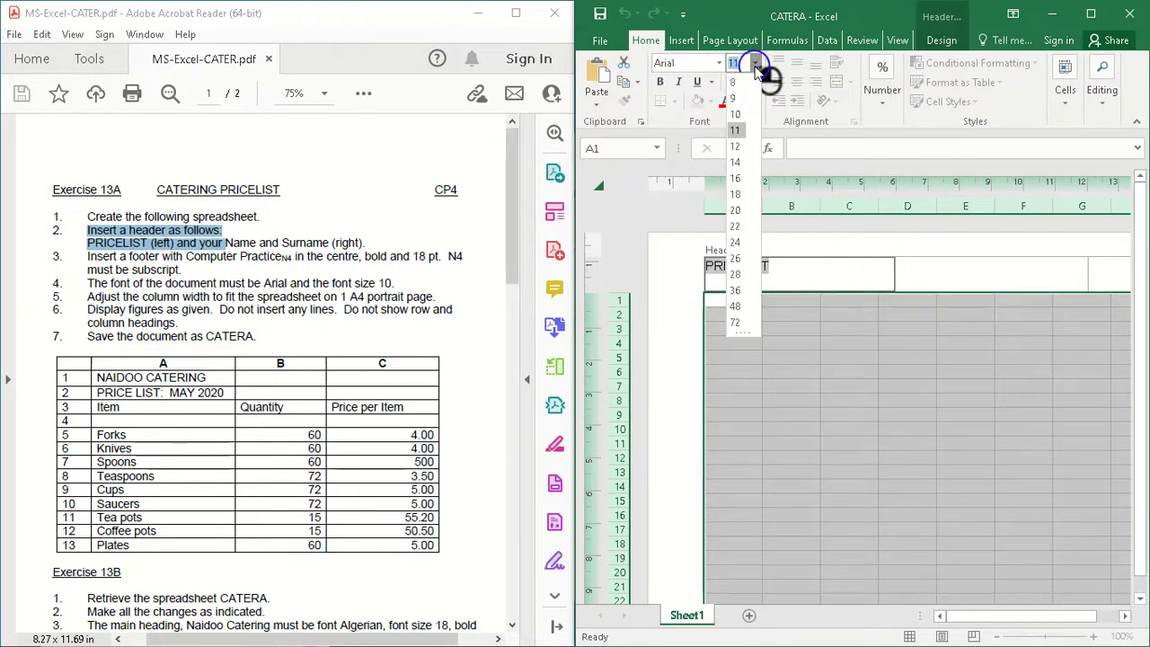
click(735, 114)
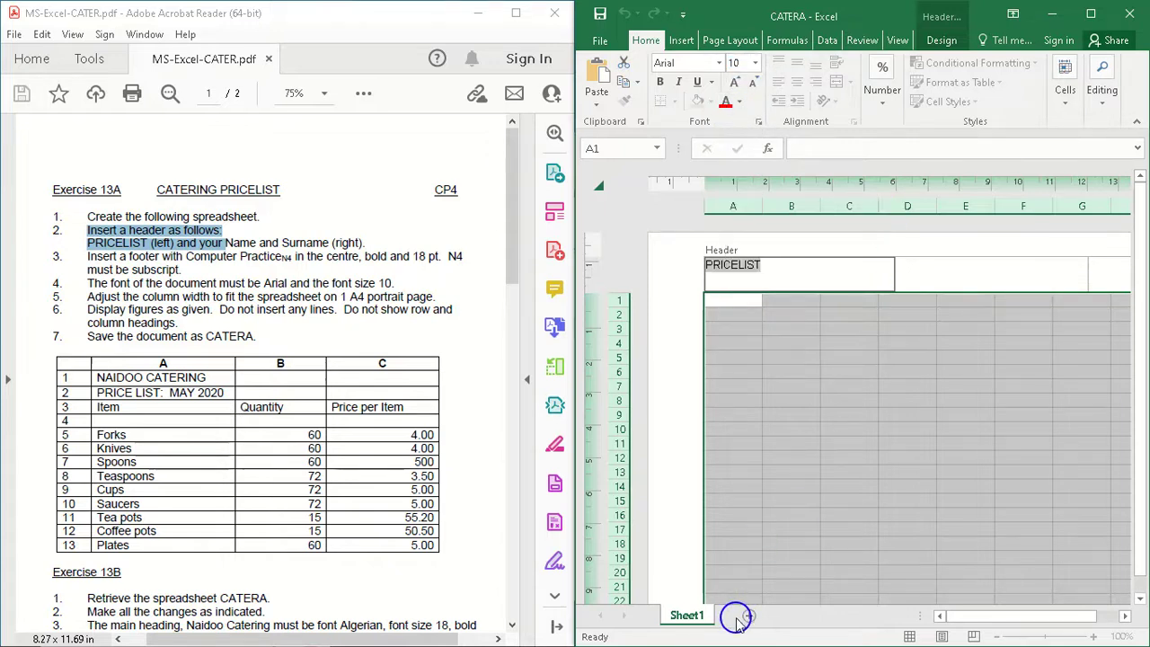
click(605, 599)
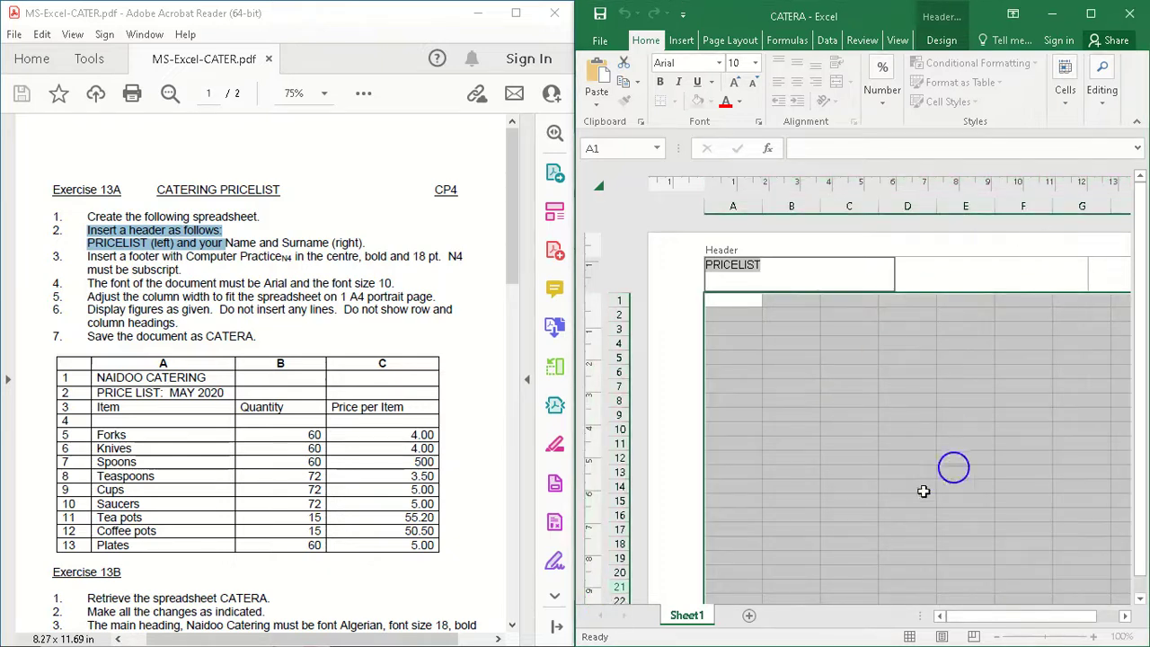
Step: Format the NAME AND SURNAME text in the header's right section as Arial, size 10
drag(972, 618, 1130, 618)
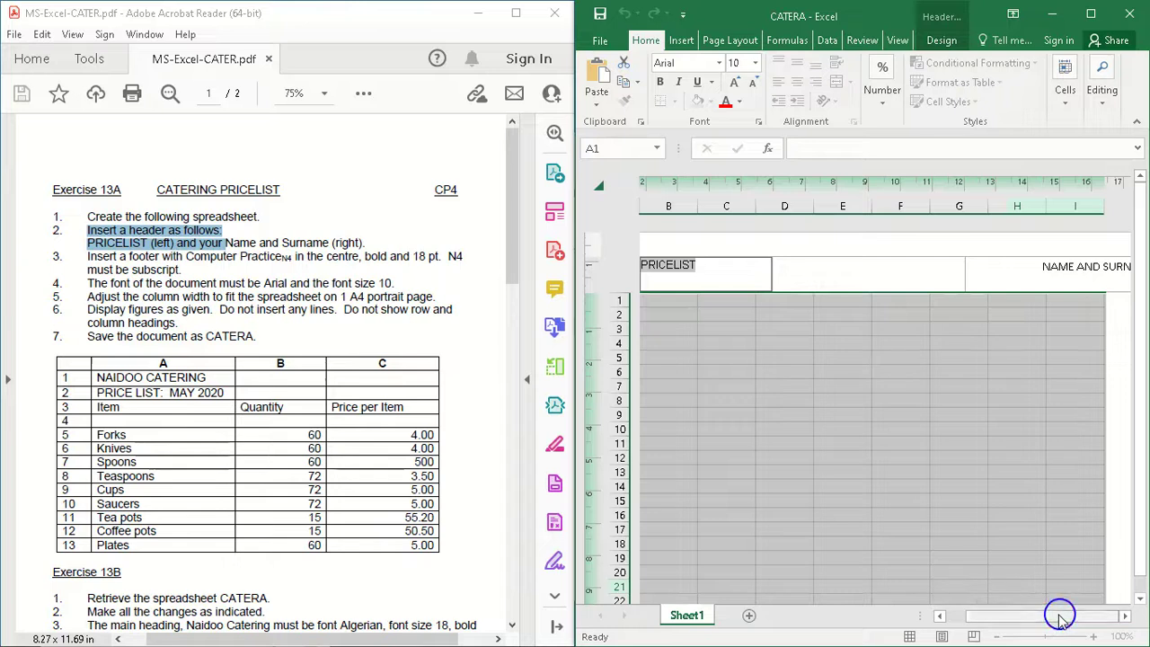
click(1054, 262)
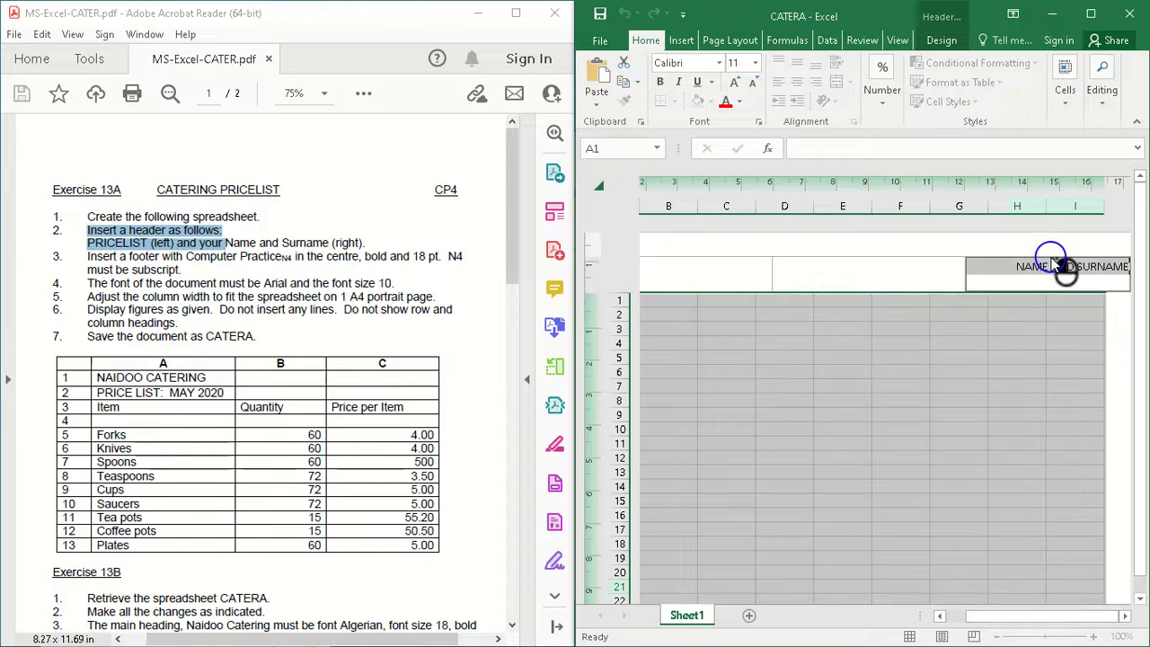
click(720, 64)
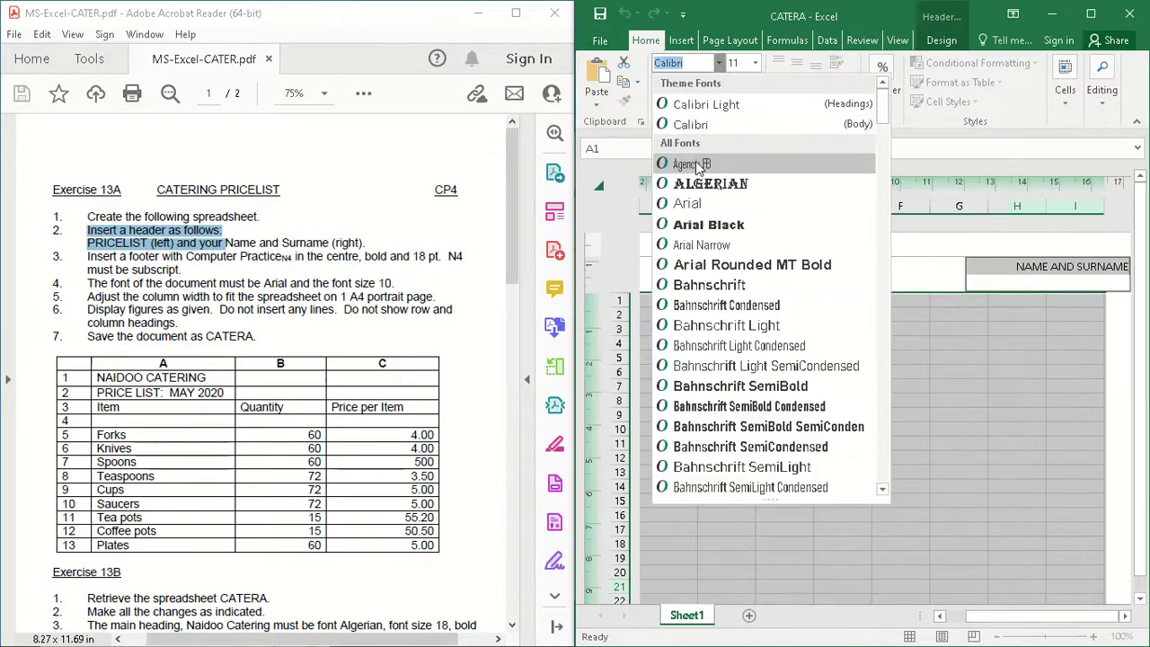
click(688, 203)
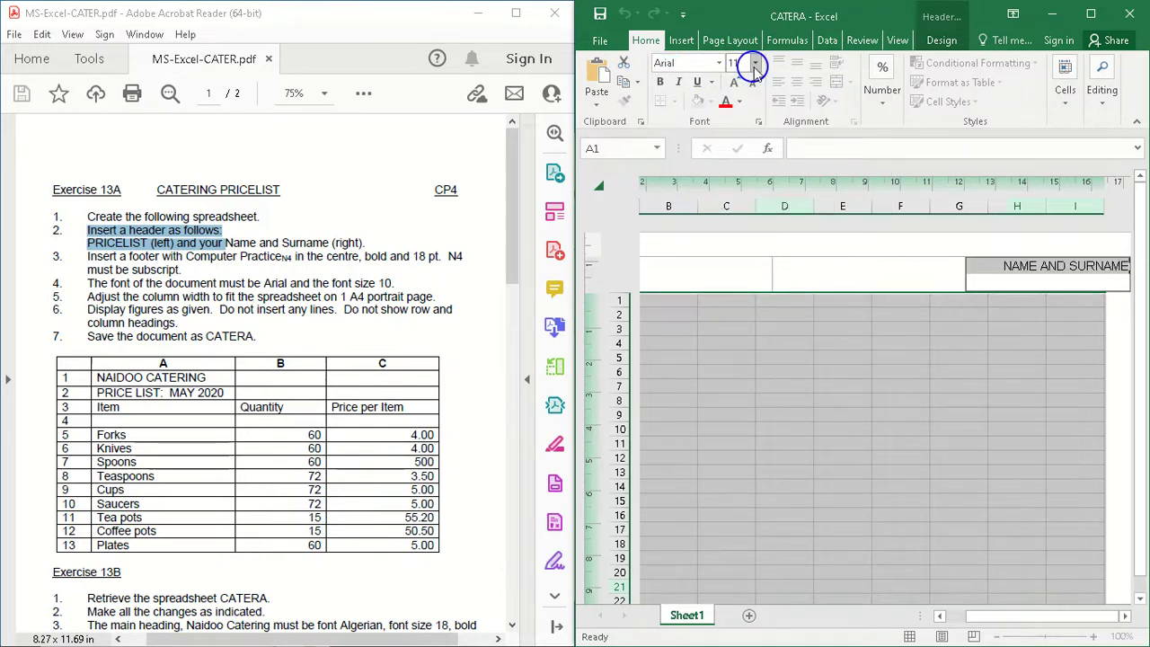
click(754, 64)
click(735, 114)
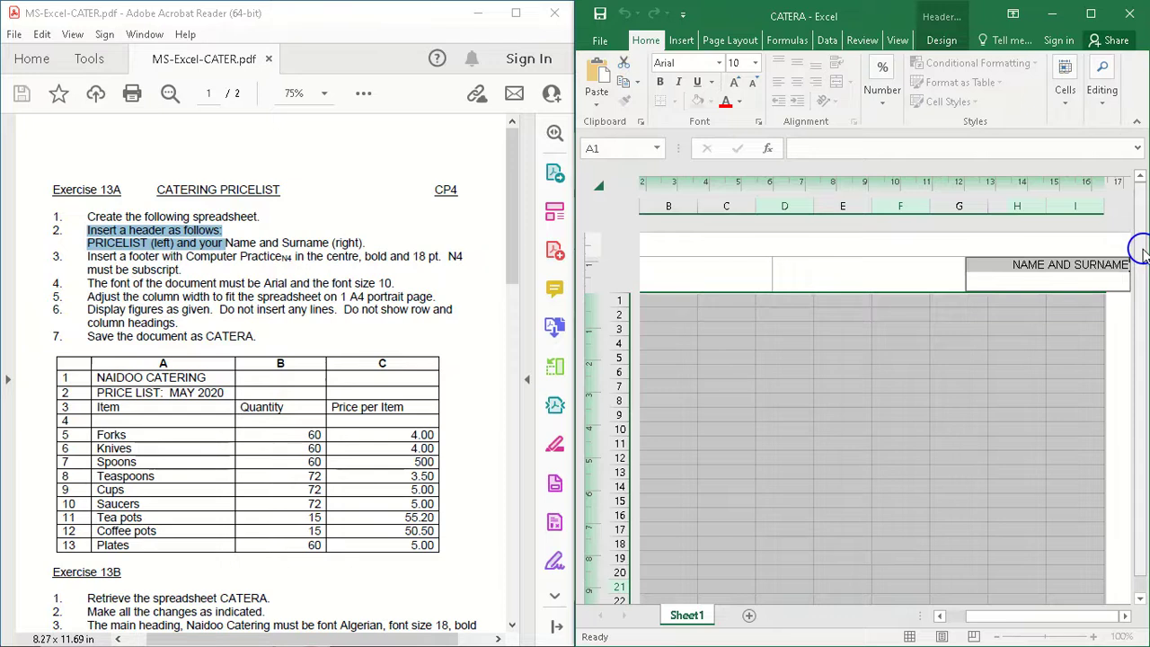
Step: Apply the (none) footer preset and enter Comouter PracticeN4 in the centre section of the footer
click(941, 40)
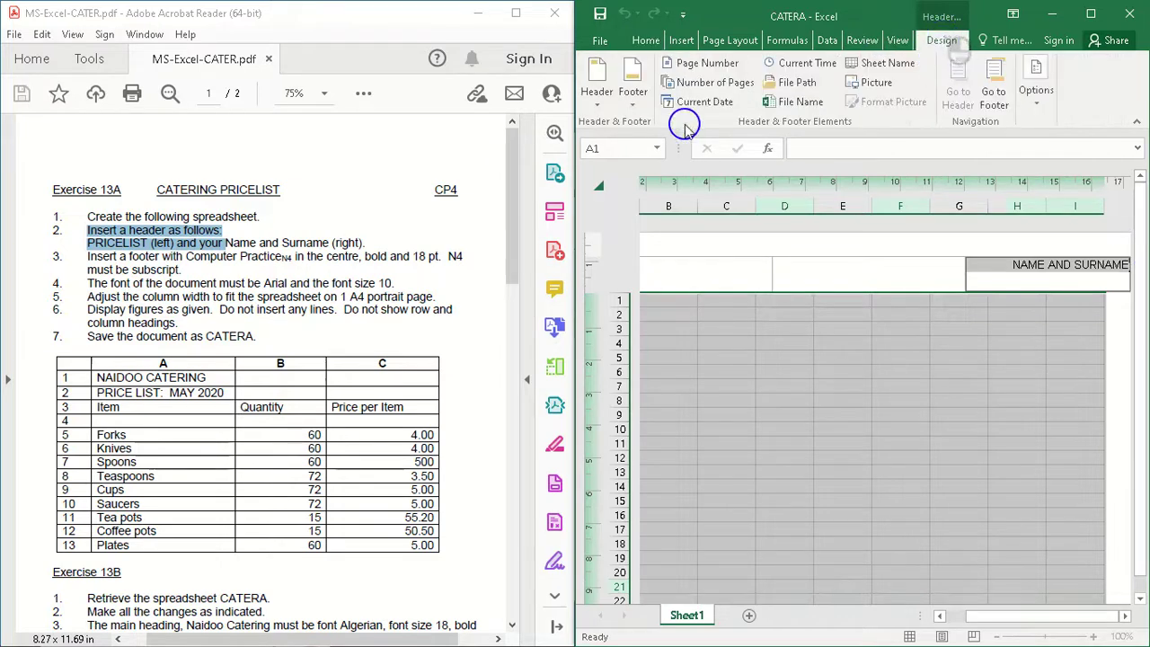
click(633, 98)
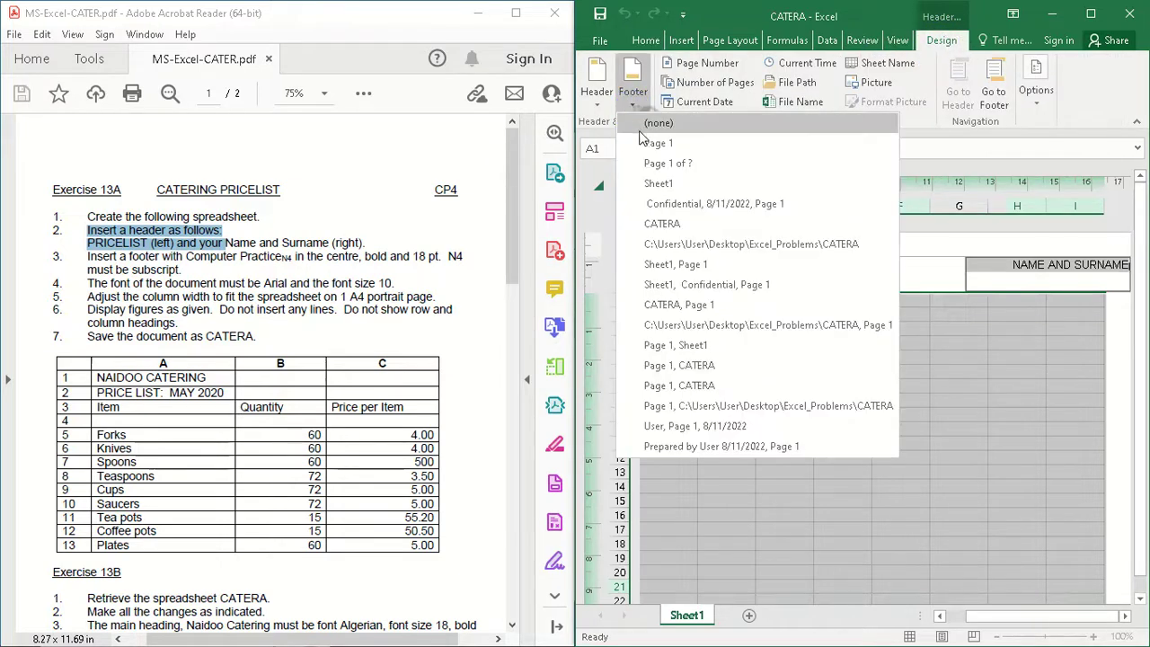
click(659, 126)
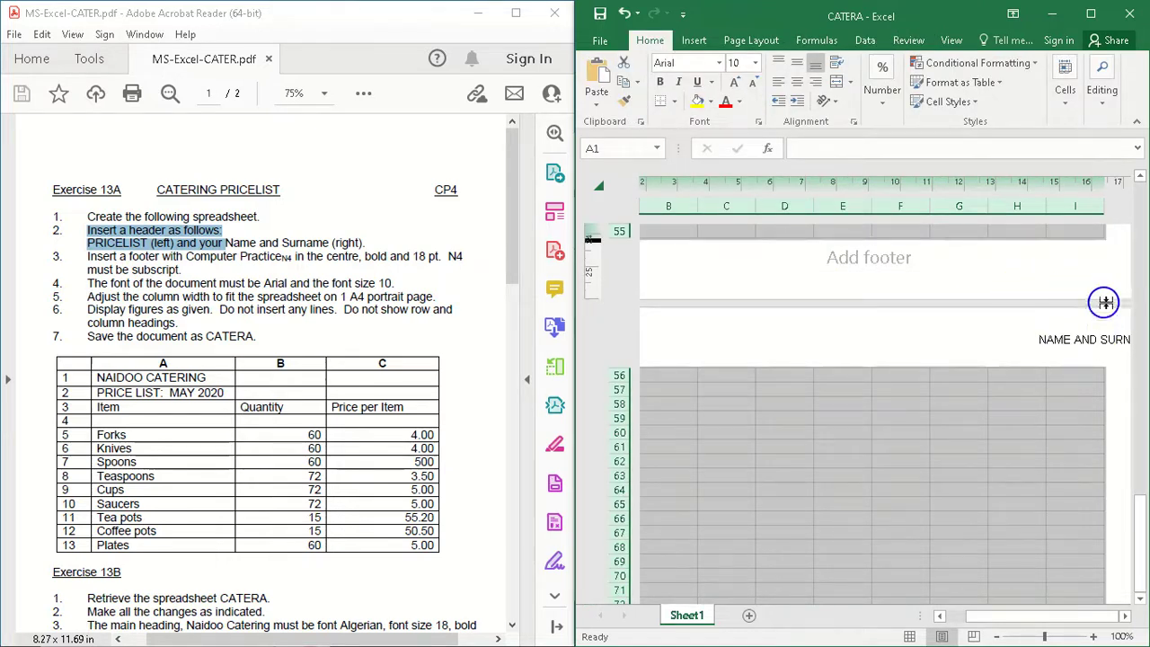
click(903, 262)
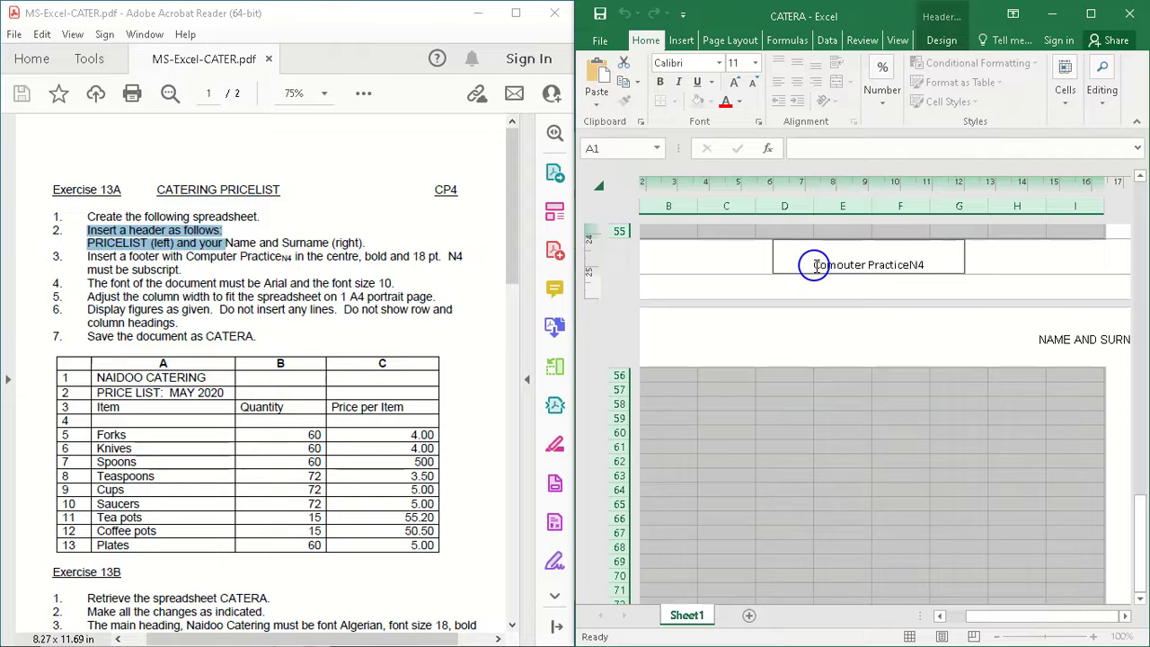
Step: Format only the N4 at the end of the centre footer text as subscript
drag(927, 267, 909, 264)
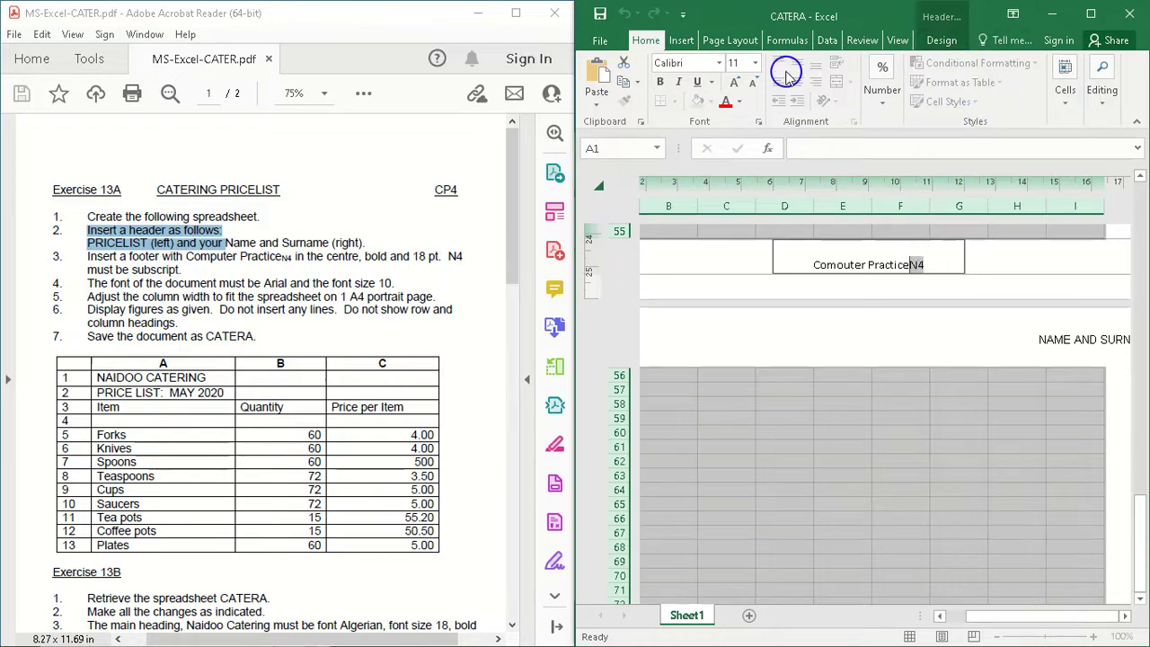
click(1064, 120)
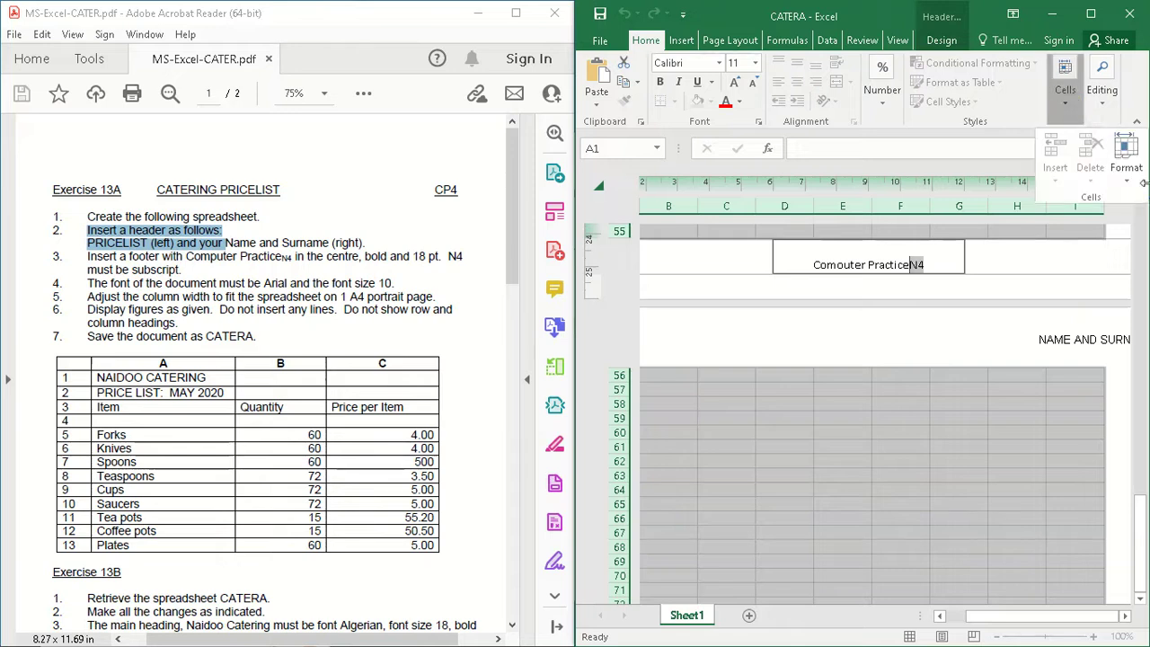
click(1127, 185)
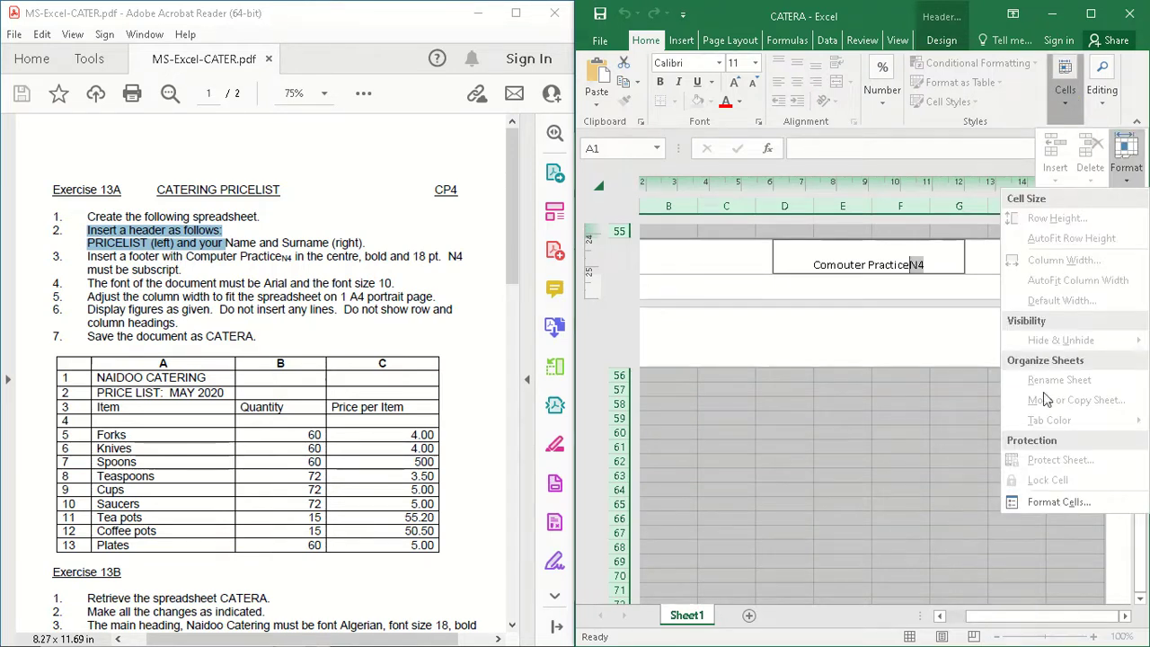
click(1033, 510)
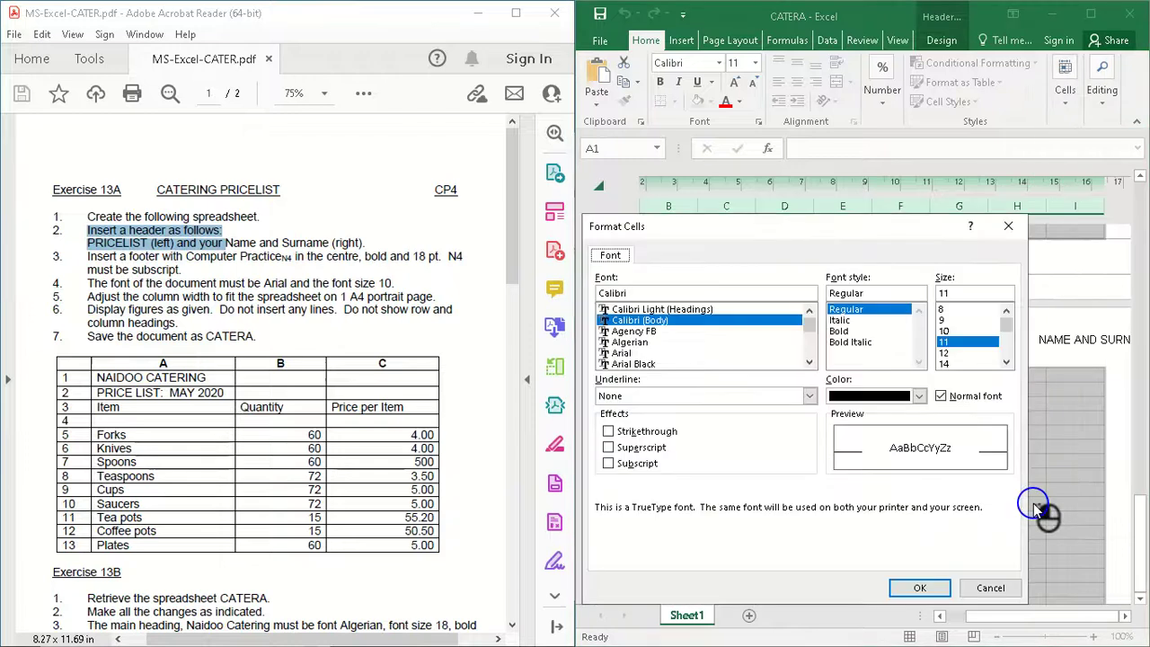
click(609, 463)
click(916, 586)
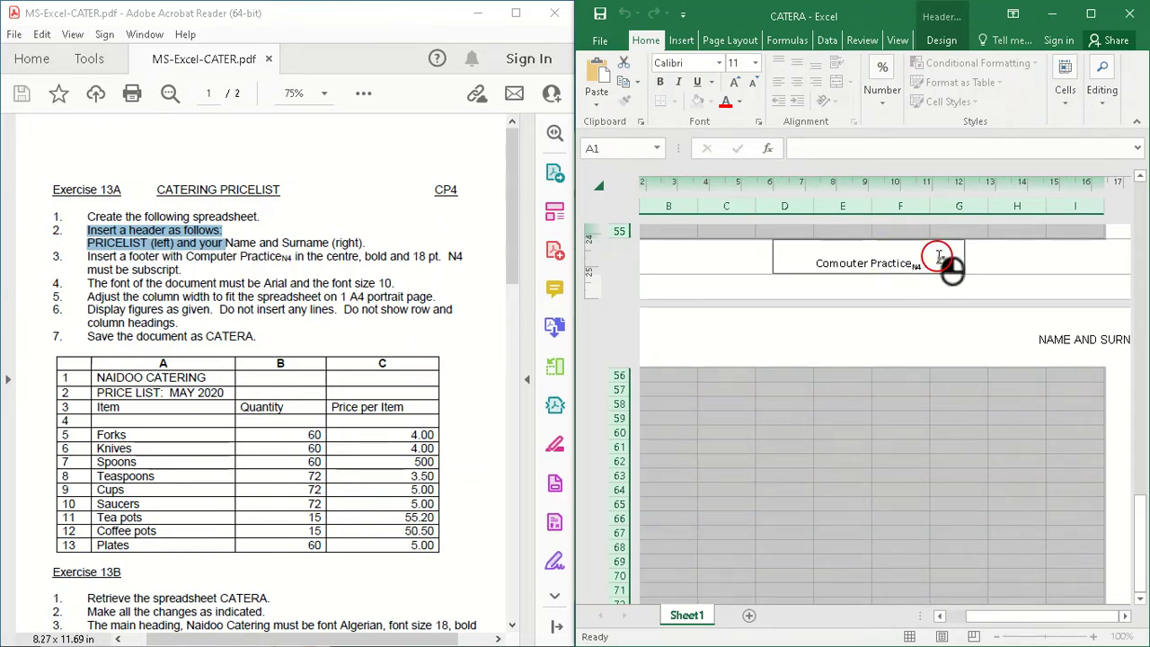
Step: Format the whole centre footer text as Arial, size 18, and bold
click(850, 275)
drag(850, 274, 775, 264)
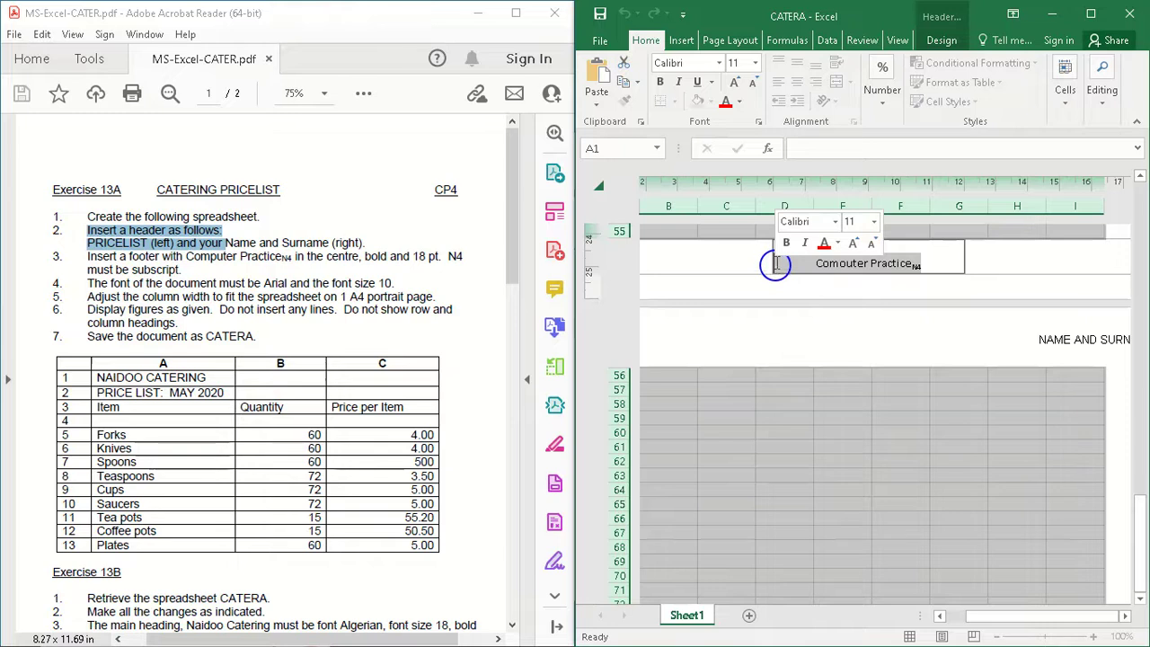
click(718, 63)
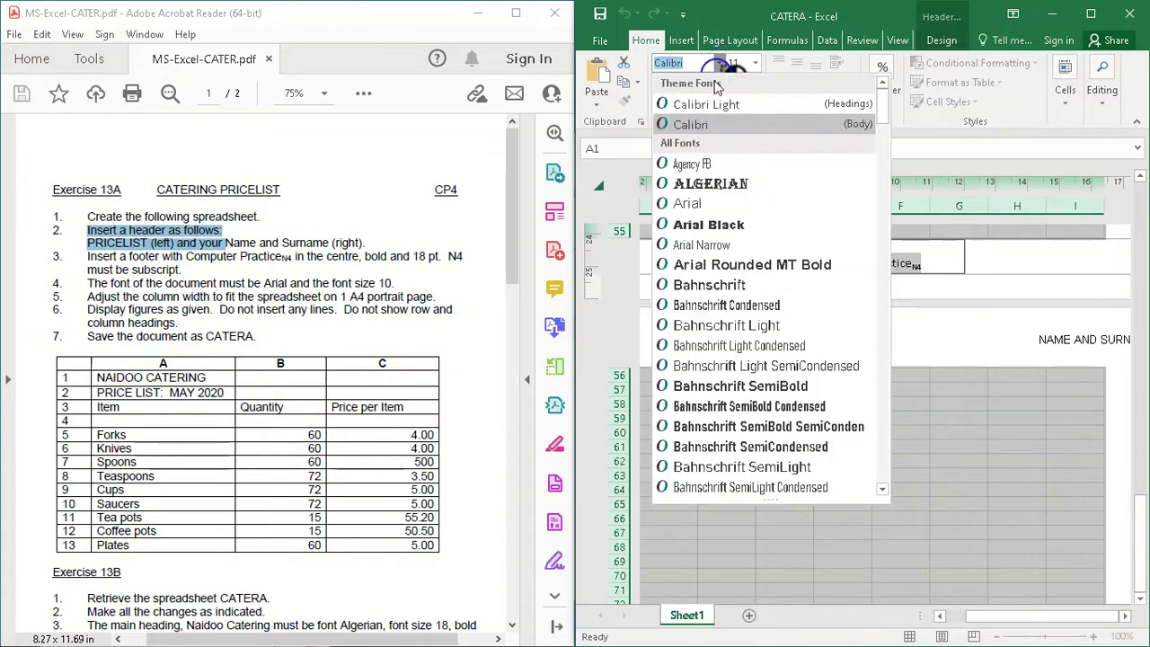
click(711, 205)
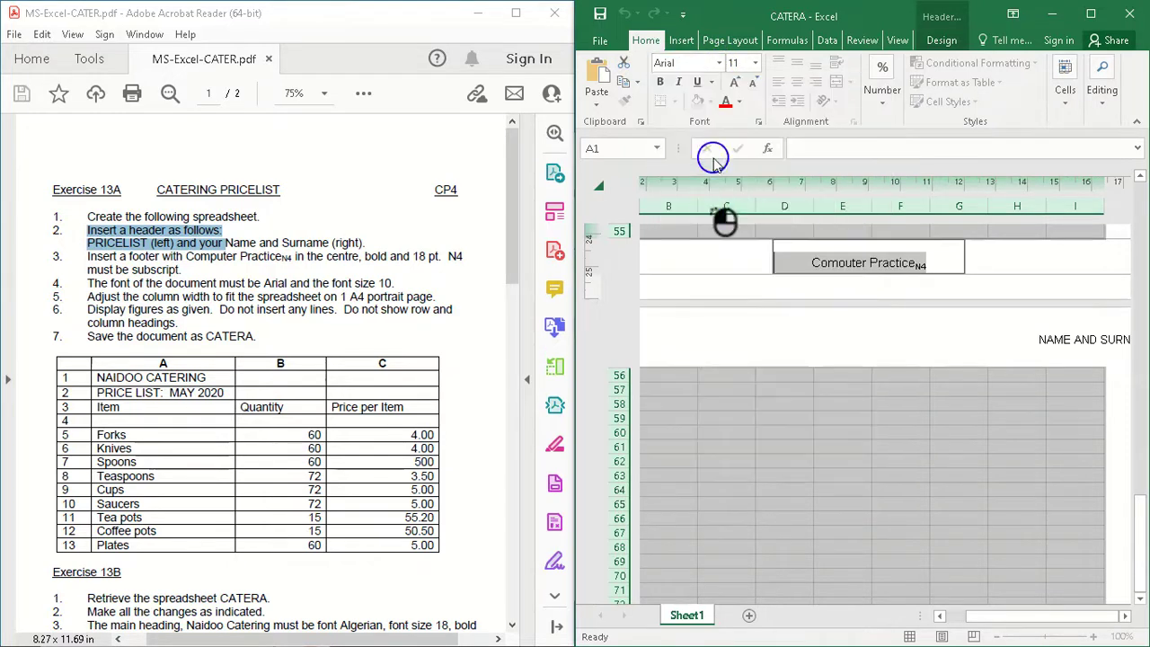
click(755, 64)
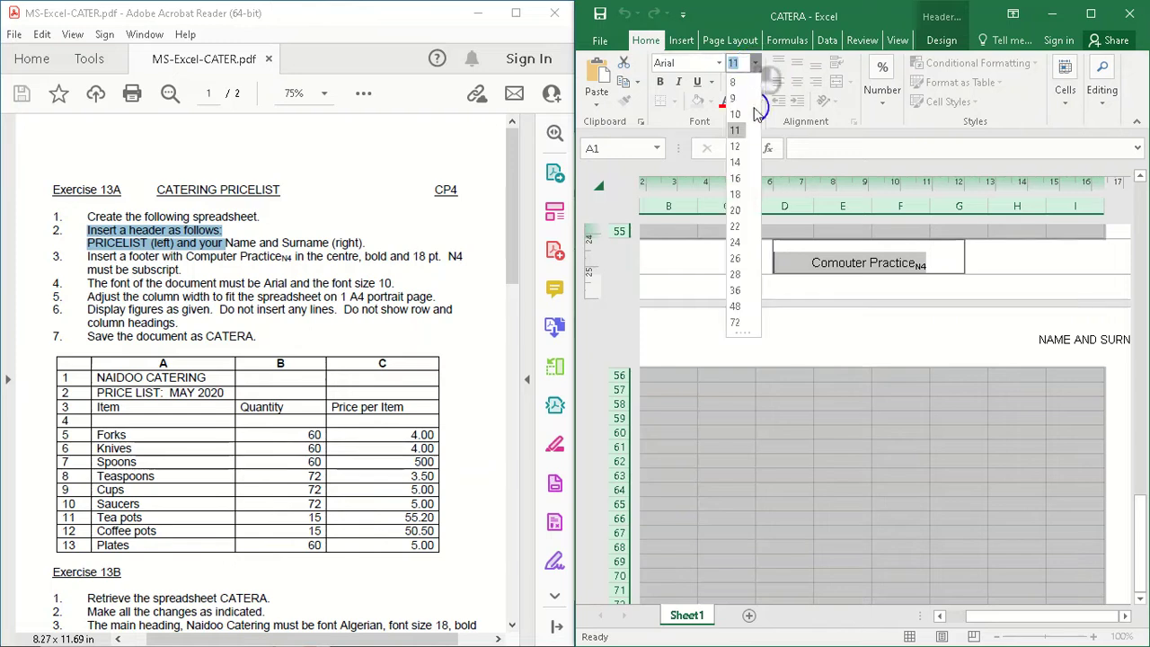
click(736, 195)
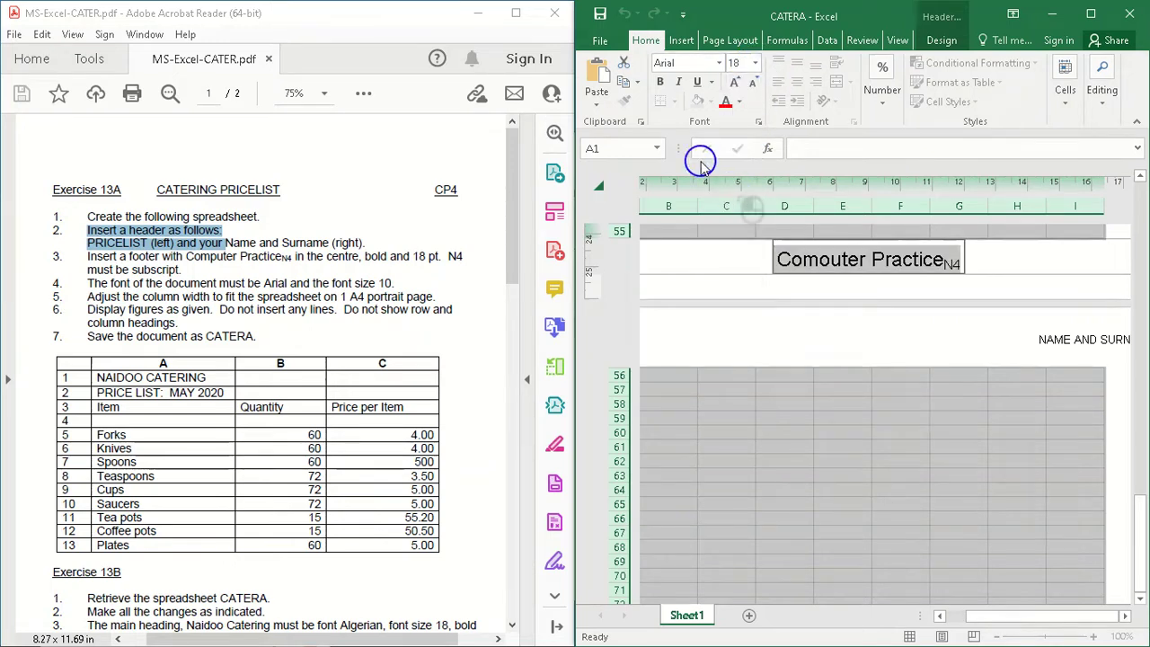
click(657, 82)
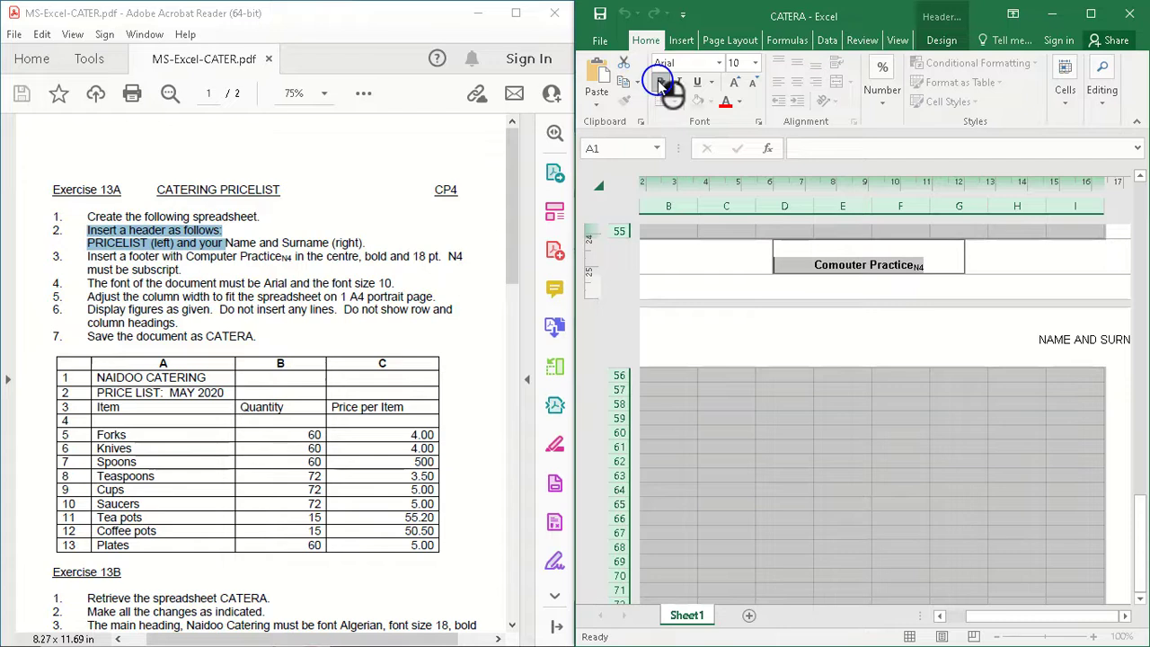
Step: Increase the centre footer text's font size to 18
click(755, 63)
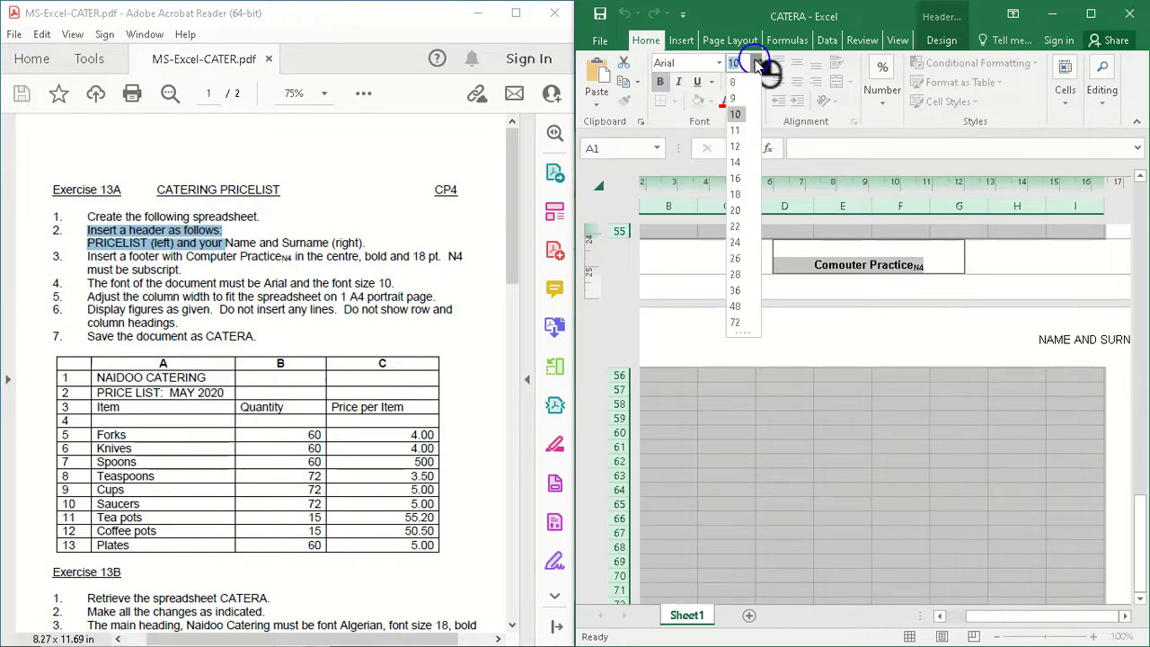
click(735, 196)
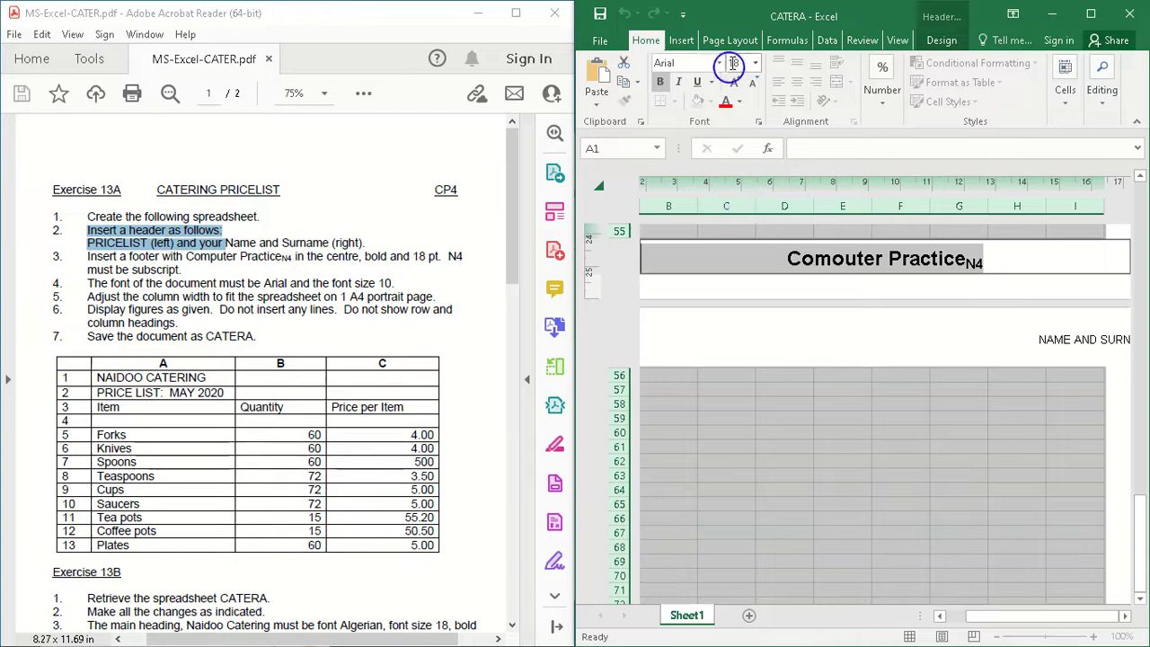
click(1009, 263)
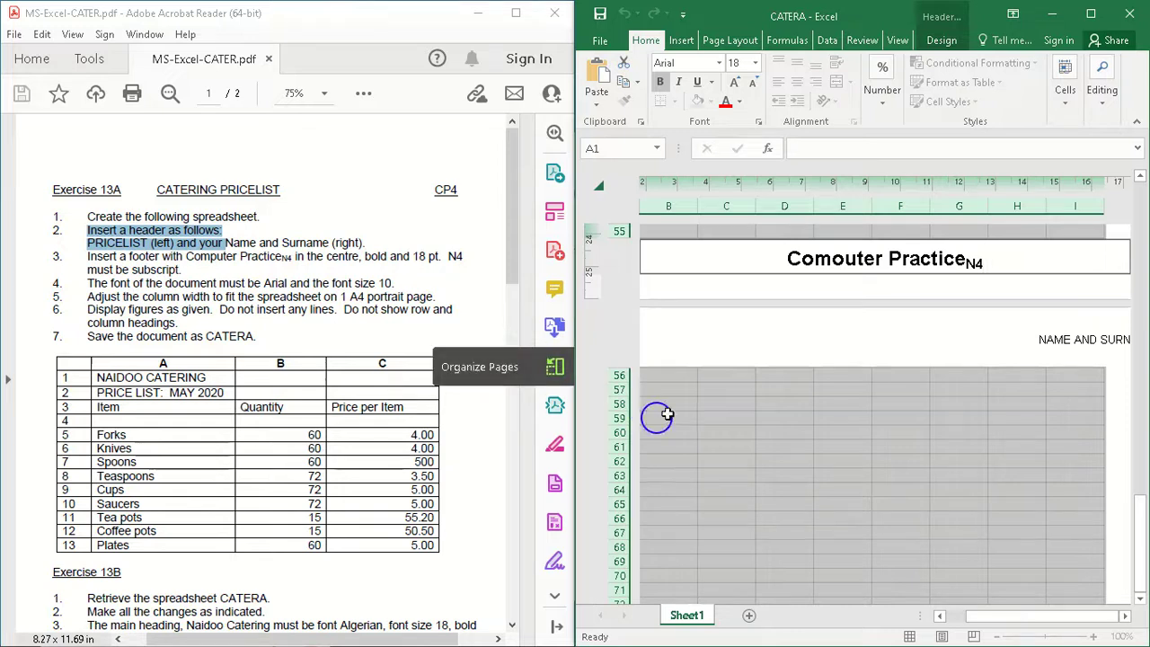
Step: Leave footer editing and return to cell A1 under the PRICELIST header on the first page
mouse_move(1138, 541)
mouse_down()
mouse_move(1138, 524)
mouse_move(1140, 548)
mouse_up()
drag(1021, 615, 902, 633)
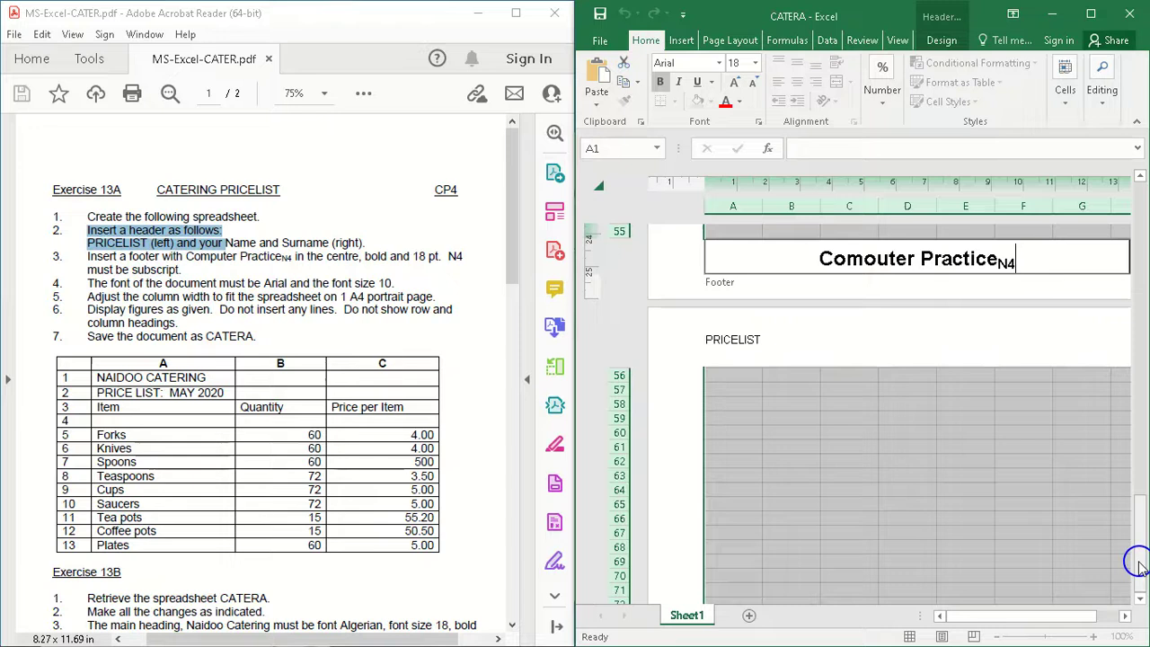
drag(1136, 563, 1142, 193)
click(732, 297)
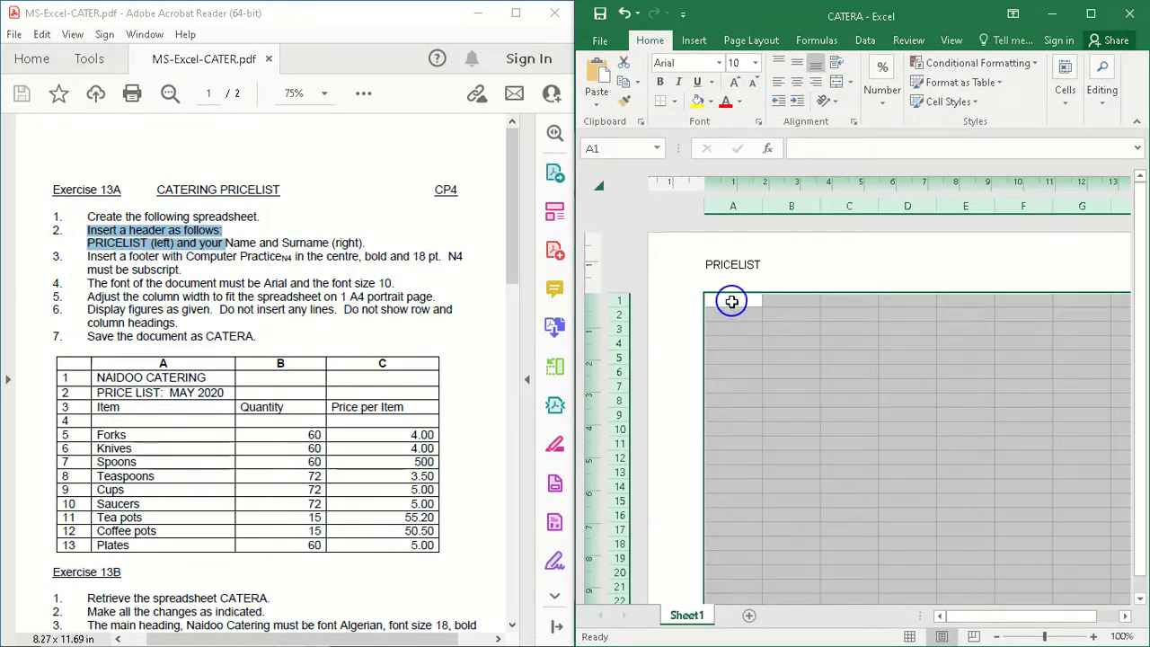
click(731, 301)
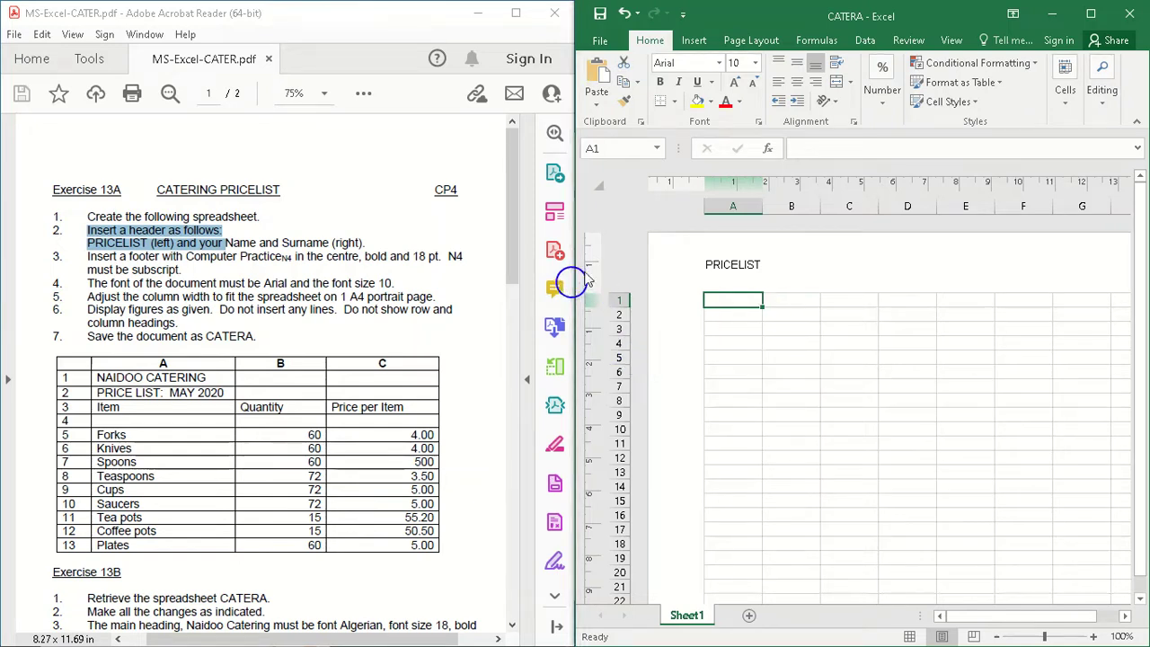
click(732, 265)
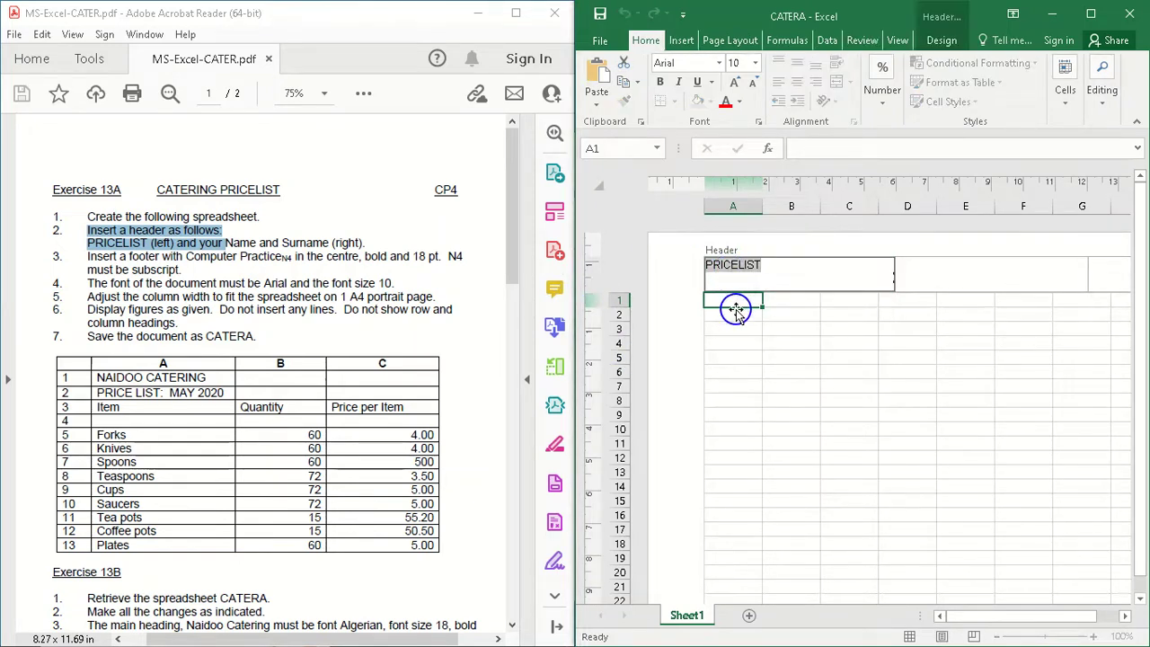
click(735, 310)
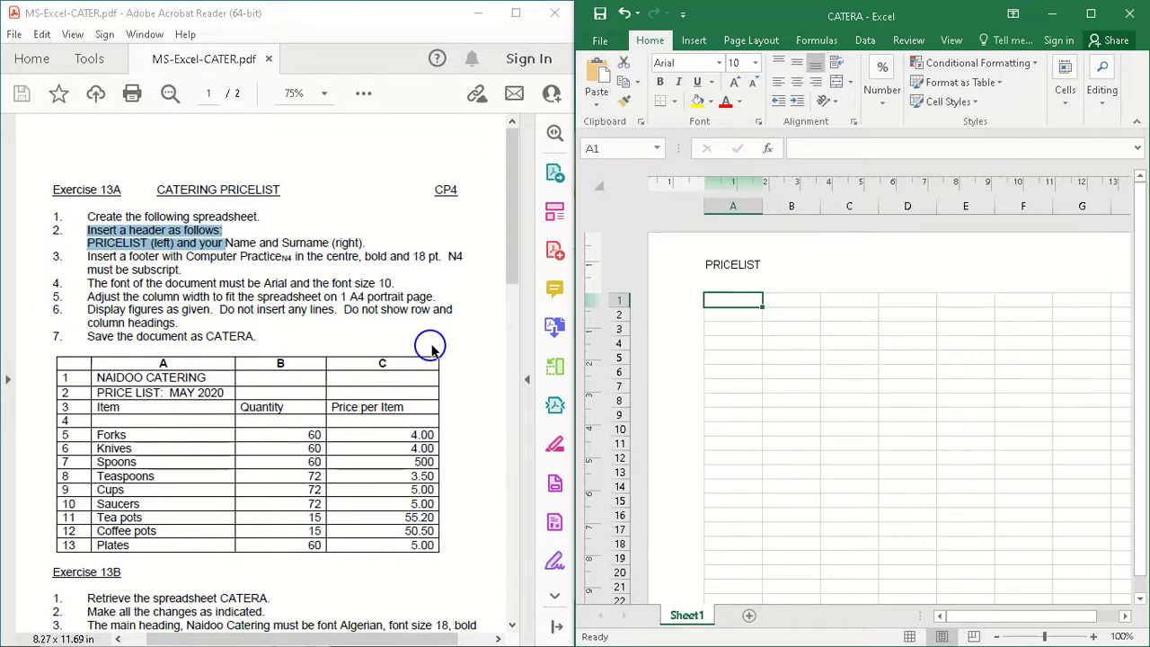
Step: Enter the heading NAIDOO CATERING in cell A1 and autofit the width of column A
drag(157, 365, 328, 352)
click(161, 364)
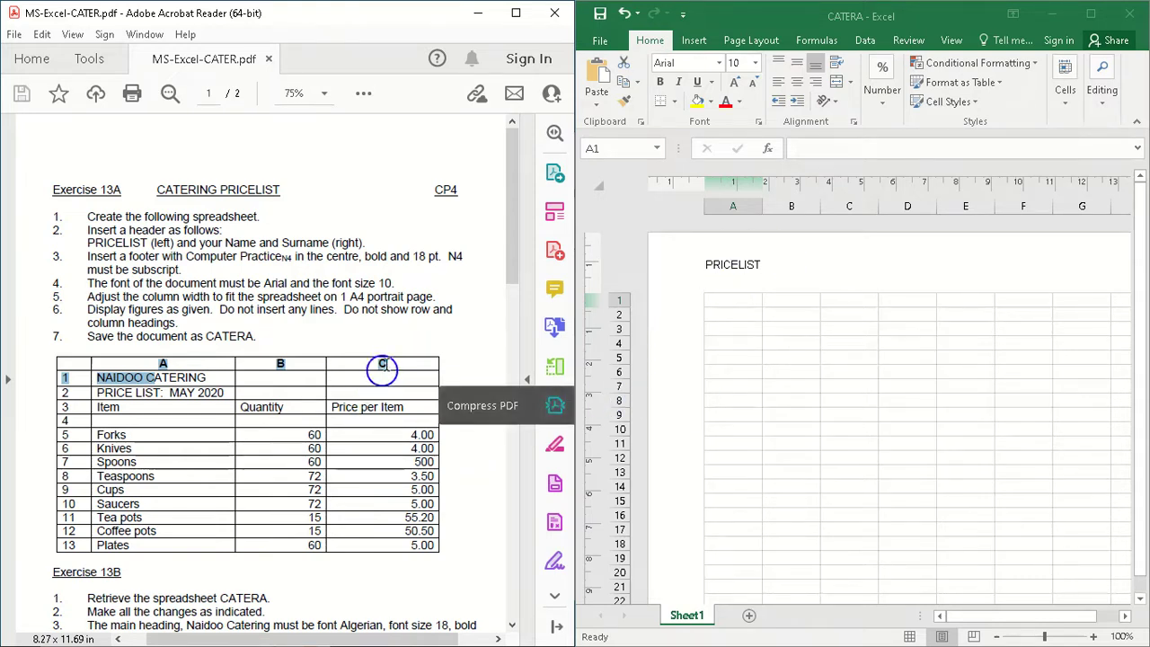
click(745, 299)
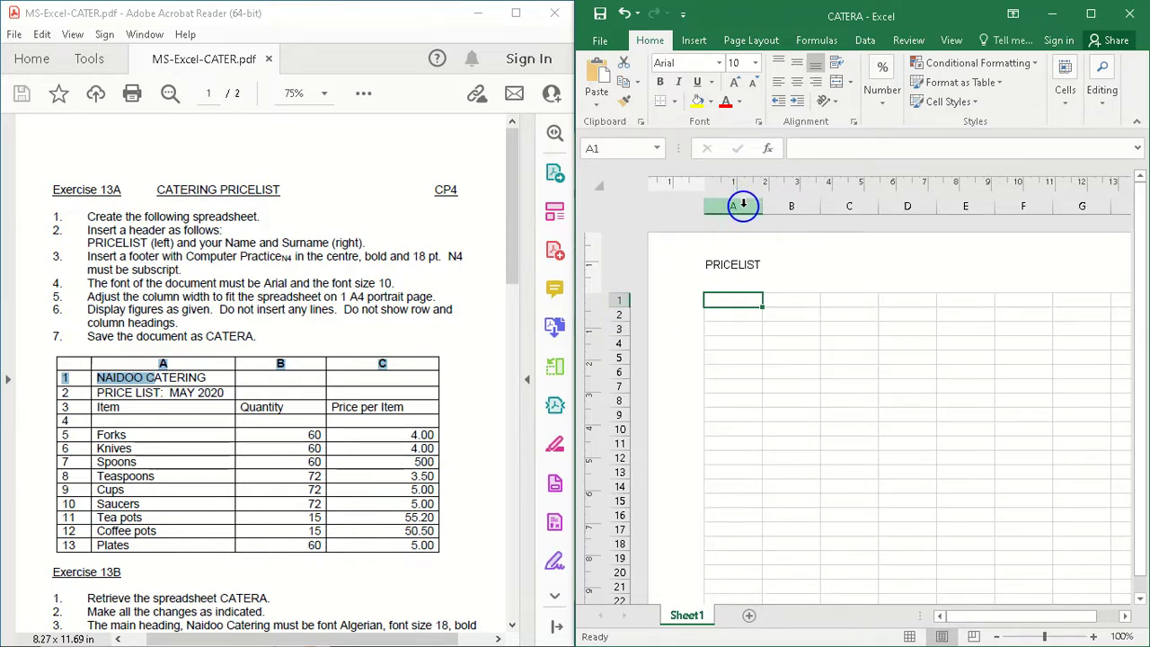
click(747, 293)
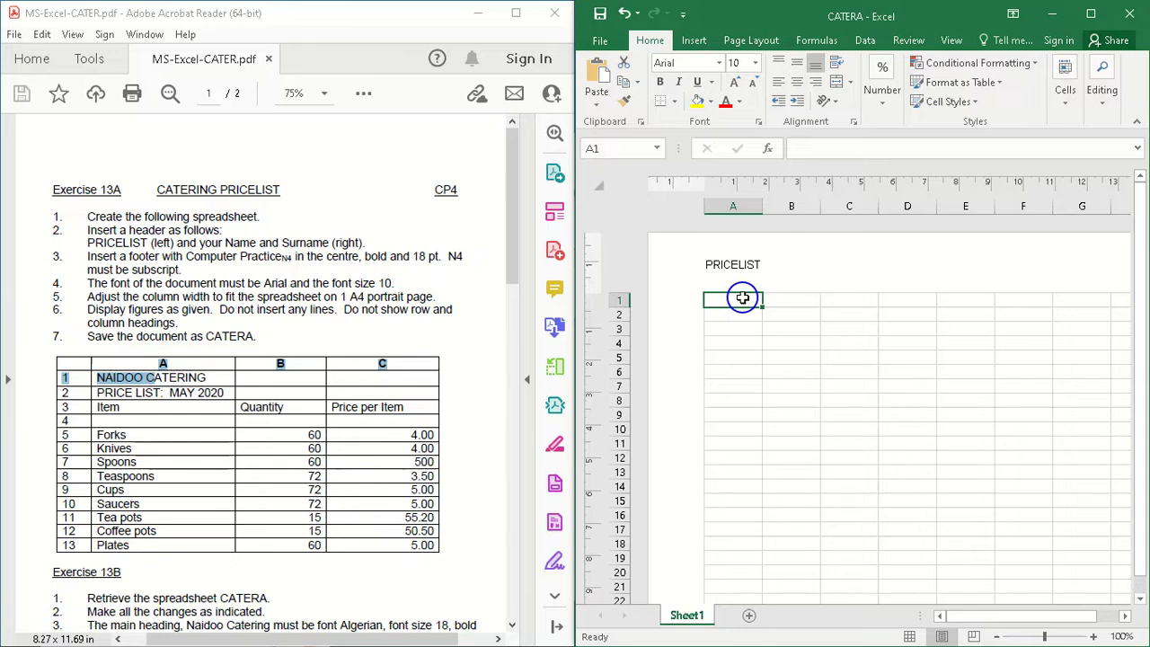
text(NAI)
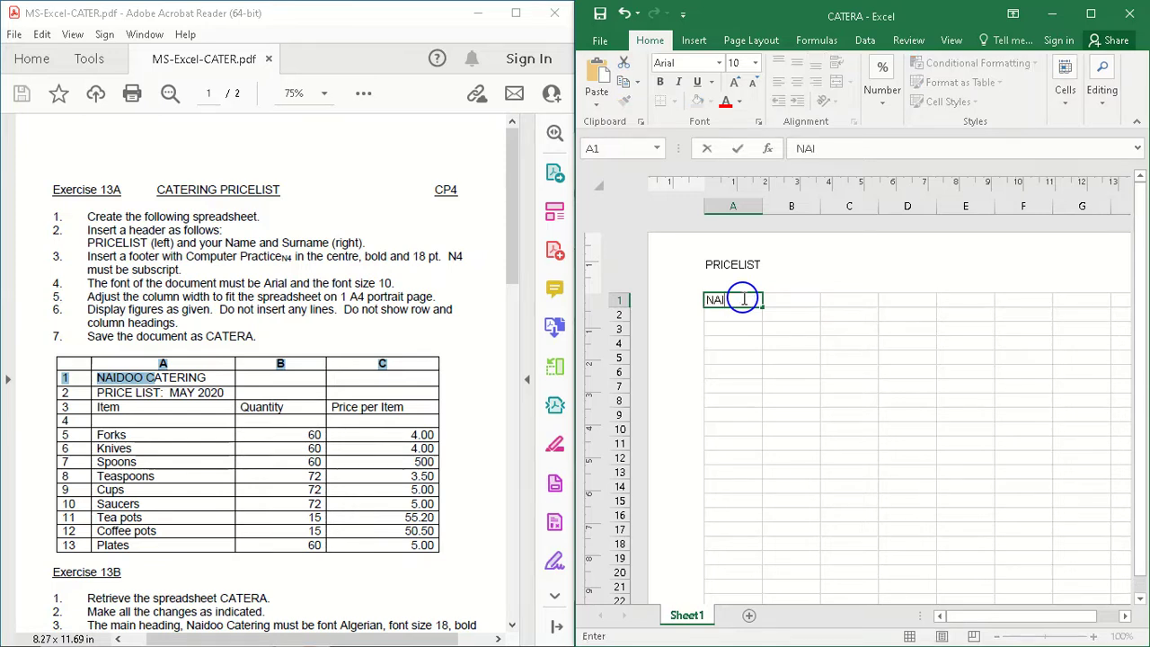
text(DOO CATERING)
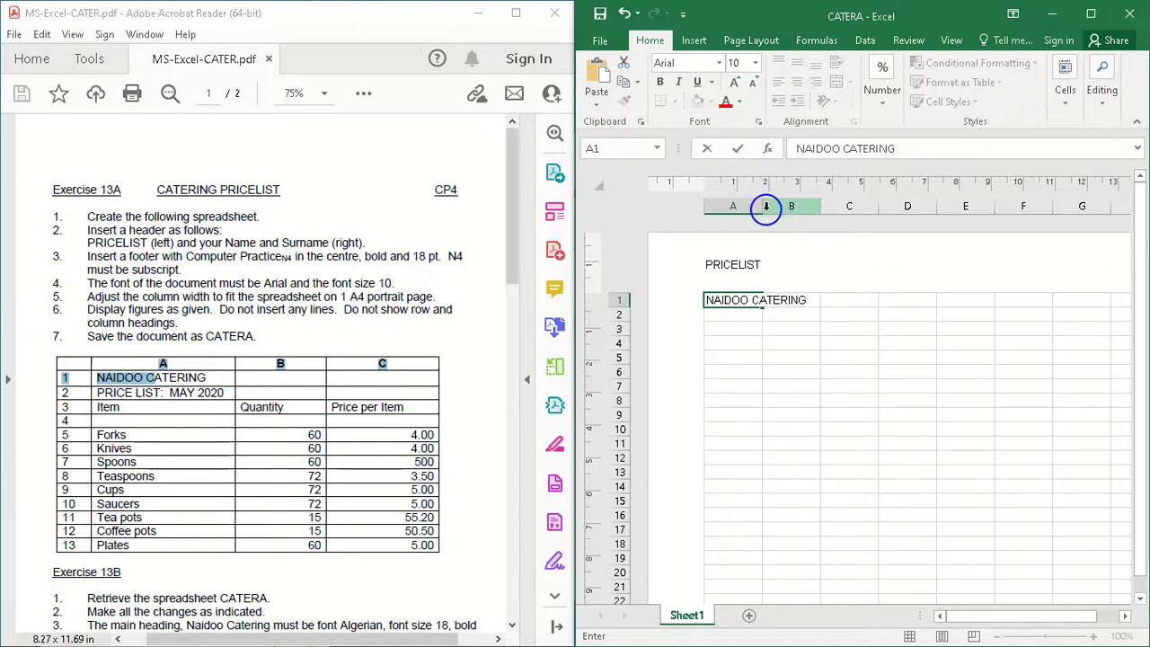
click(755, 329)
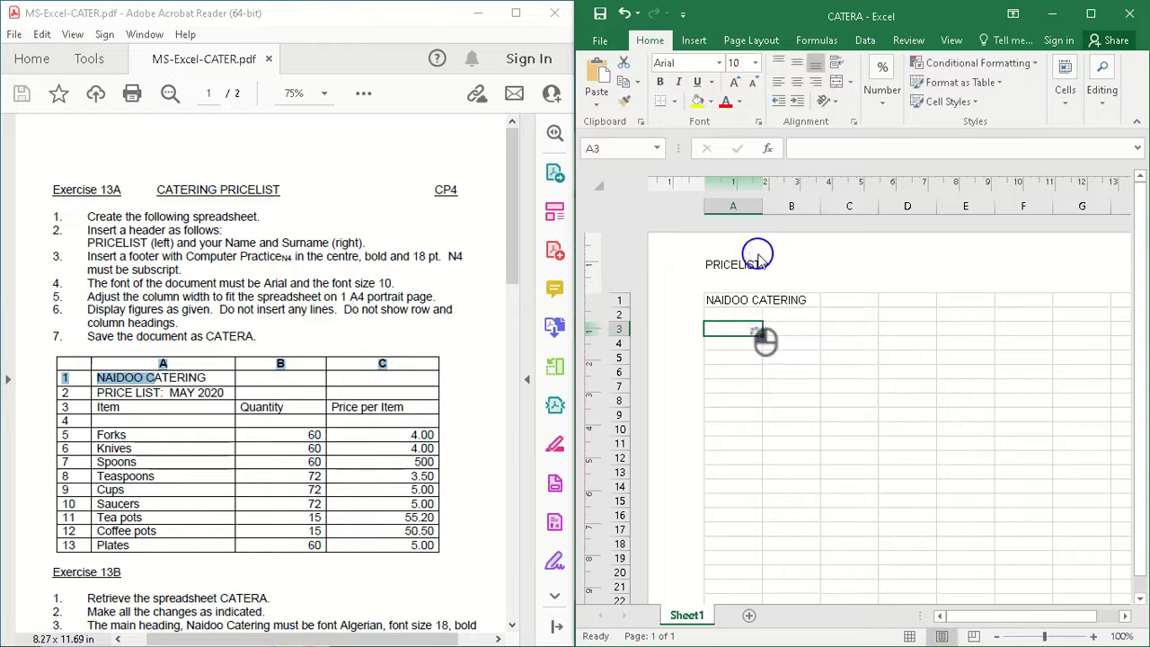
double_click(761, 208)
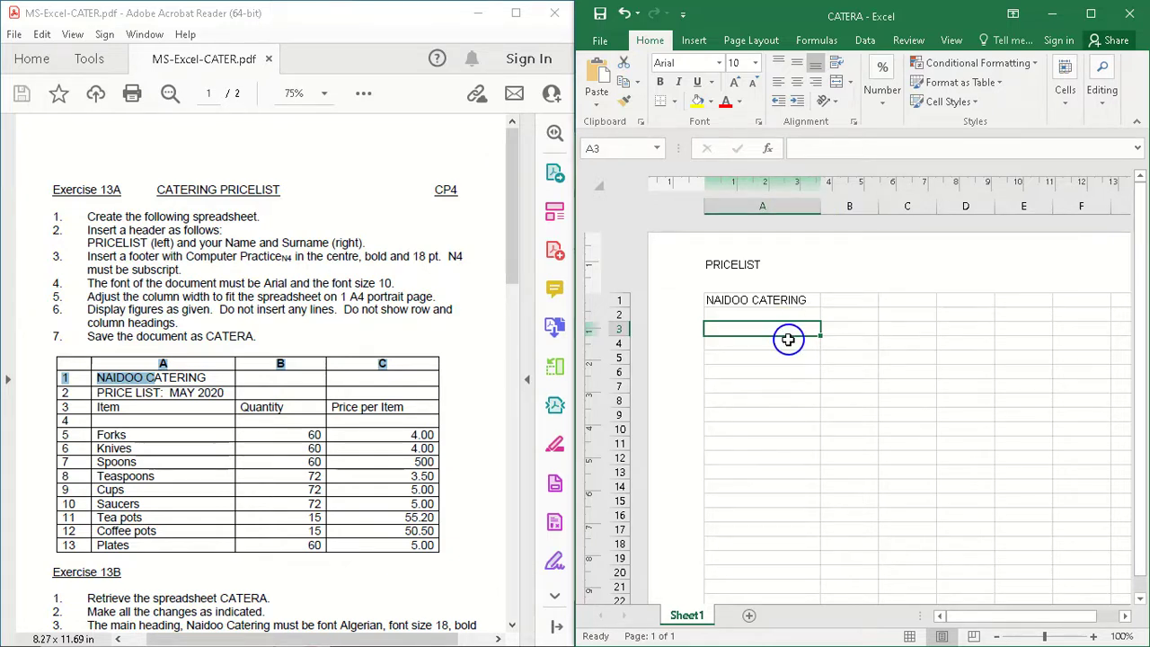
Step: Enter PRICE LIST: MAY 2020 in cell A2 and autofit column A to the longer text
click(768, 302)
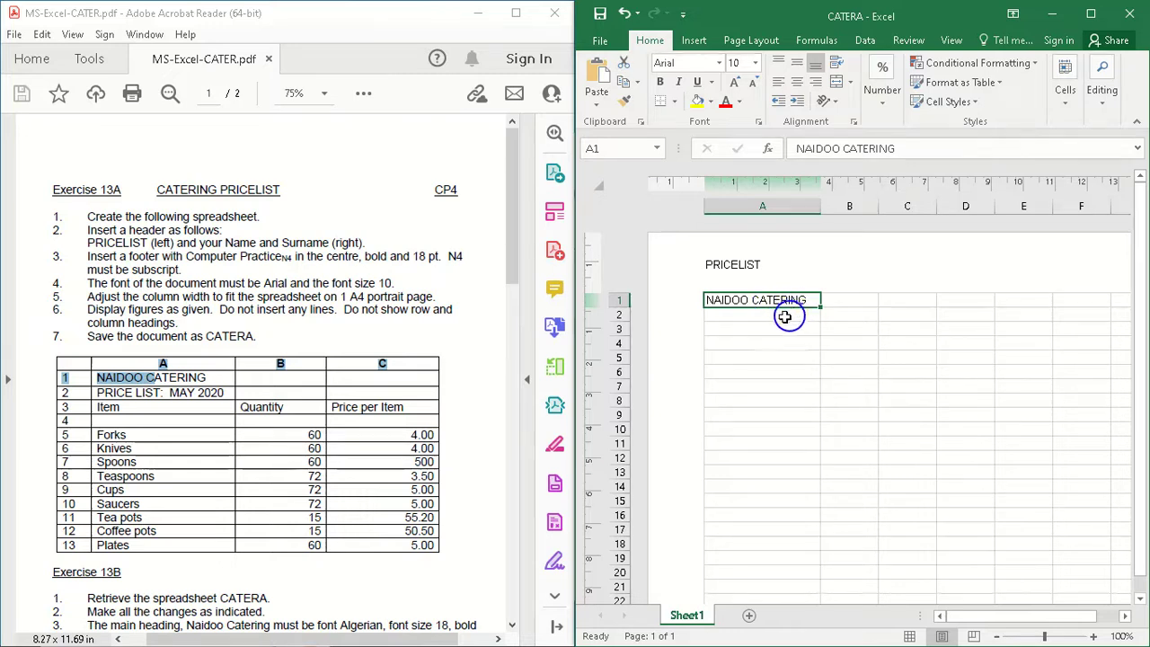
click(774, 319)
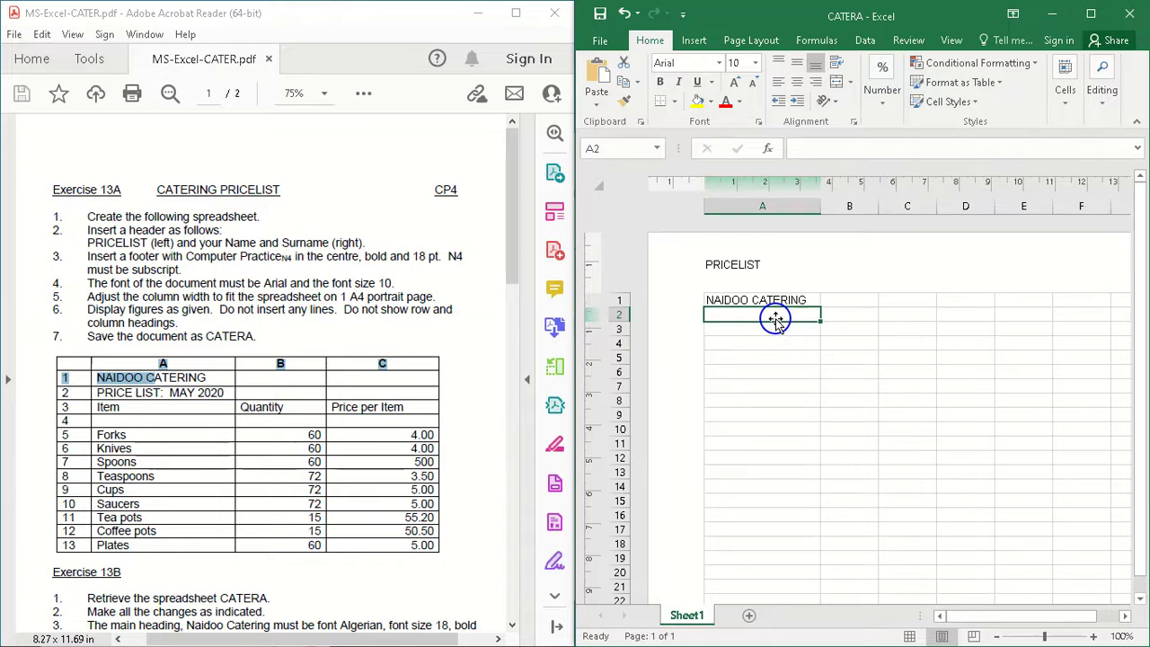
text(PRICE )
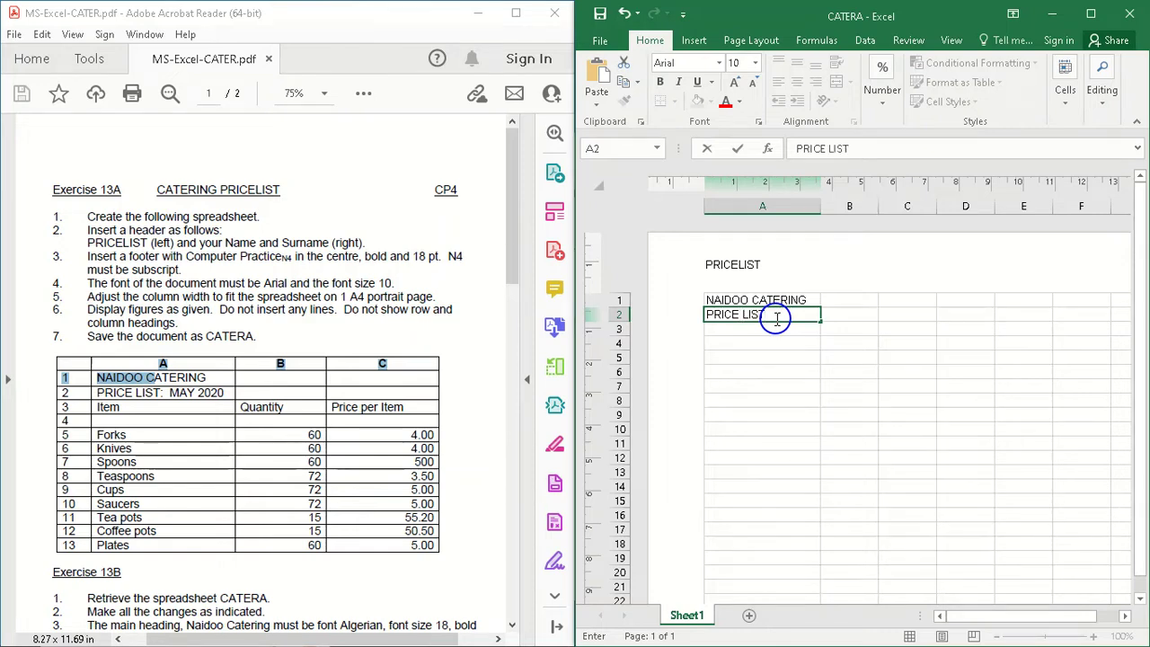
text(LIST: MAY 2020)
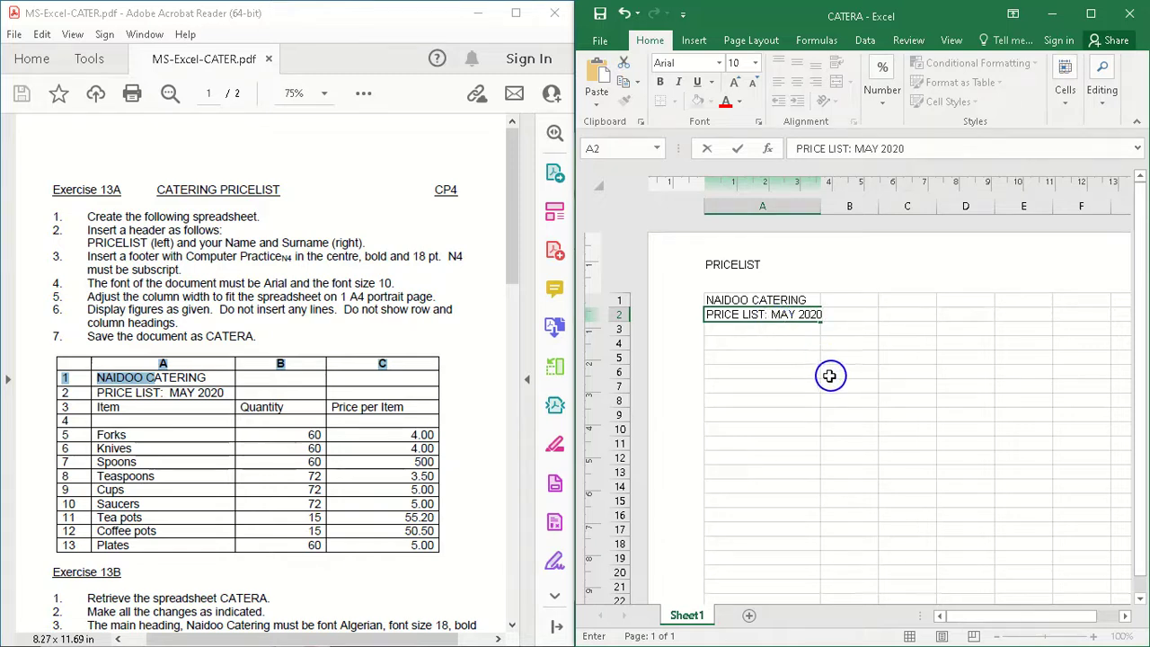
click(798, 354)
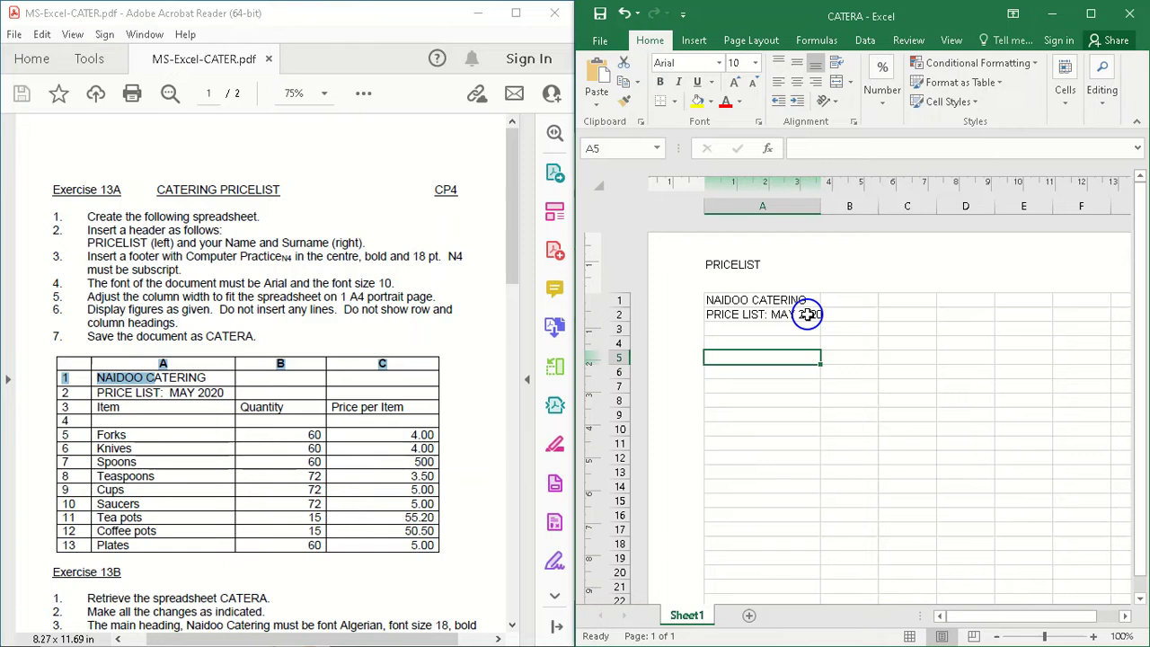
double_click(820, 208)
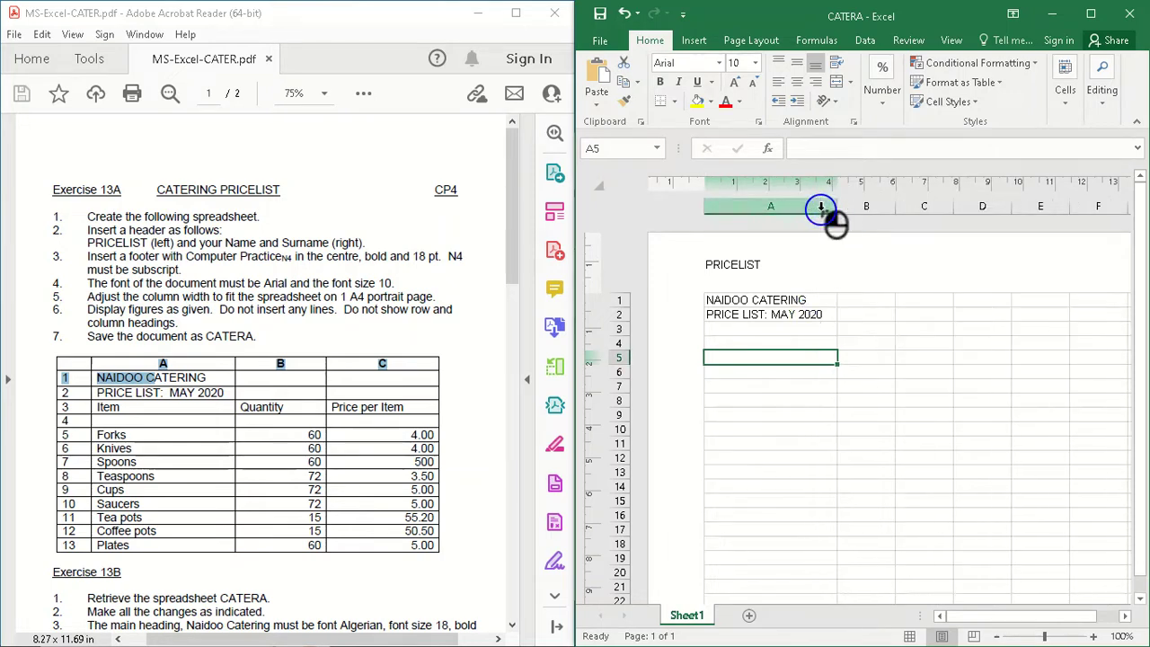
Step: Enter the column headings Item, Quantity and Price per iItem in cells A3, B3 and C3
click(737, 330)
text(I)
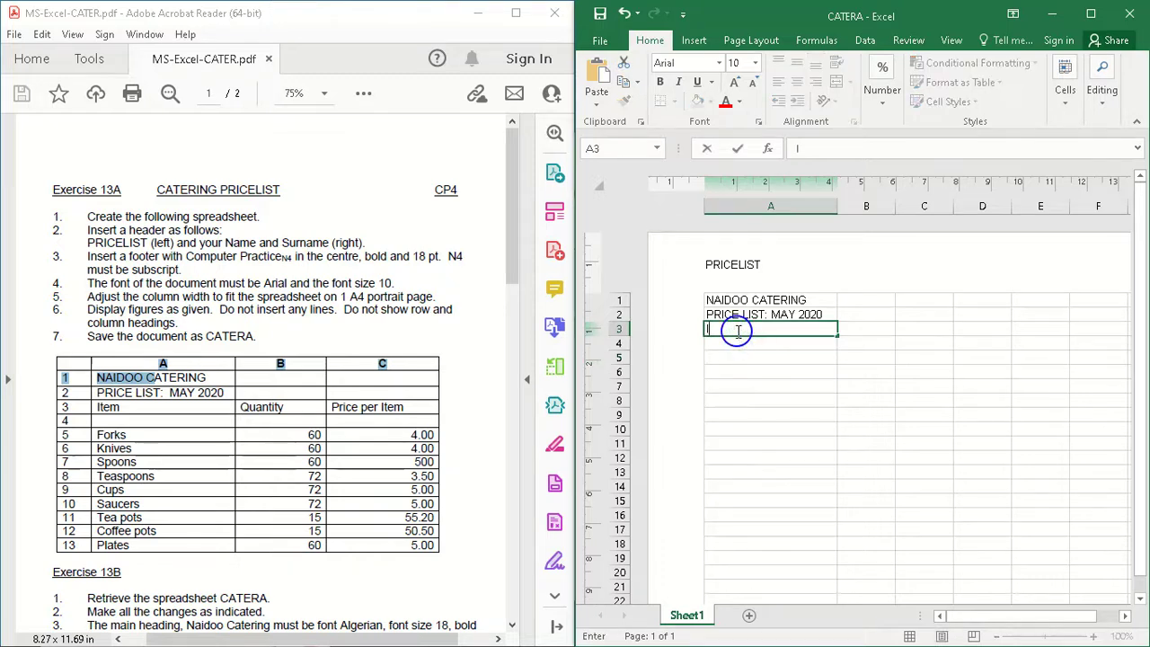
text(I)
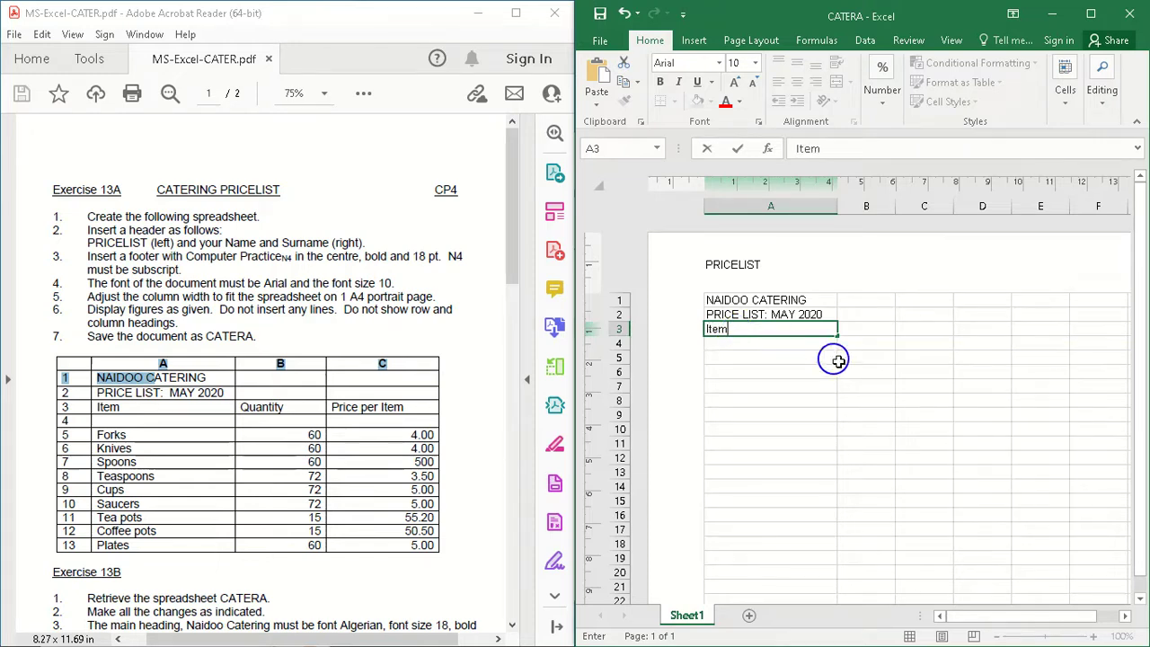
click(870, 333)
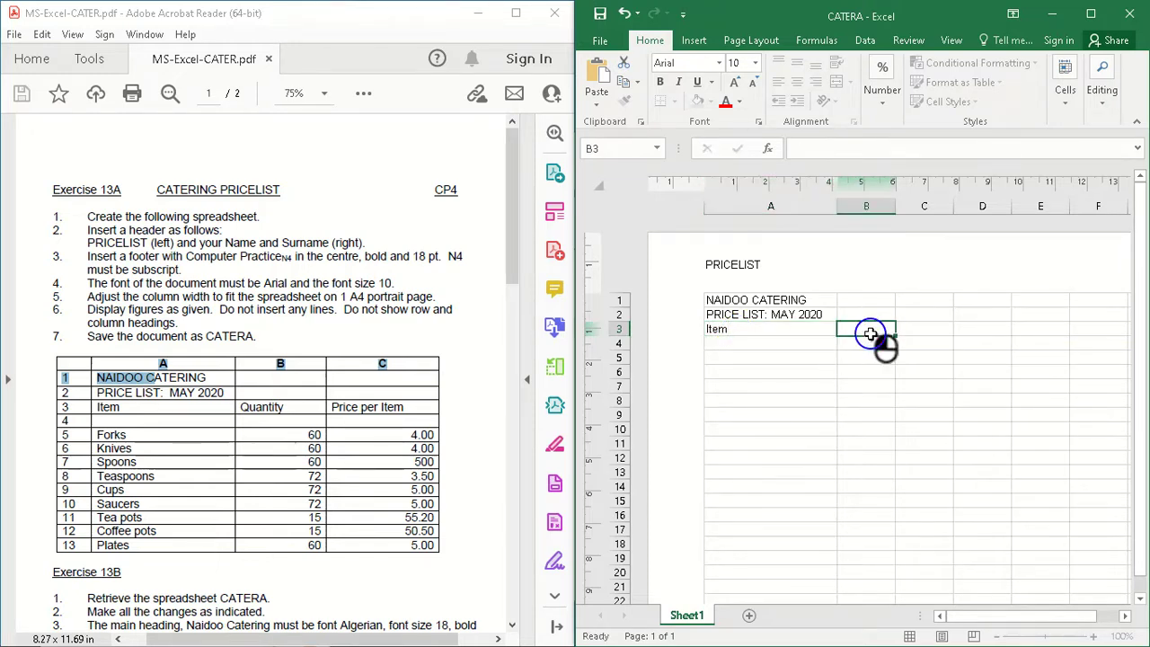
text(Q)
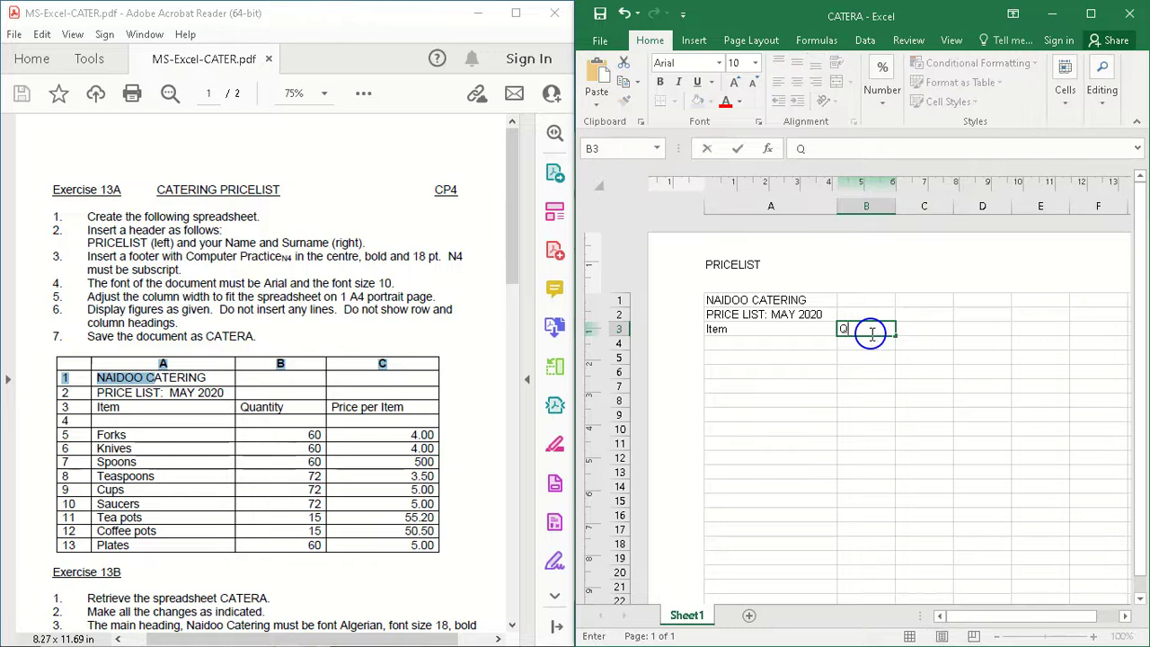
text(uantity)
key(Tab)
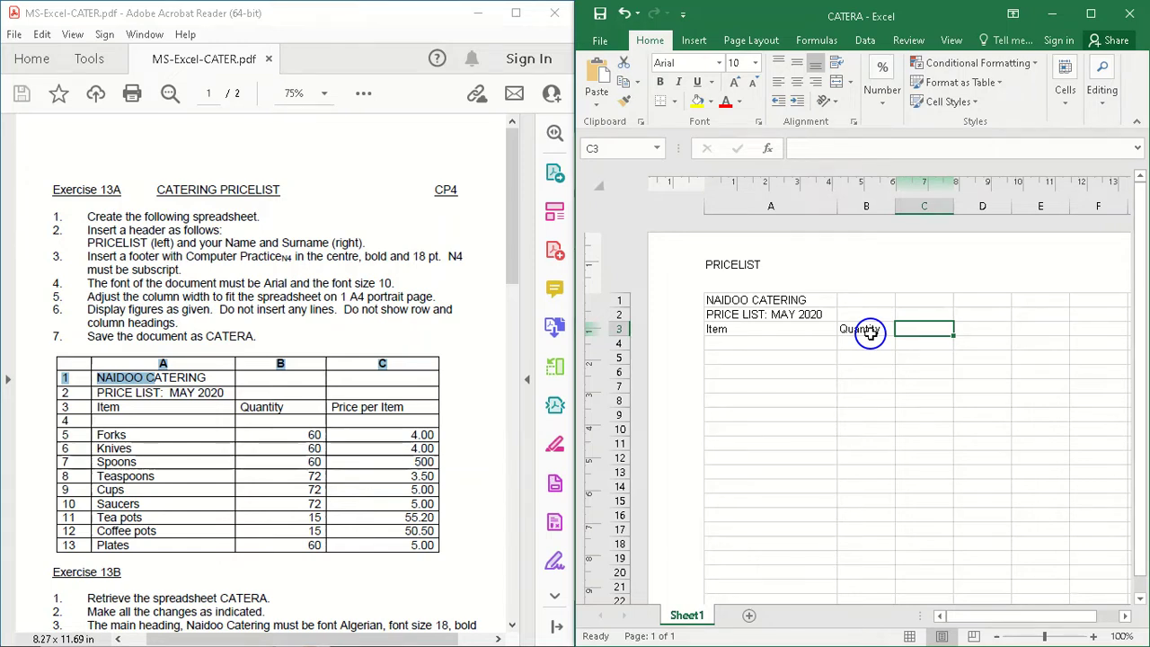
text(Pric)
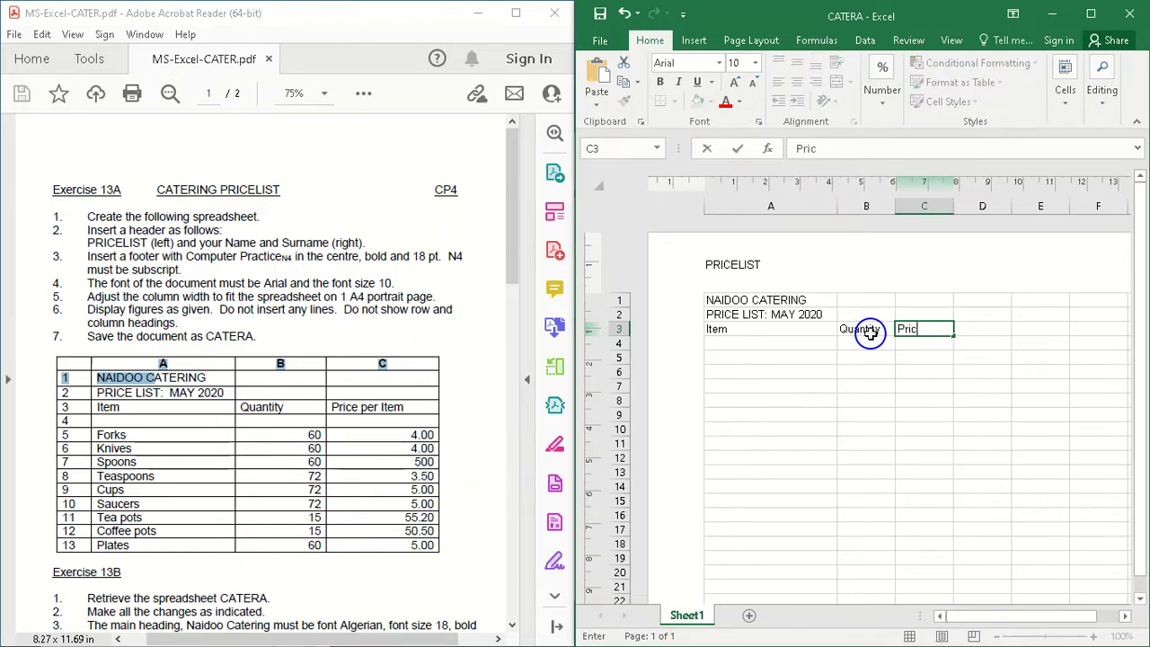
text(e per ite)
text(em)
key(Left)
key(Left)
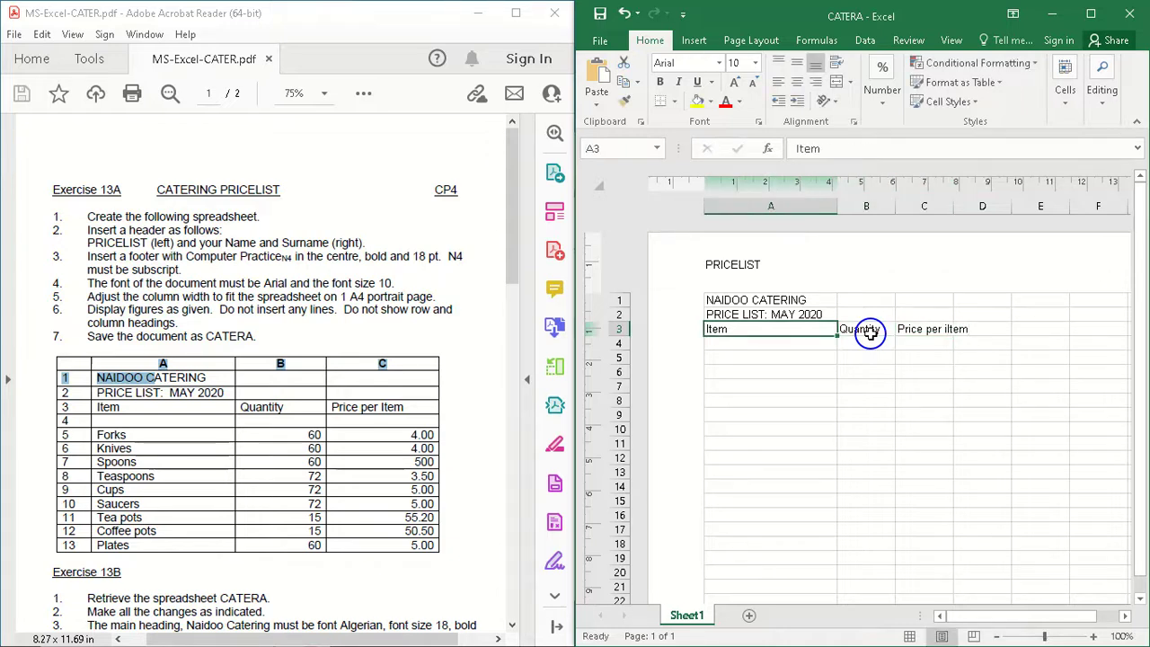
Step: Correct the heading in cell C3 to read Price per Item
click(947, 332)
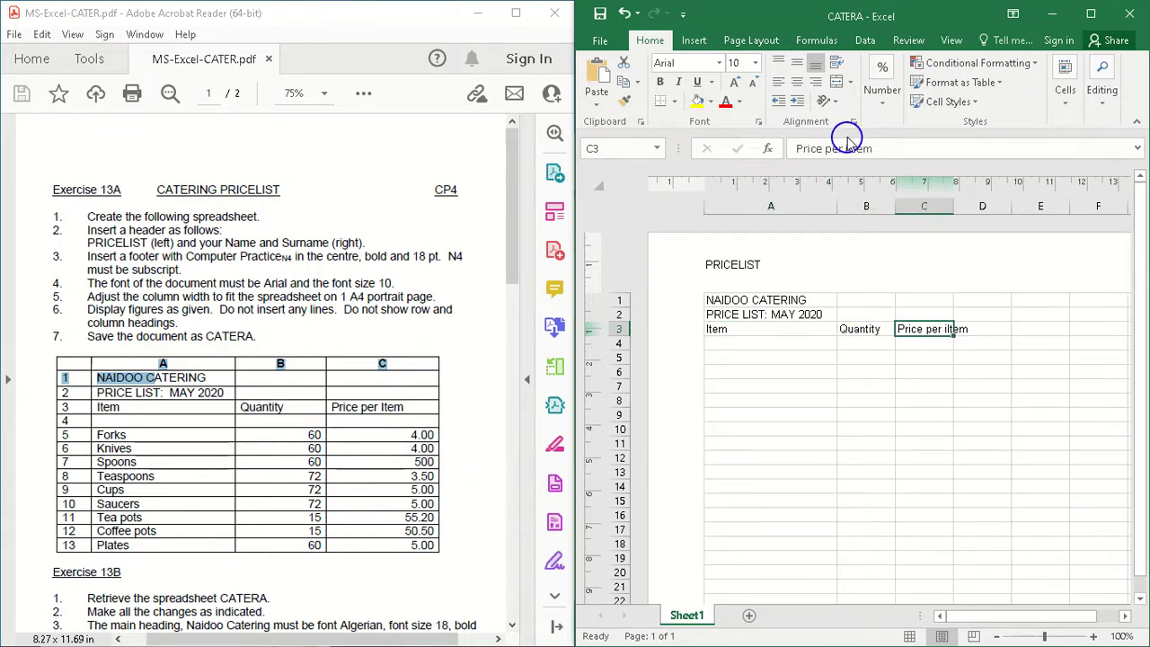
click(852, 150)
key(BackSpace)
text(I)
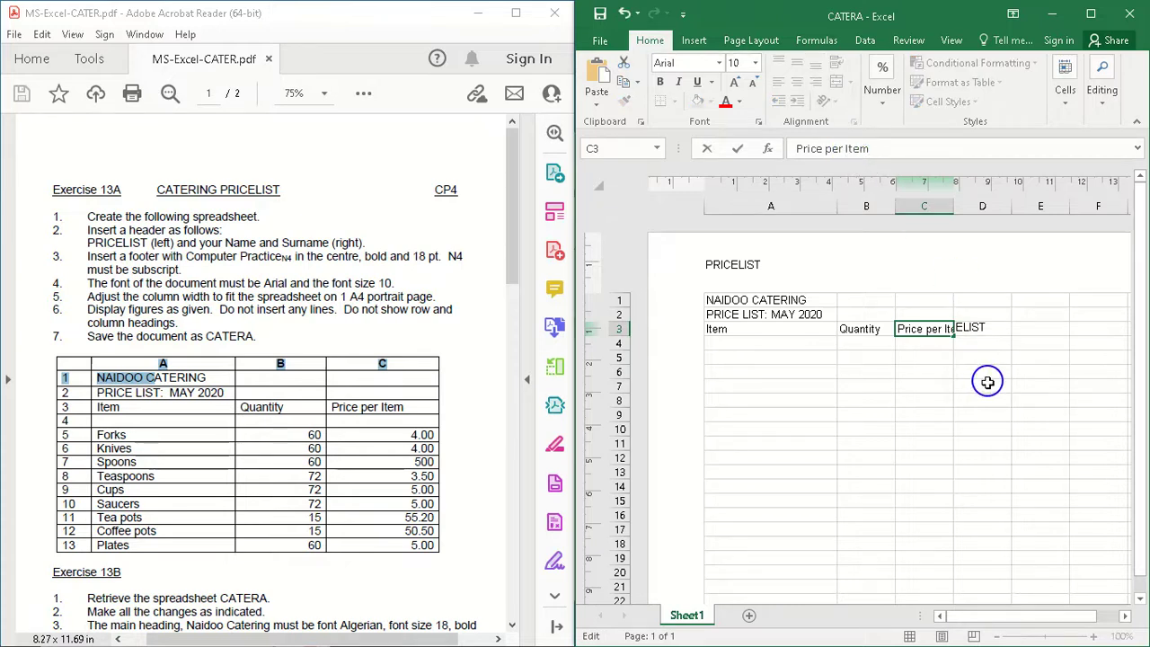
click(928, 386)
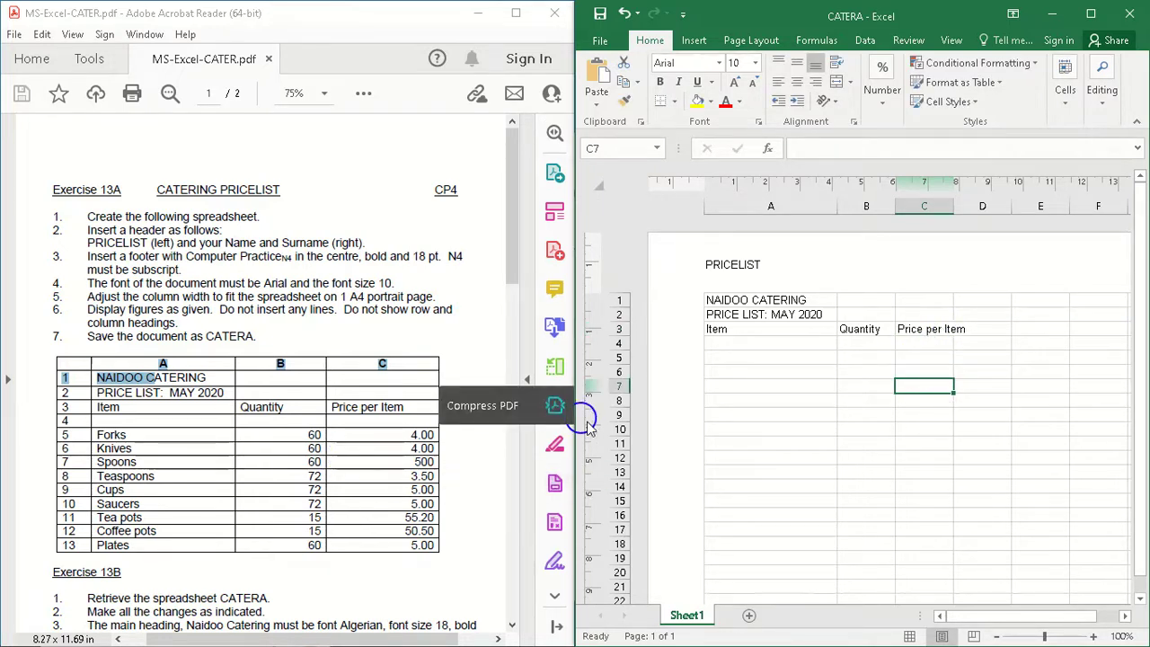
Step: Enter the item names Forks in cell A5 and Knives in cell A6
click(739, 359)
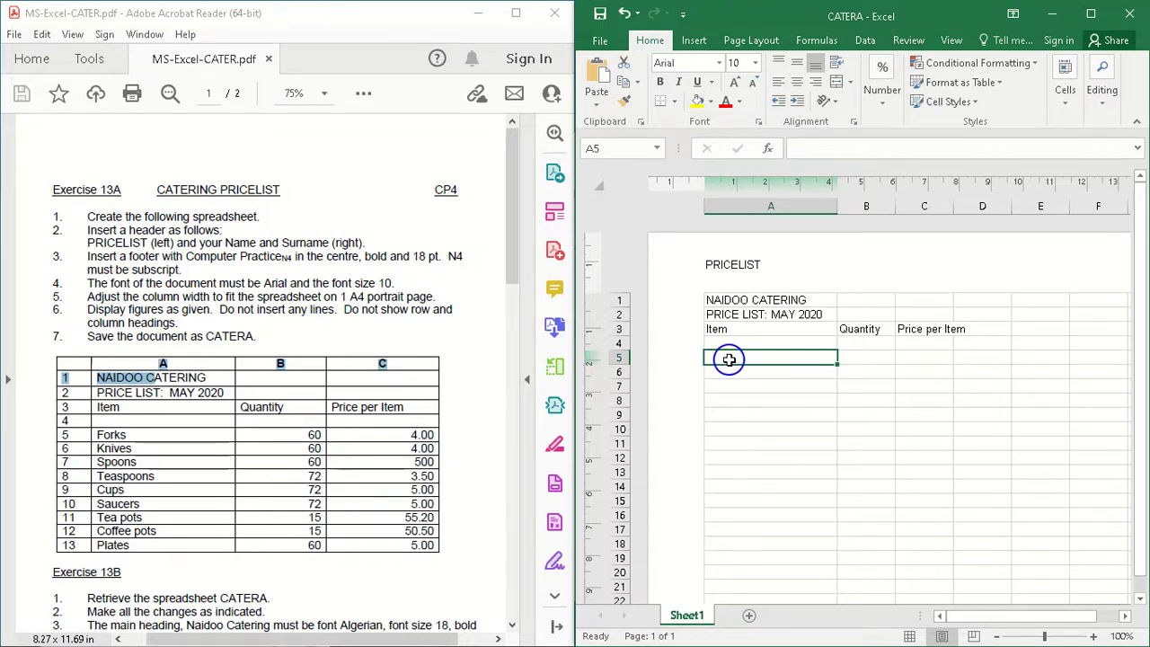
text(Forks)
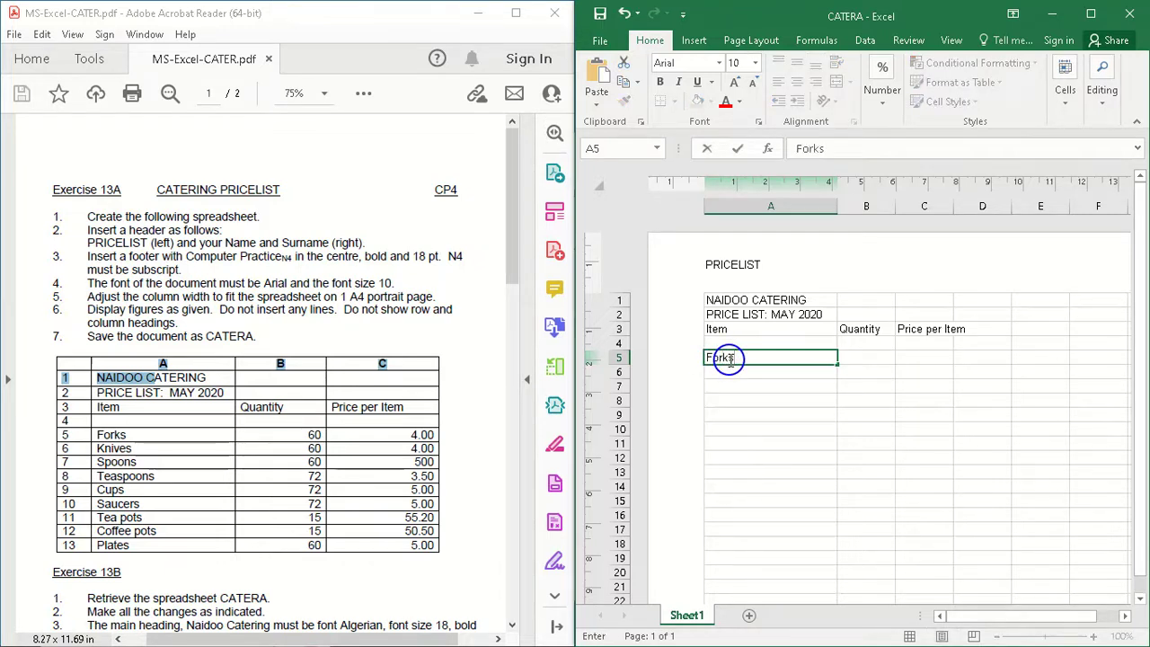
key(Return)
text(K)
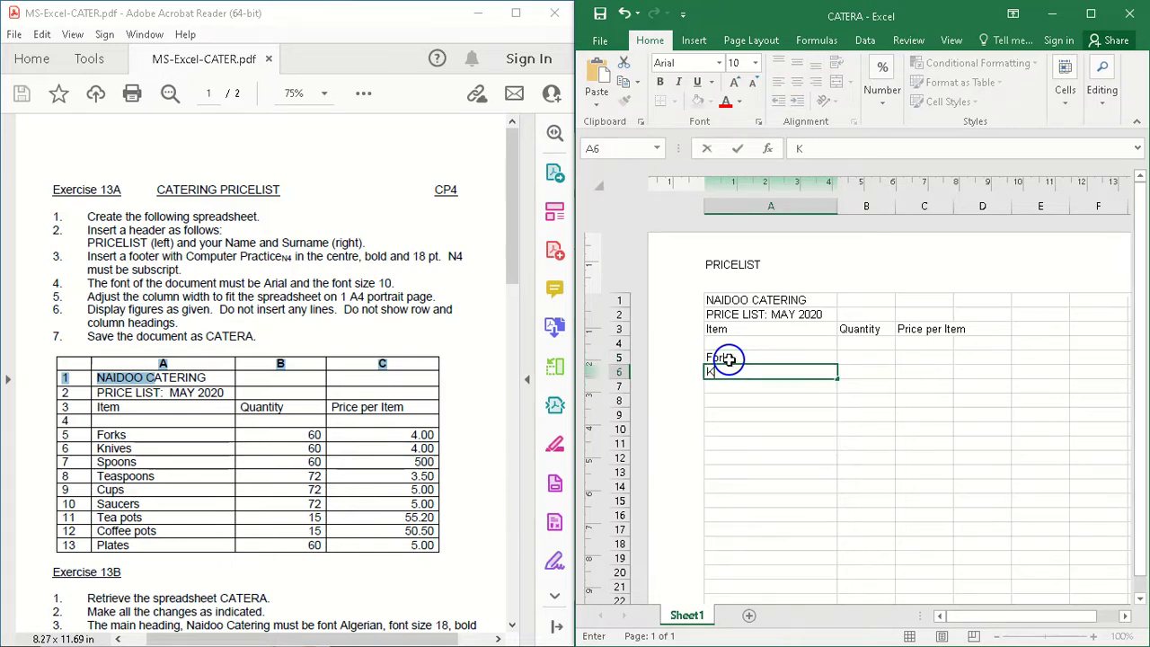
text(nives)
key(Return)
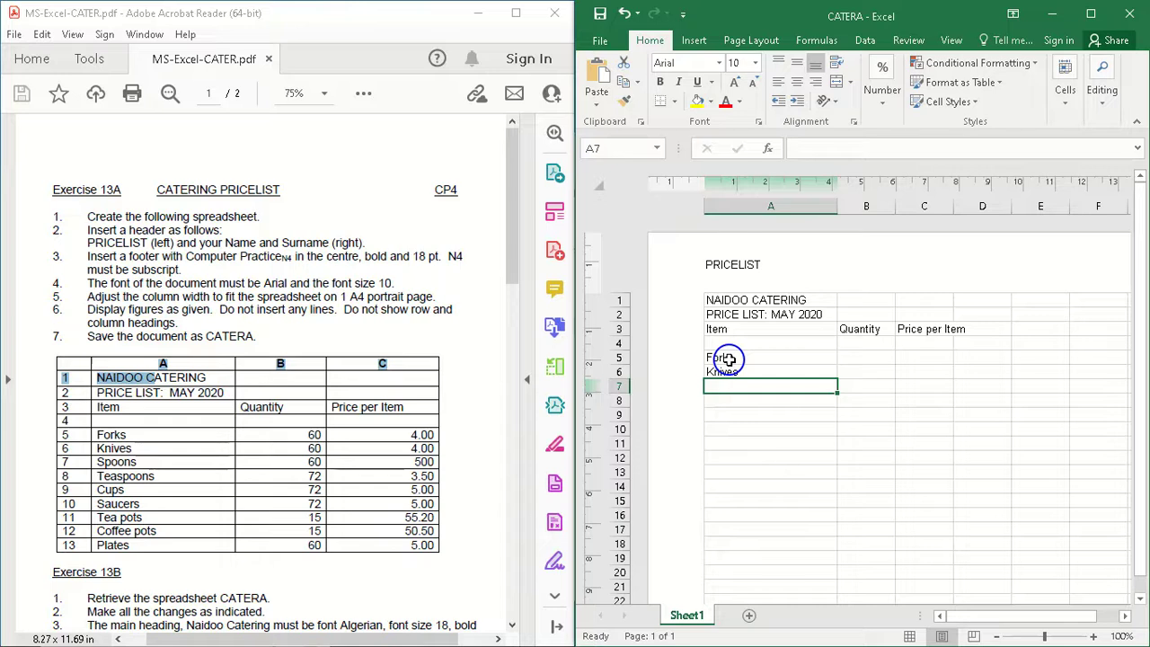
Step: Enter the item names Sppons in cell A7 and Teaspoons in cell A8
text(S)
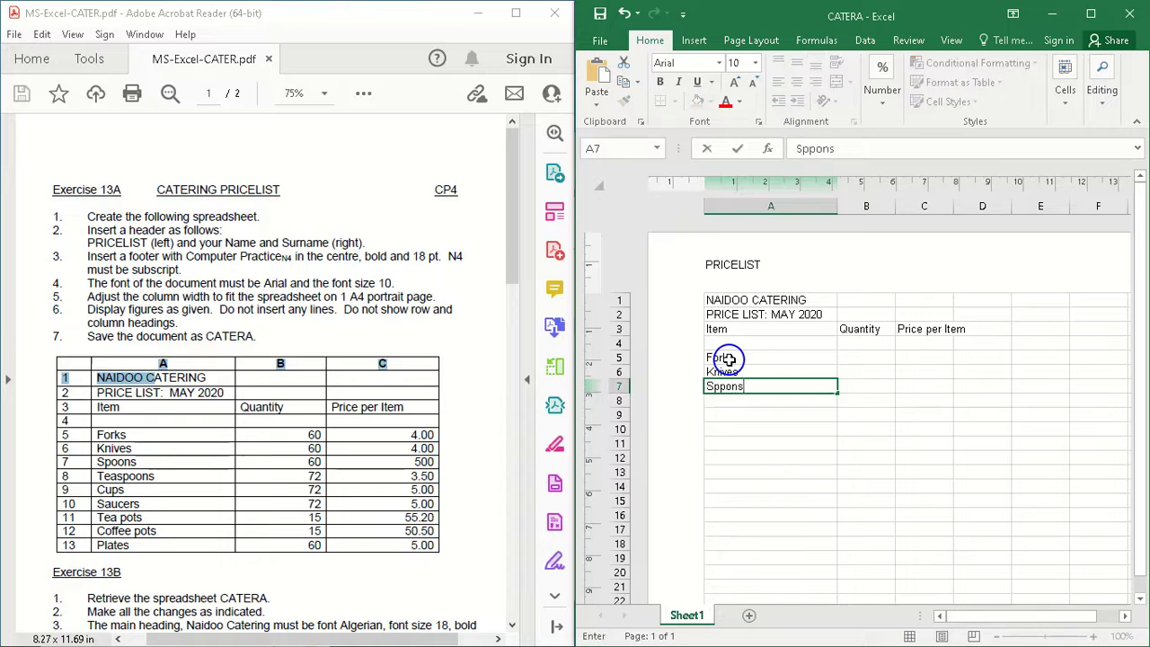
text(ppons)
key(Return)
text(Teas)
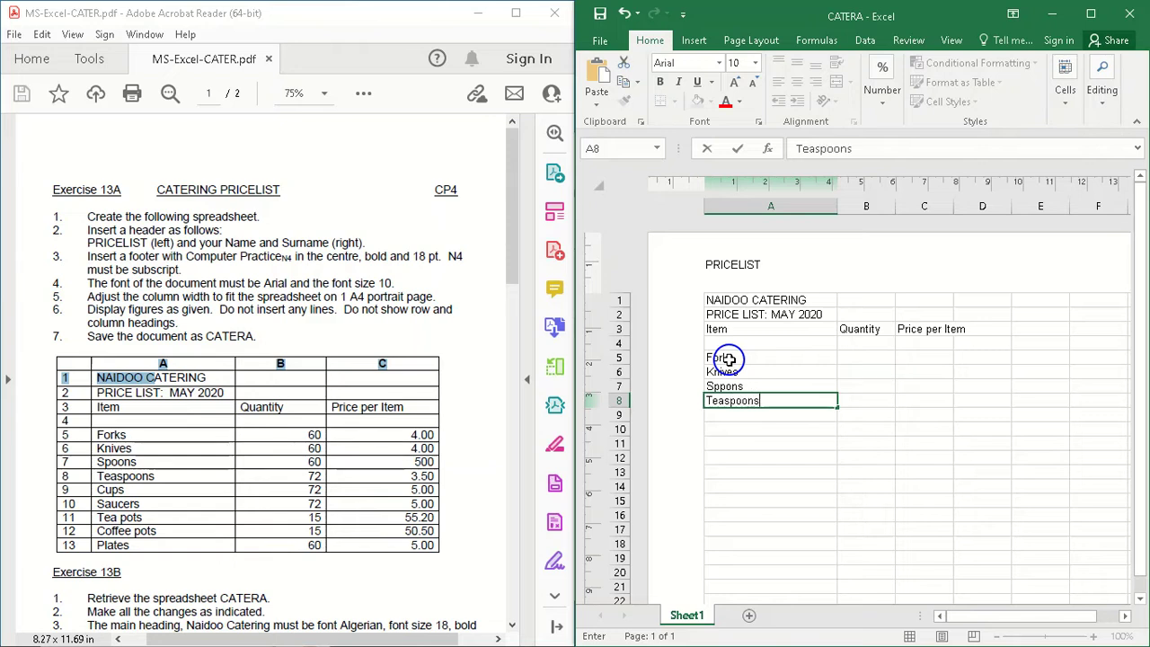
key(Return)
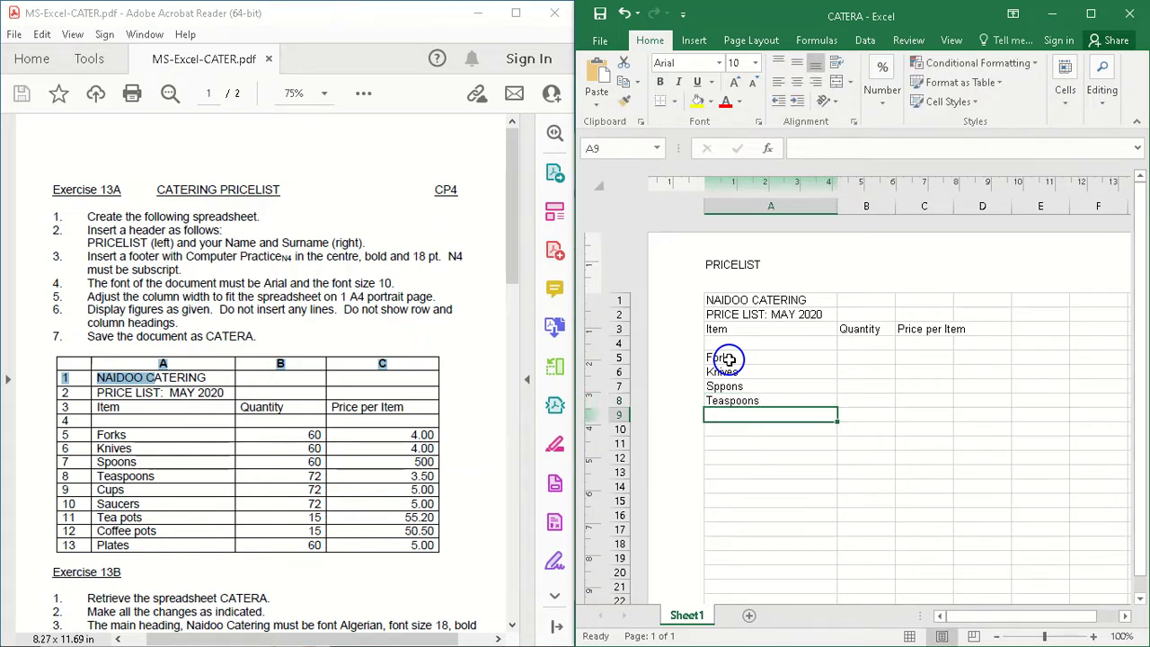
Step: Enter the item names Cups in cell A9 and Sarcers in cell A10
text(Cups)
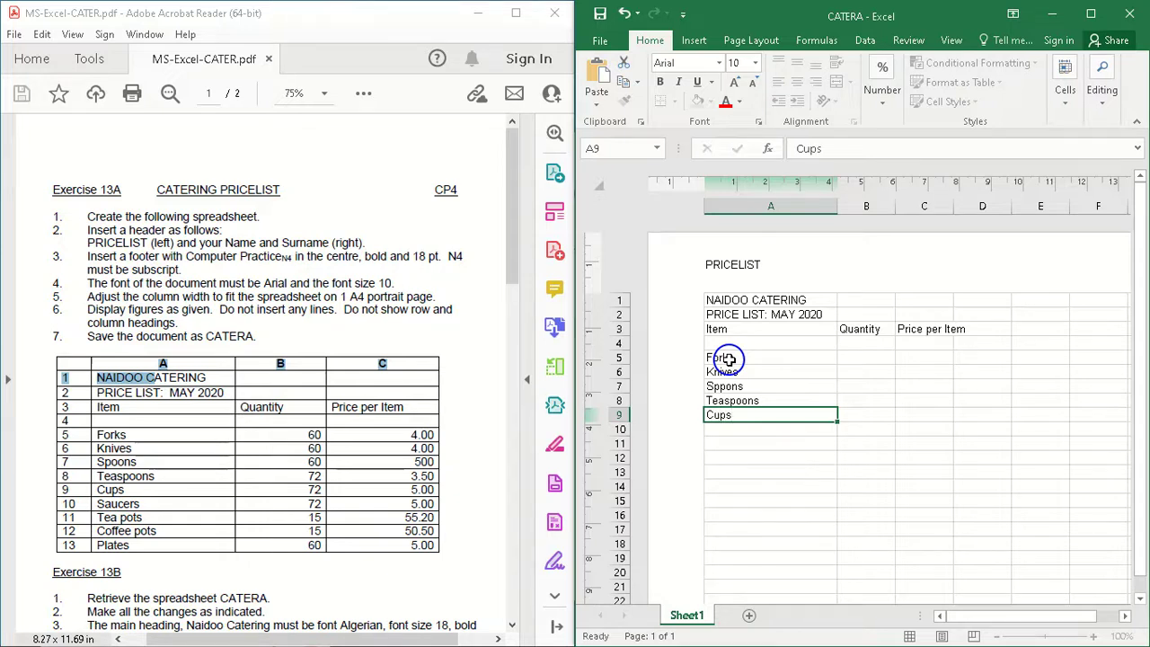
key(Return)
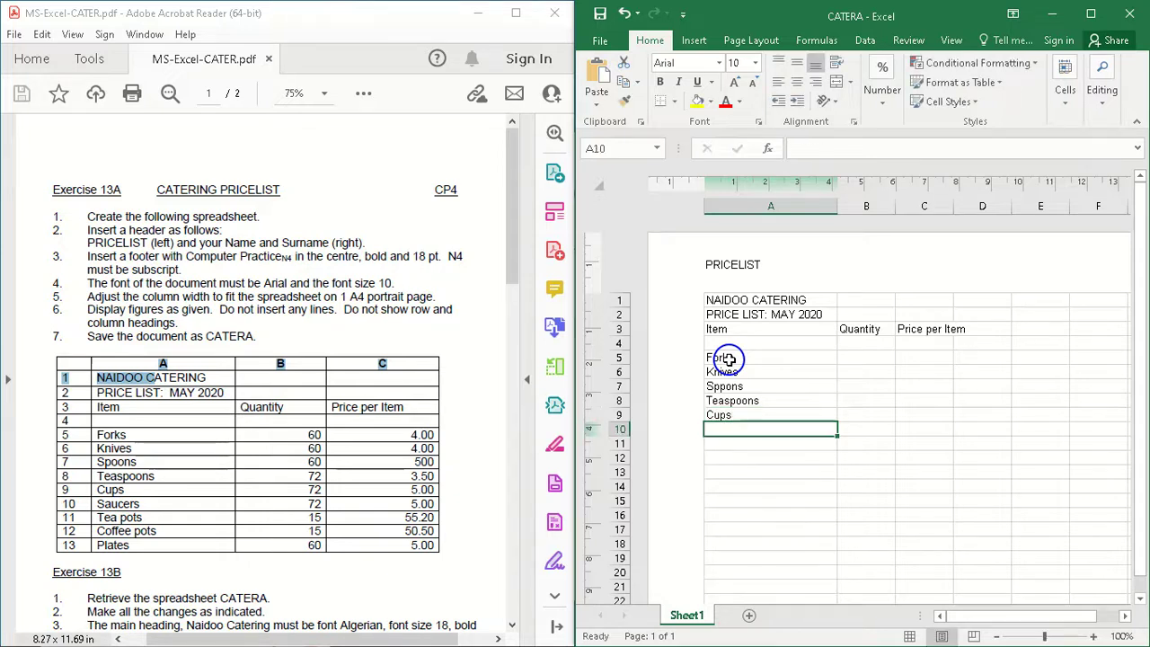
text(Su)
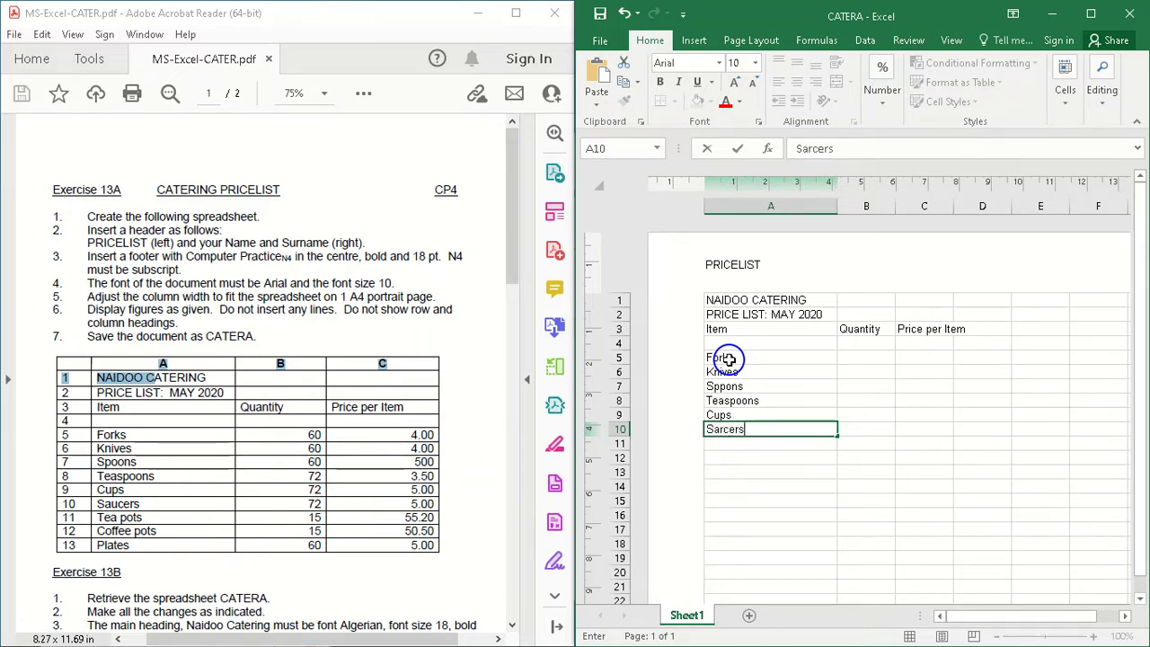
text(rcers)
key(Return)
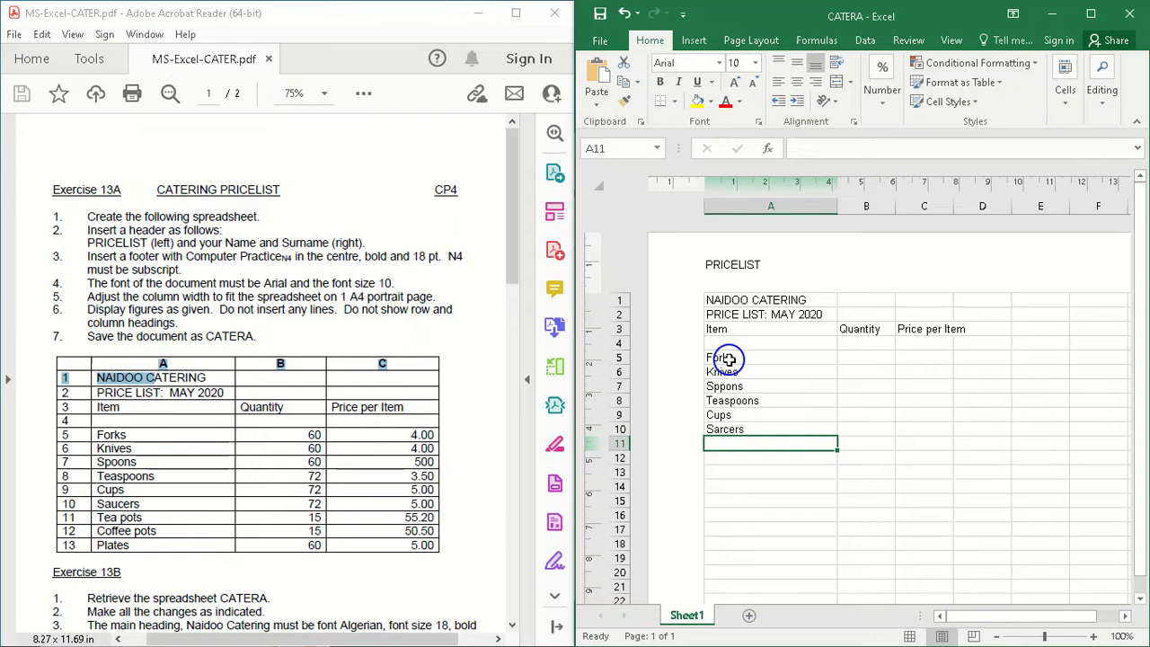
Step: Enter the item name Tea pots in cell A11, replacing the autocompleted suggestion and capitalising the first letter
text(teaspoons)
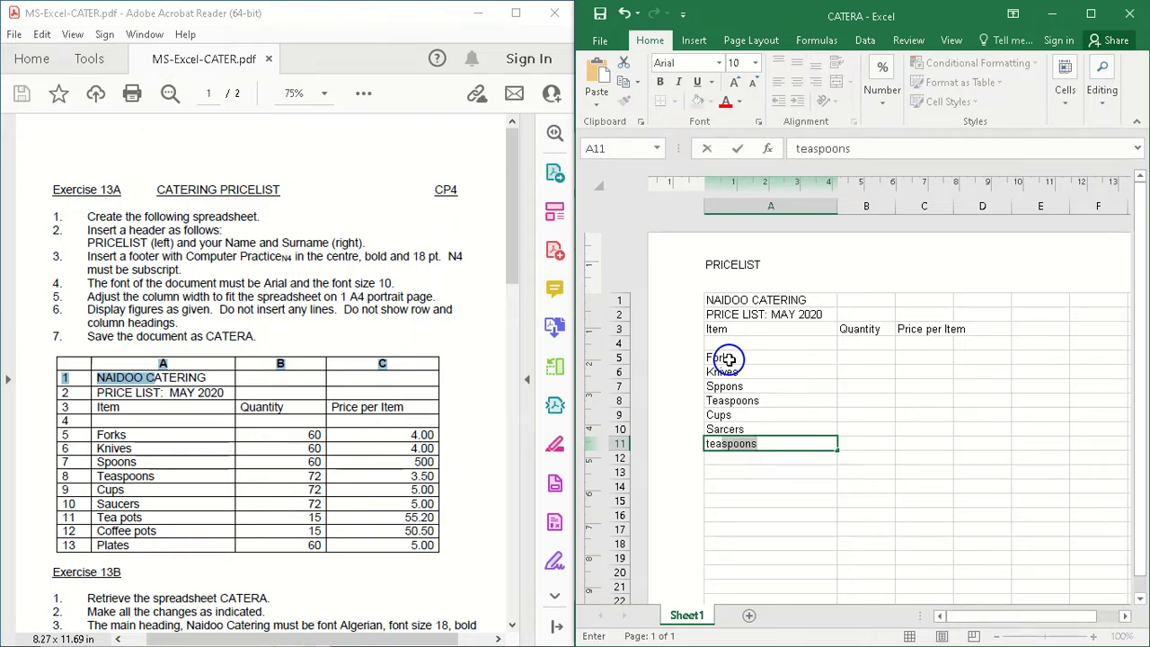
key(BackSpace)
key(BackSpace)
key(BackSpace)
key(BackSpace)
key(BackSpace)
key(BackSpace)
text(pot)
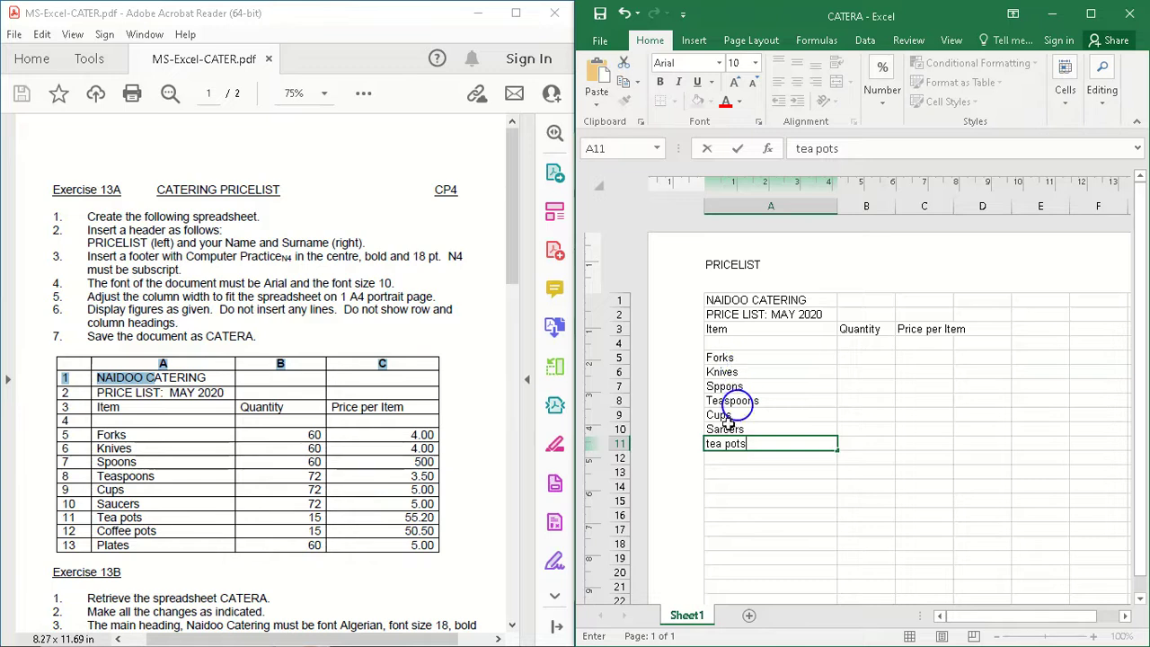
click(709, 445)
key(BackSpace)
text(T)
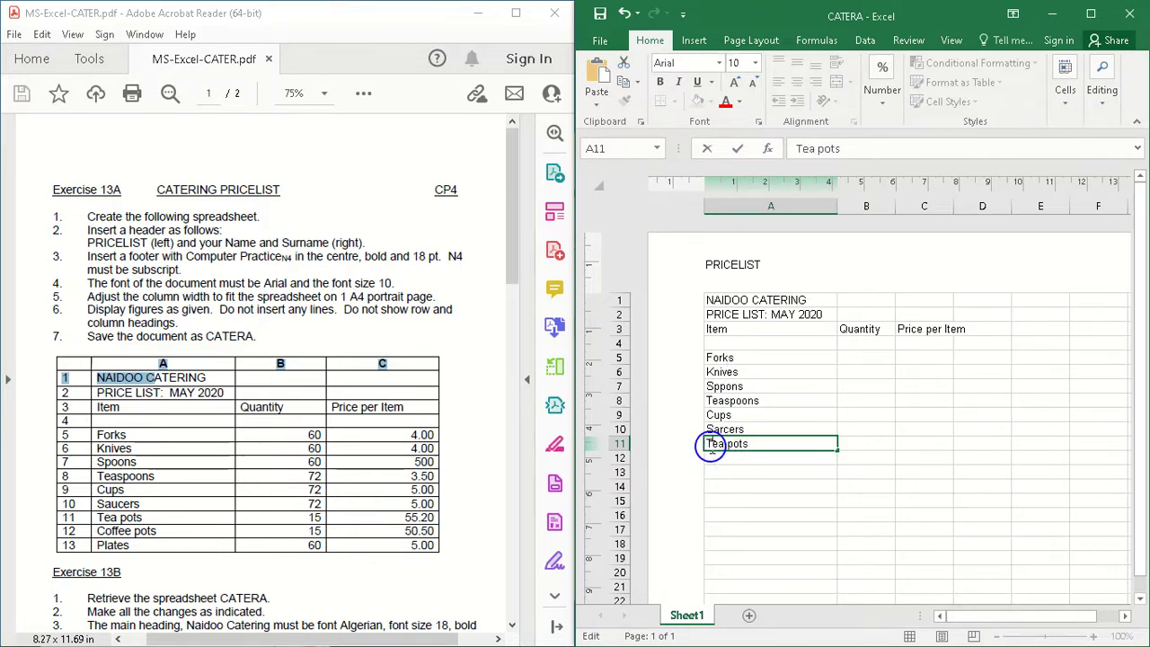
click(763, 460)
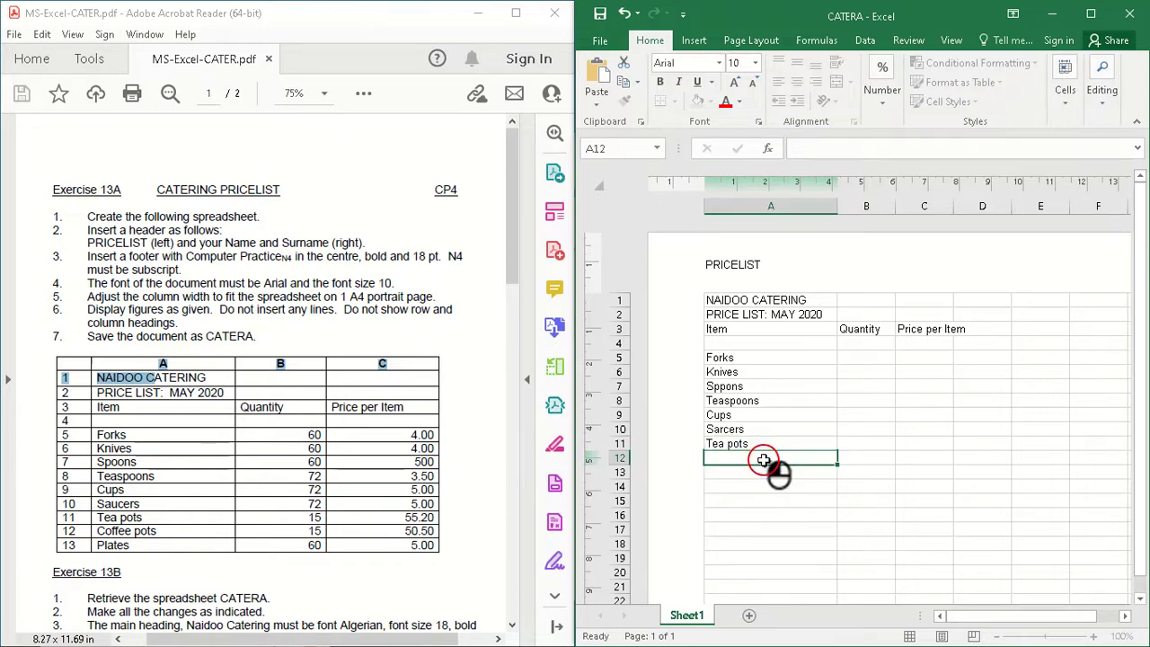
Step: Enter the item names Cofee pots in cell A12 and Plates in cell A13
text(Cofee pots)
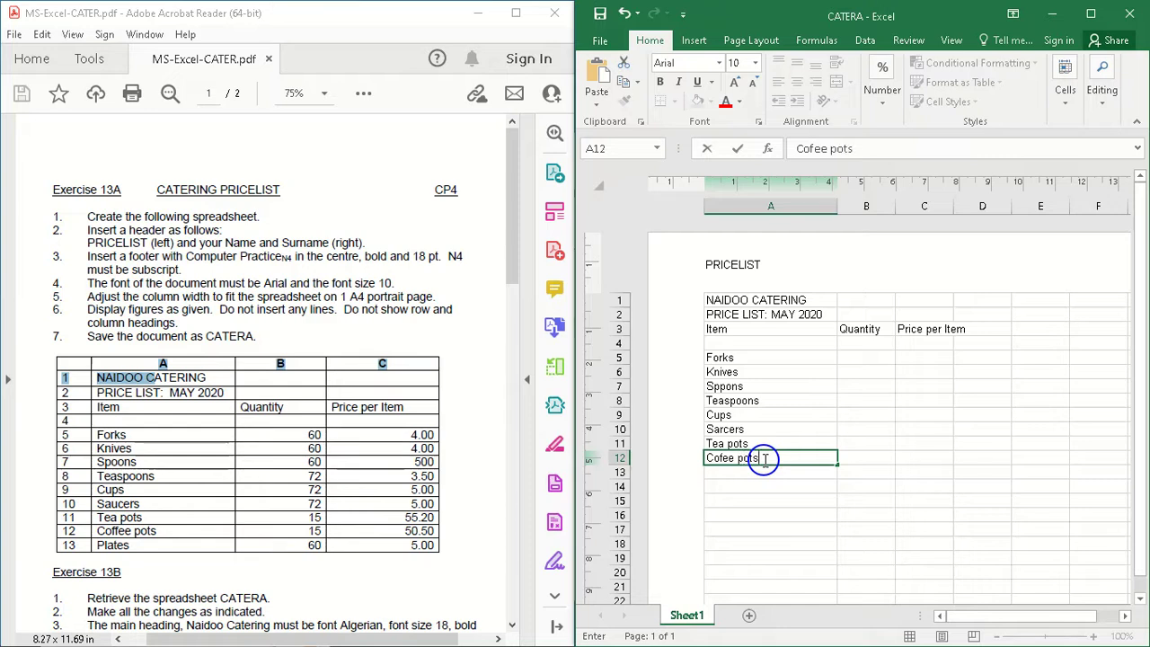
key(Return)
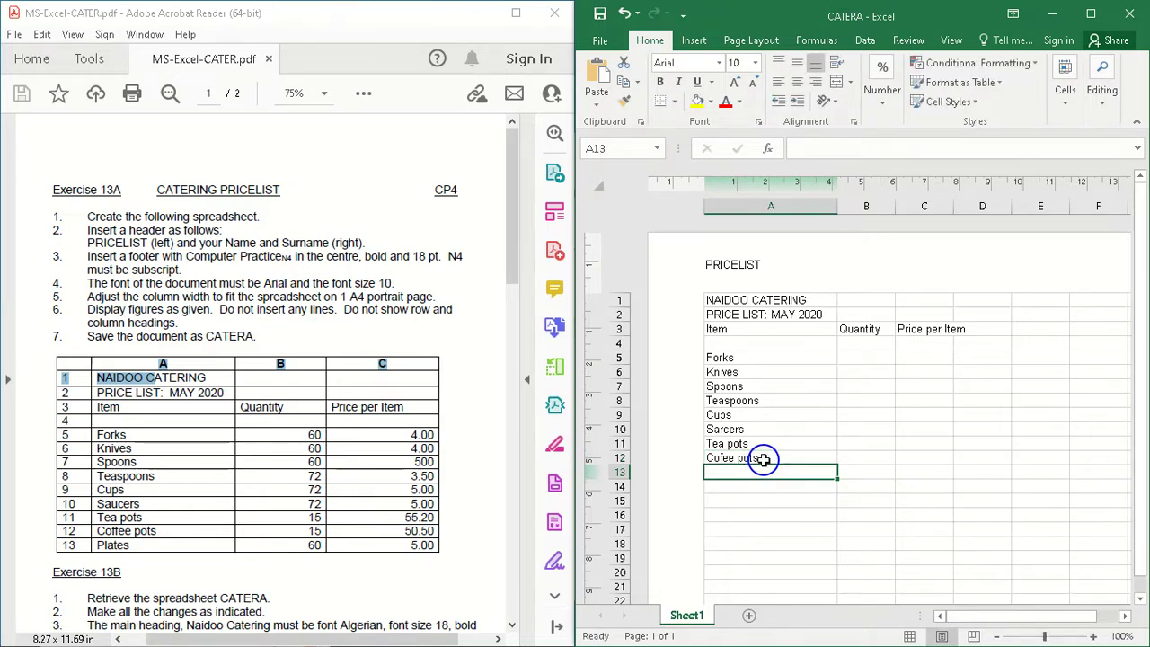
text(Plates)
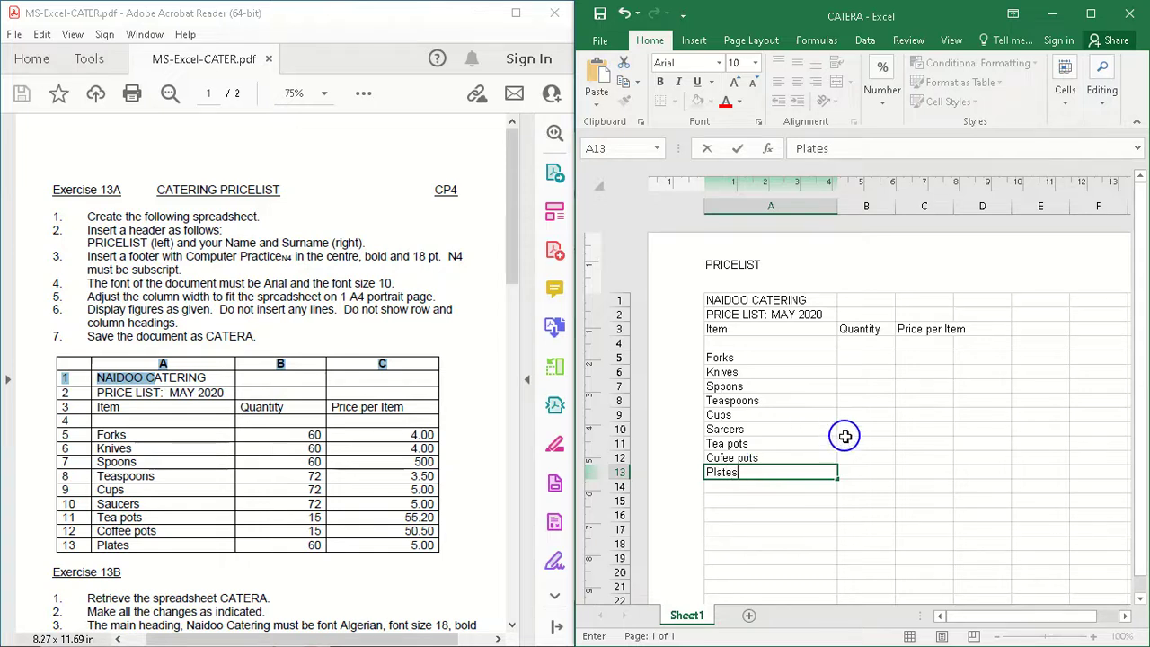
Step: Enter the quantity 60 in cell B5 and fill it down to cell B7
click(864, 359)
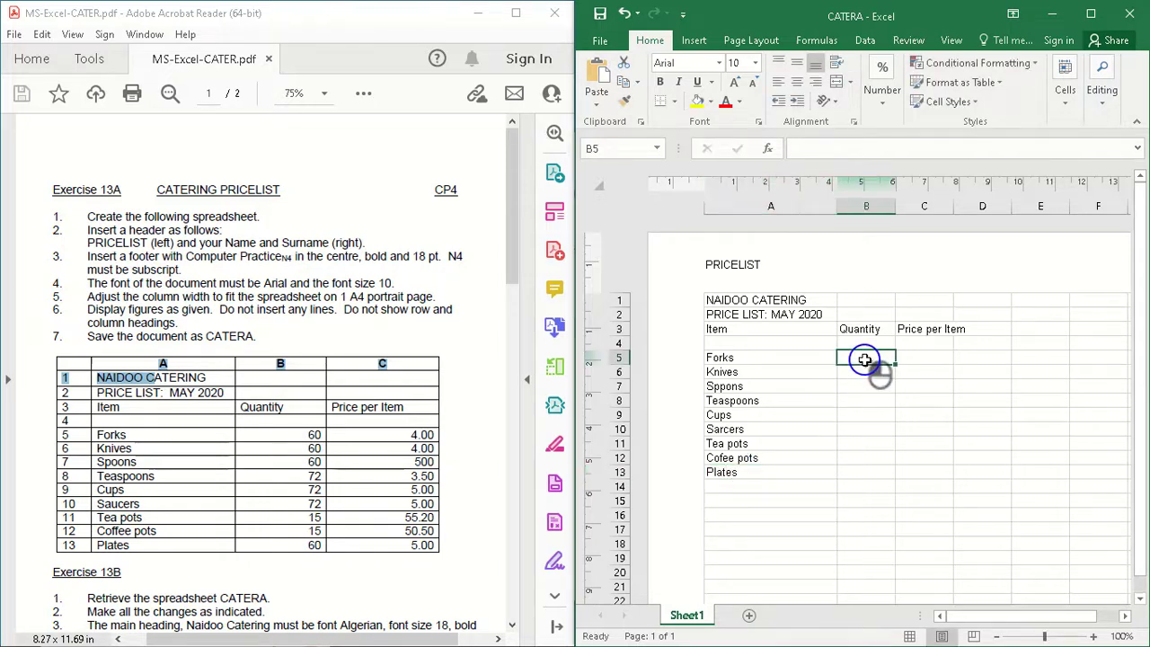
text(60)
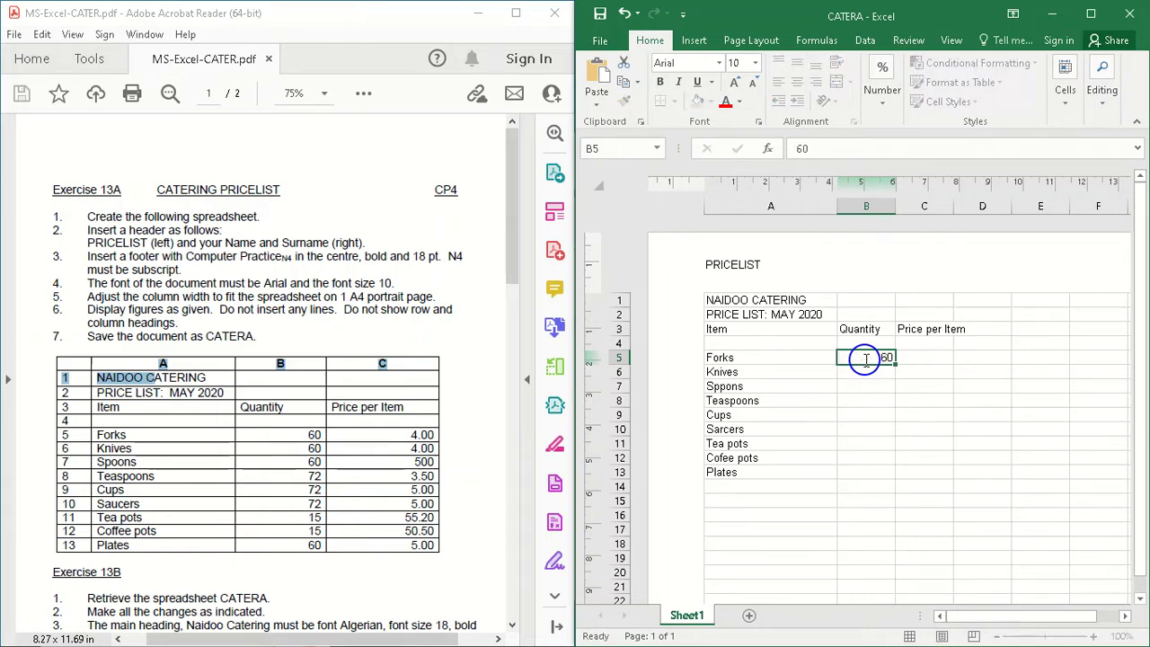
key(Return)
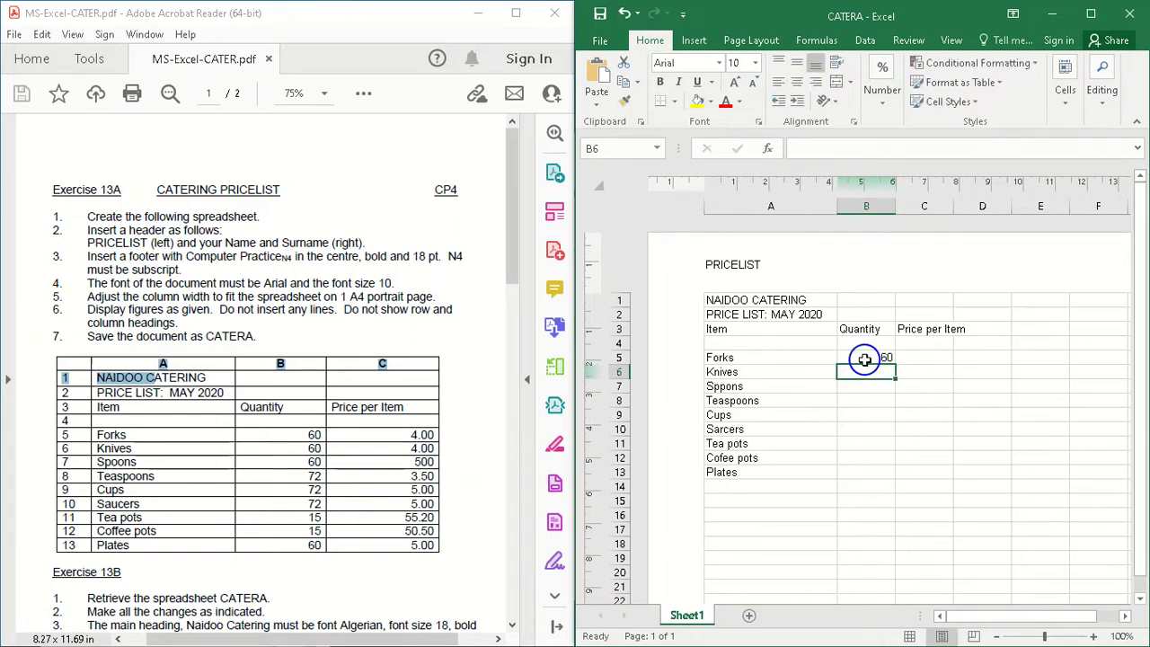
click(863, 359)
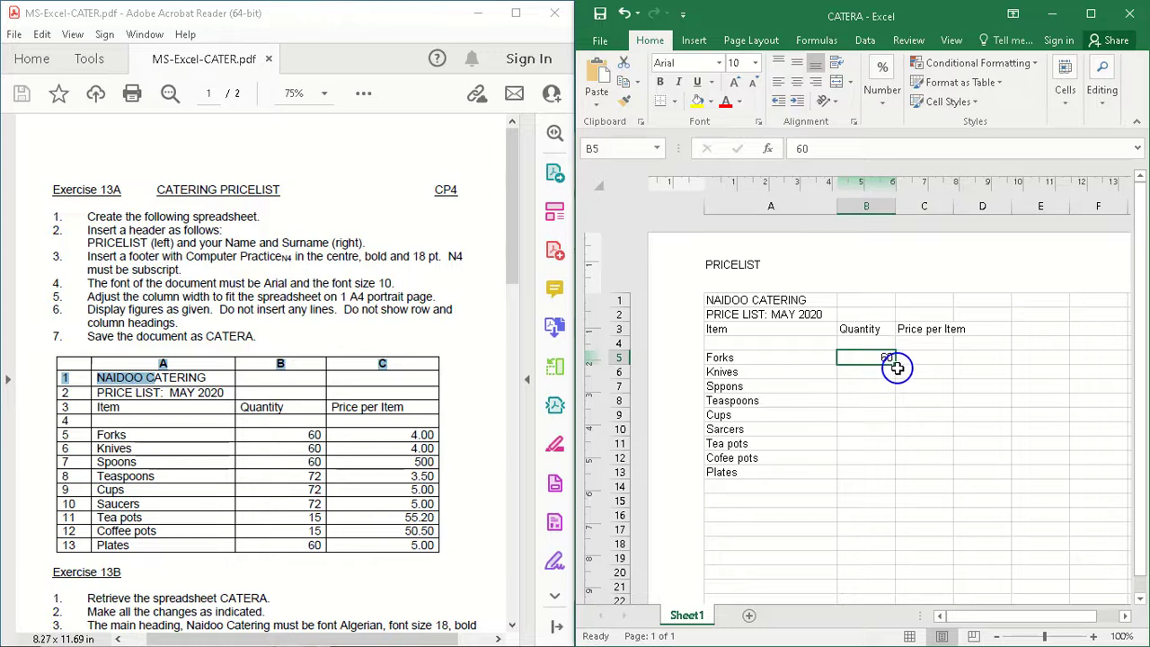
drag(896, 365, 887, 391)
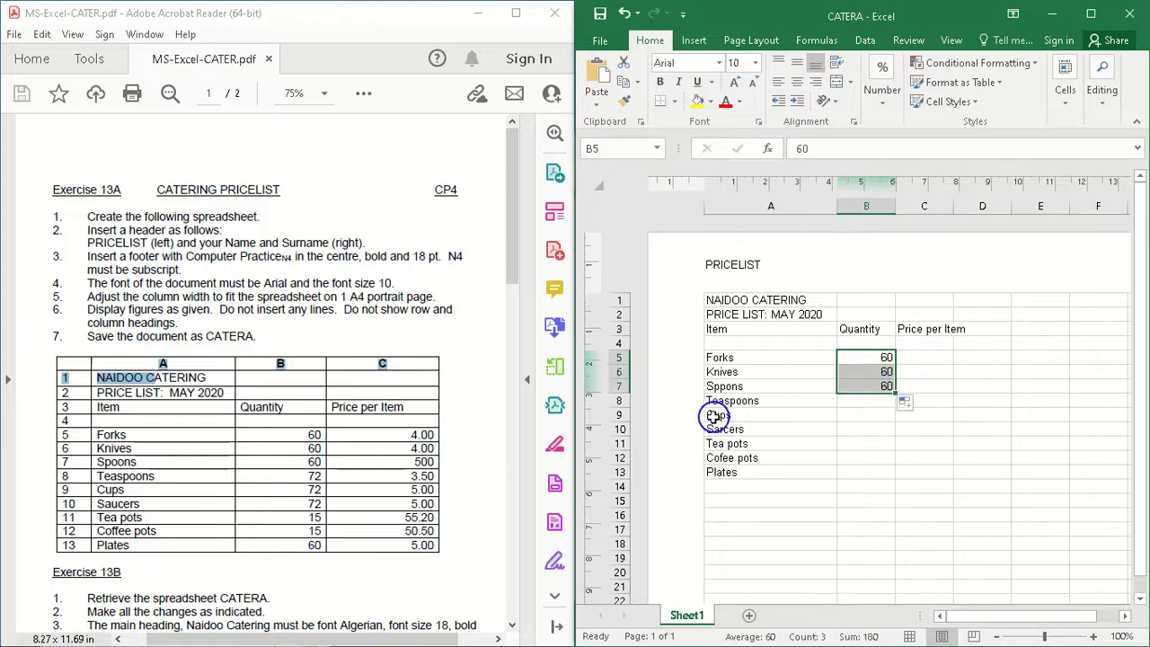
Step: Enter the quantity 72 in cell B8 and fill it down to cell B10
click(880, 400)
text(72)
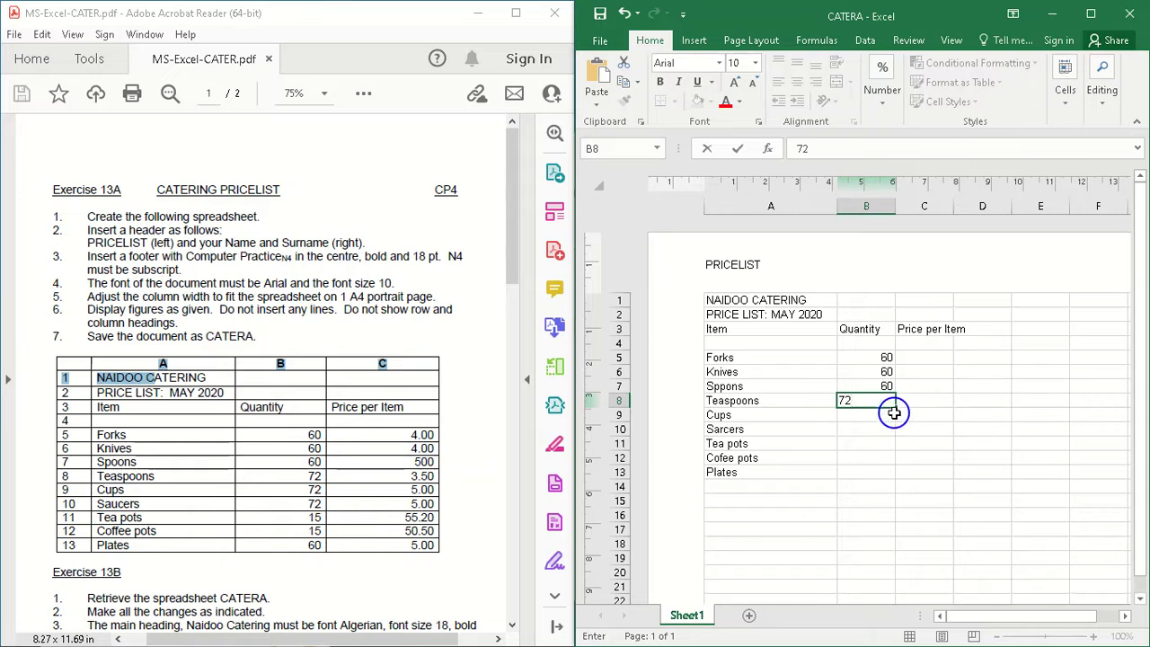
drag(894, 411, 894, 433)
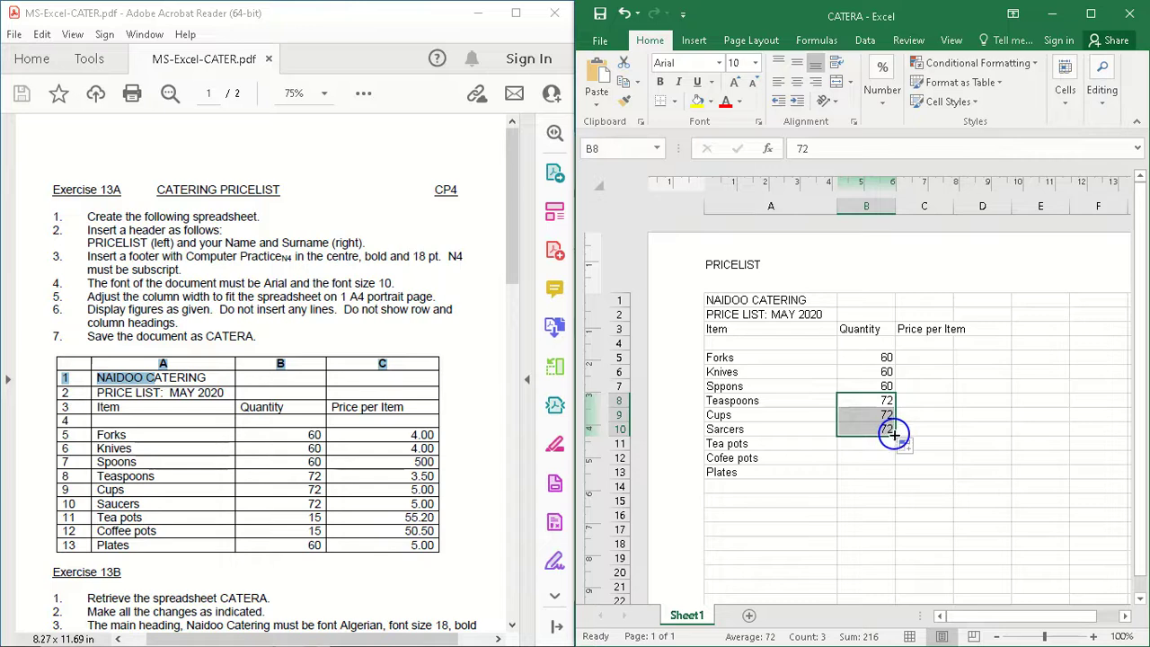
Step: Enter the quantity 15 in cell B11, filled down to B12, and the quantity 60 in cell B13
click(879, 447)
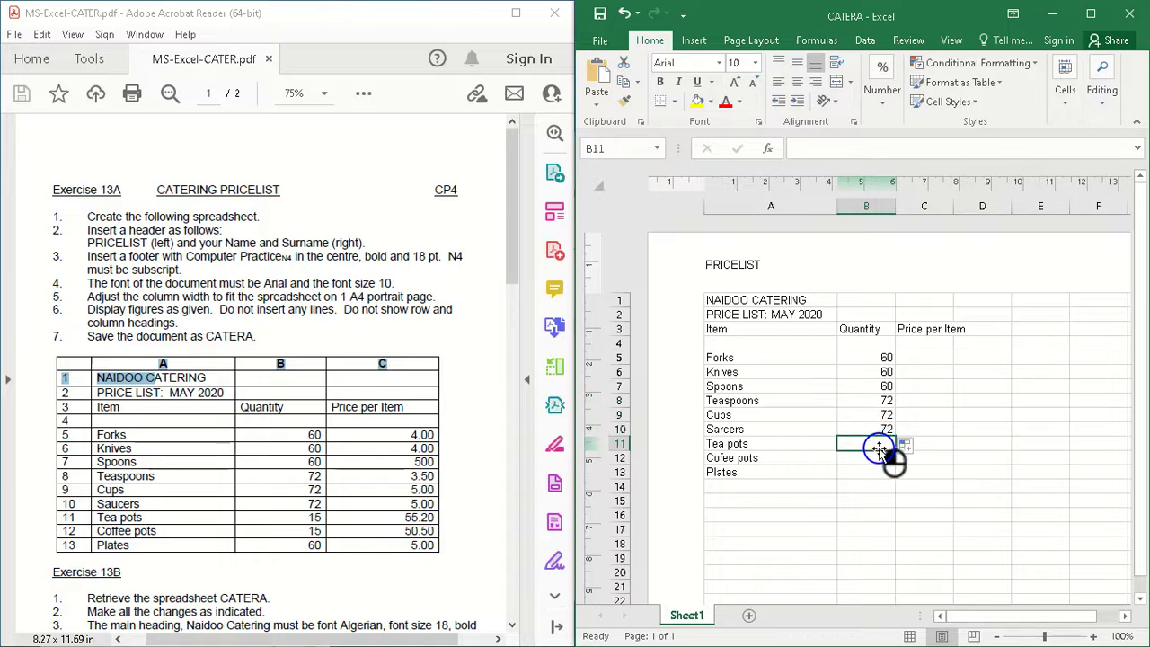
text(15)
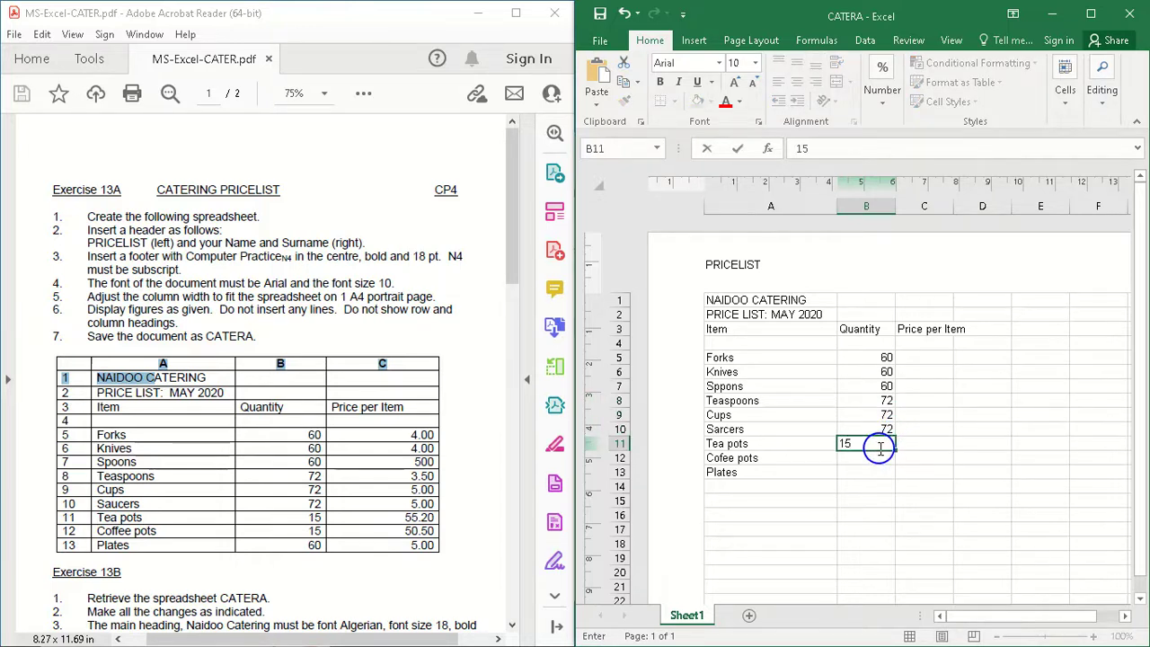
drag(894, 450, 892, 457)
click(880, 472)
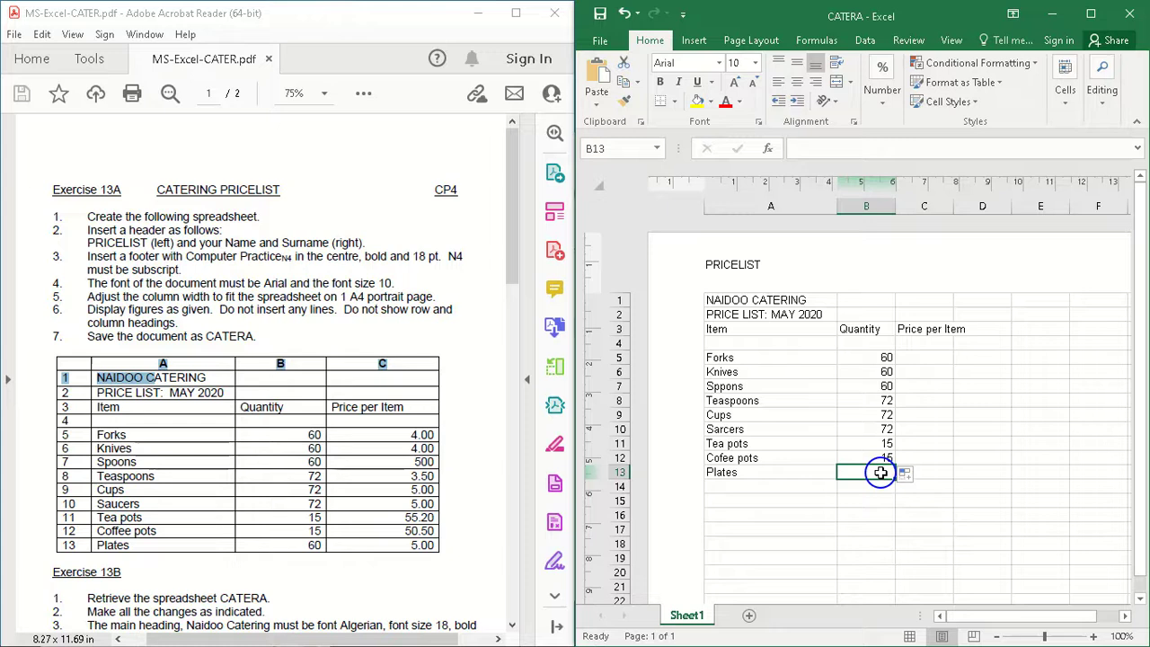
text(60)
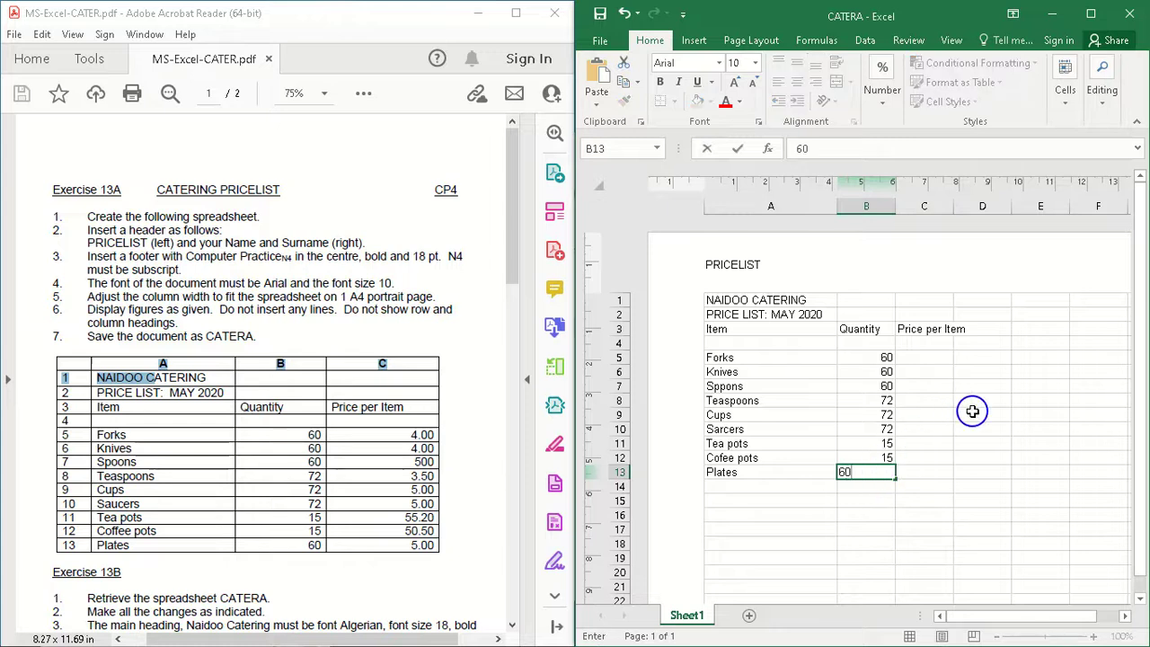
Step: Enter the prices 4, 4 and 500 in cells C5, C6 and C7
click(936, 359)
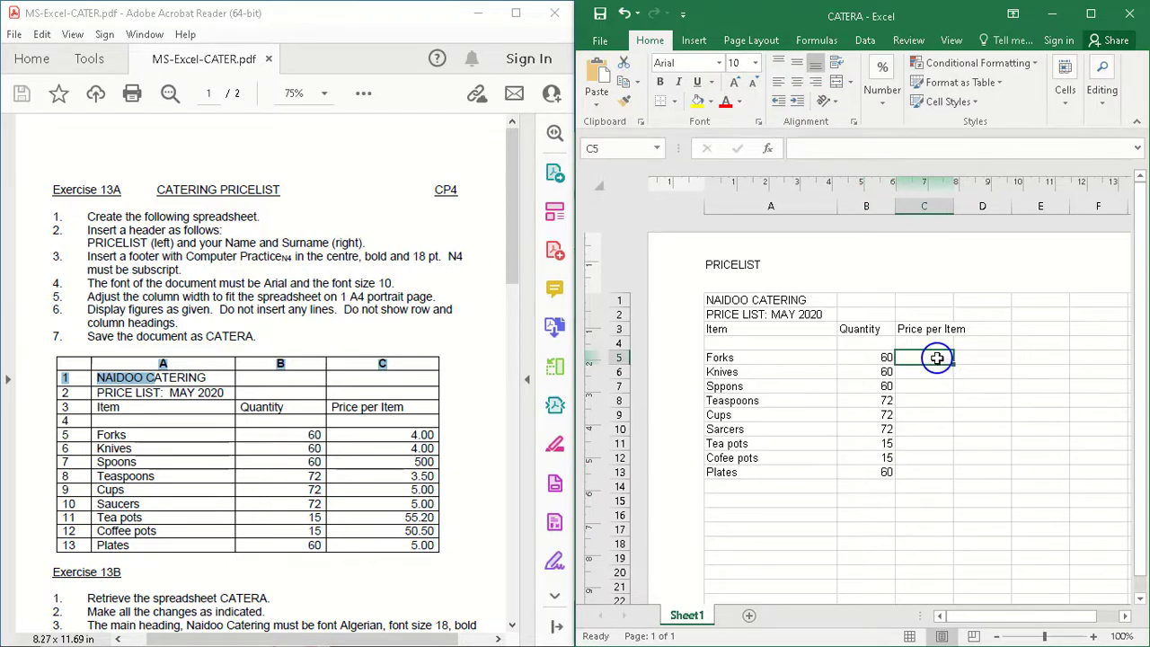
text(4)
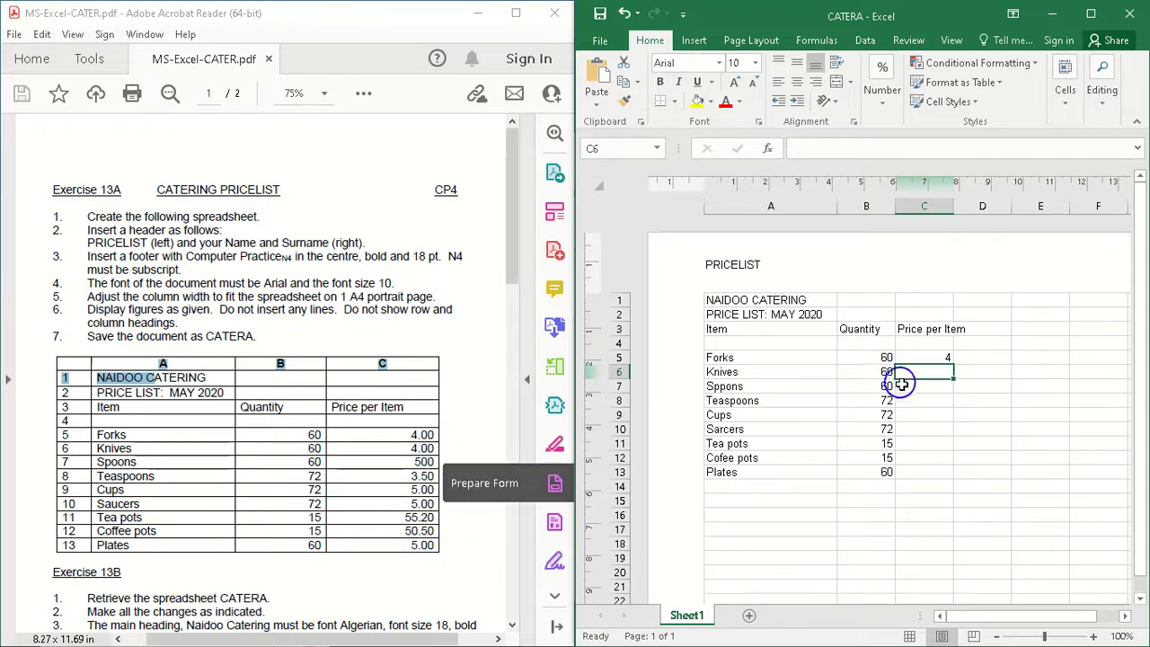
text(4)
key(Return)
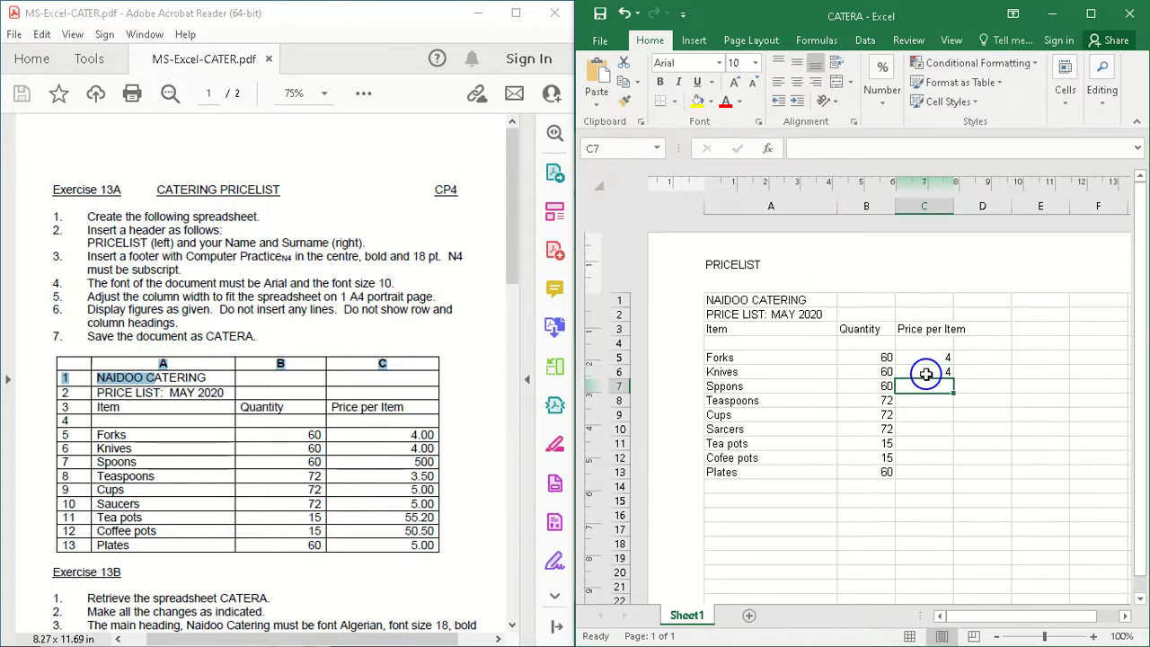
text(500)
key(Return)
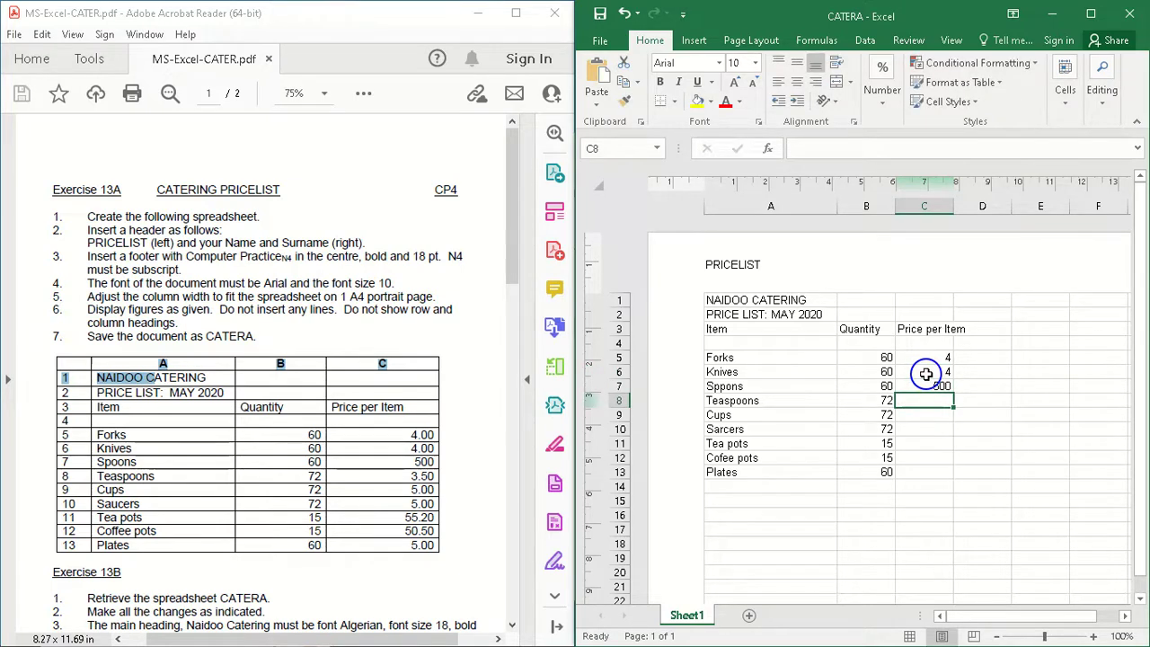
Step: Enter the price 5.5 in cell C8 and the price 5 in each of cells C9, C10 and C11
text(5)
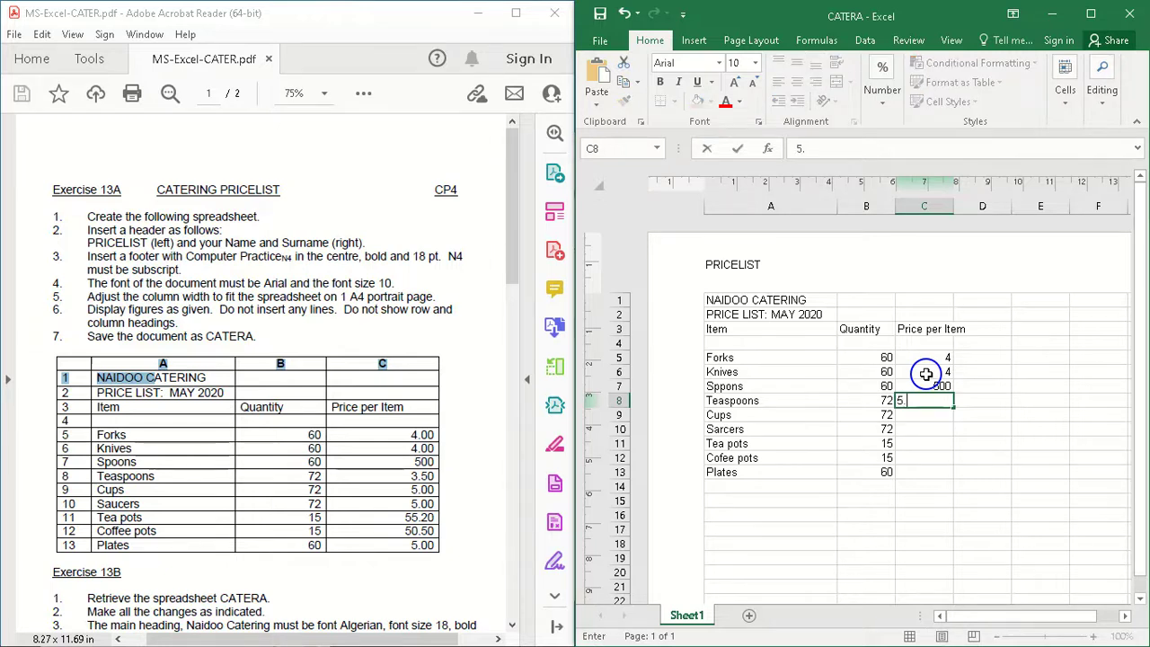
text(.5)
key(Return)
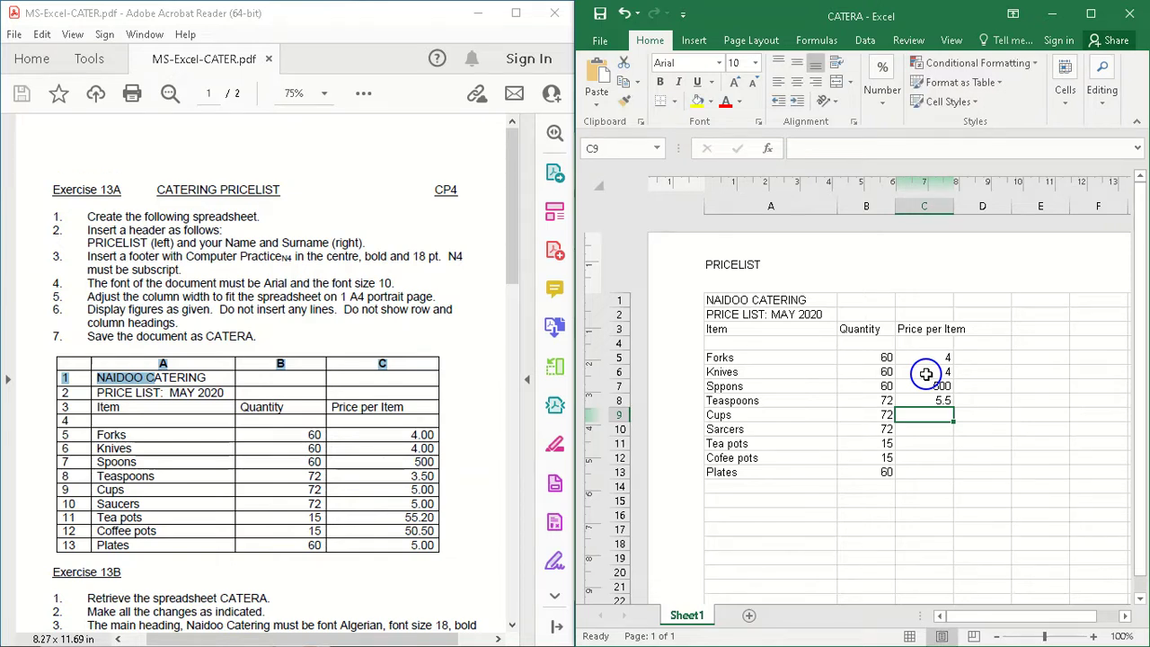
text(5)
key(Return)
text(5)
key(Return)
text(5)
key(Return)
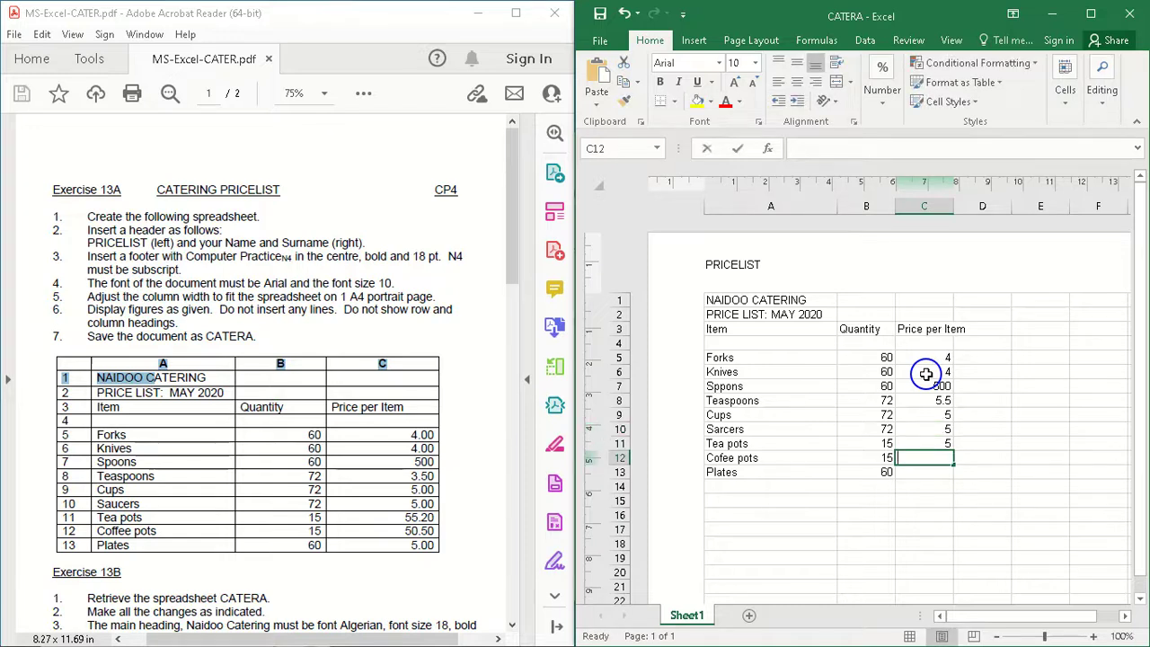
Step: Enter the price 55.2 in cell C12 and the price 50.50 in cell C13
text(55)
key(Return)
key(Up)
text(55.)
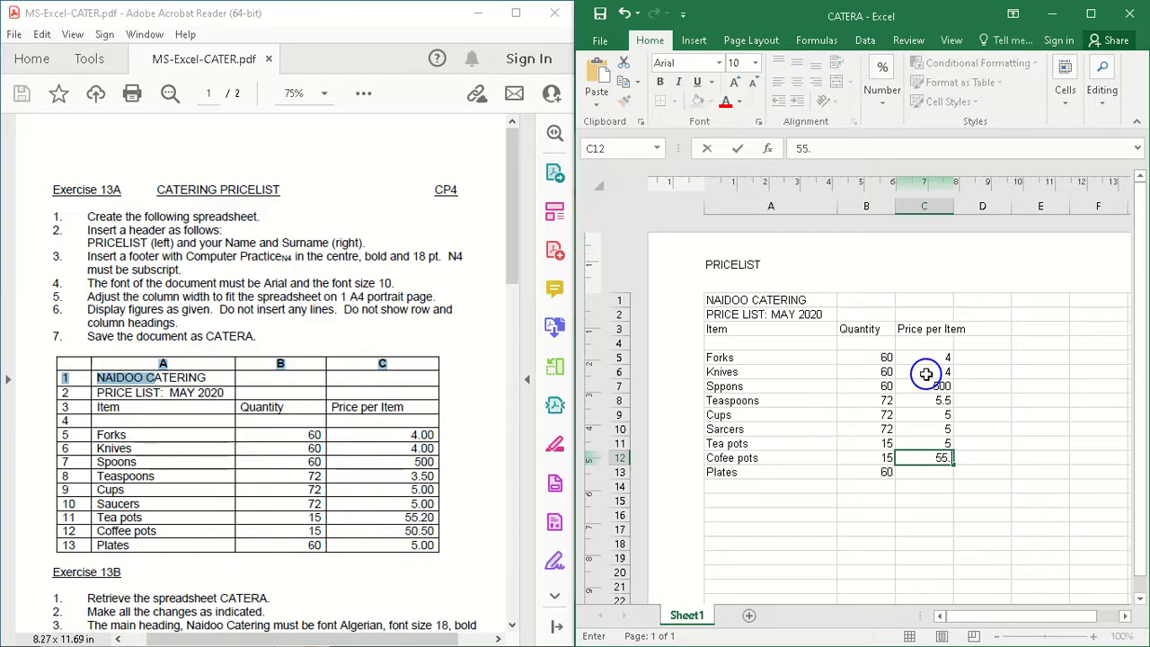
key(Return)
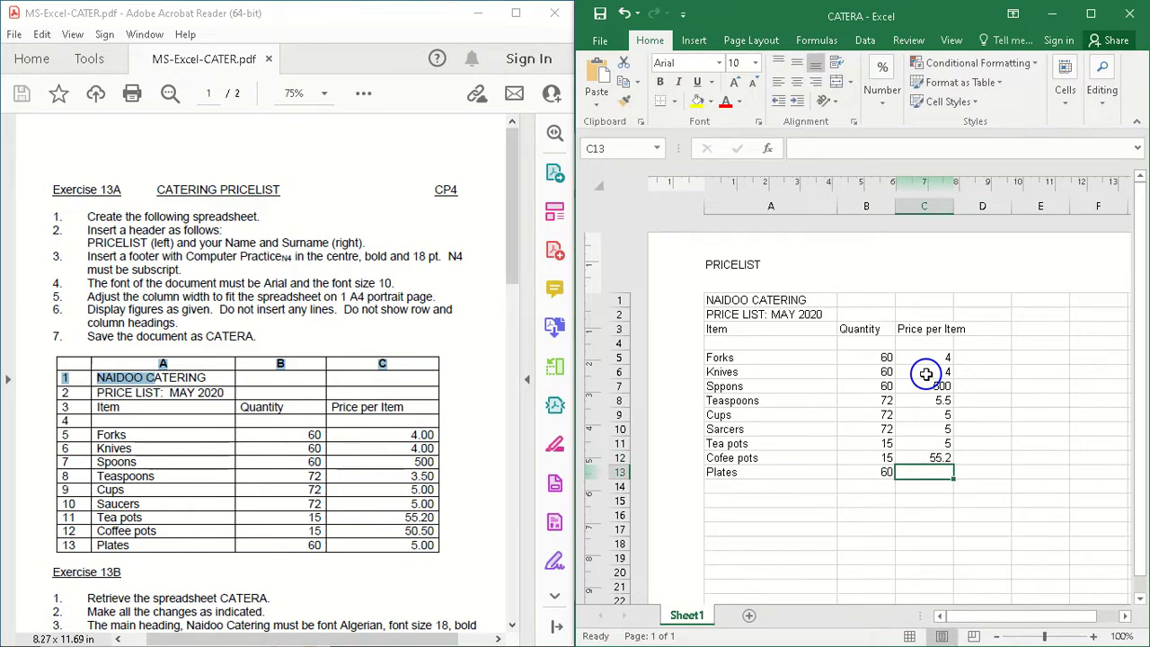
text(50)
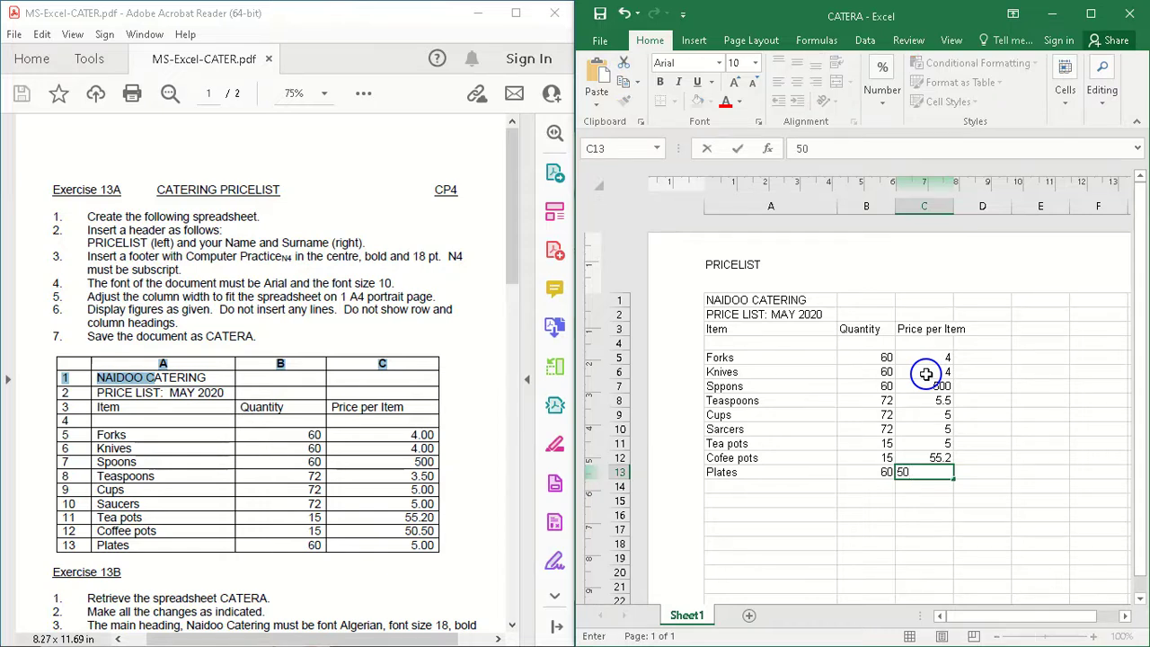
key(Return)
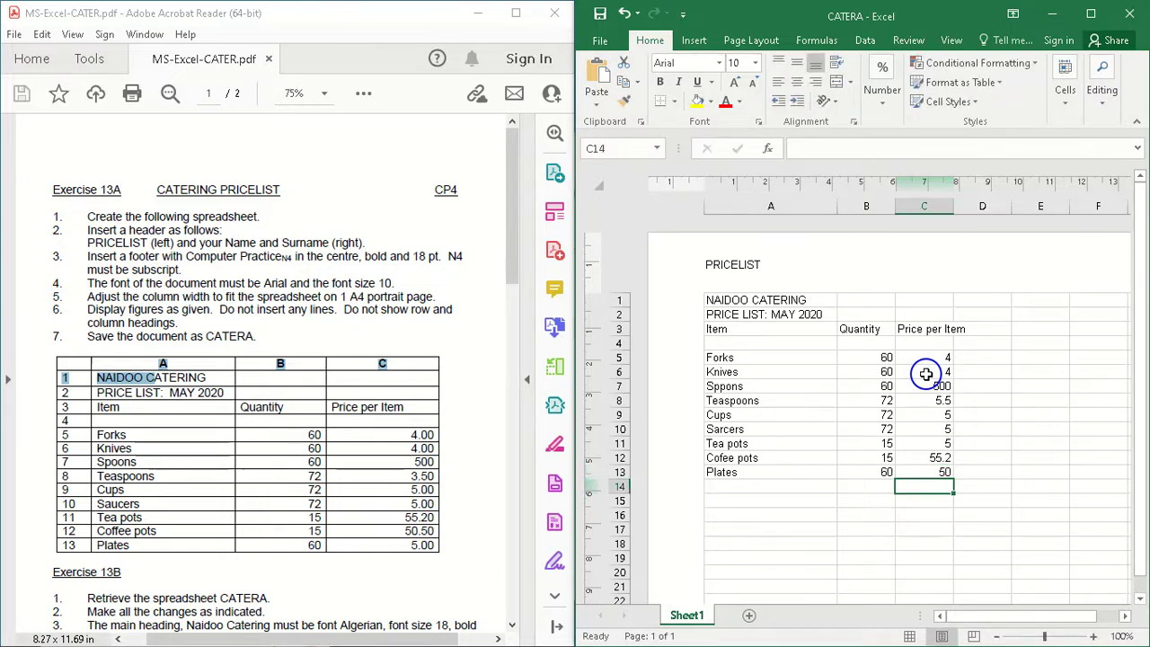
key(Up)
text(5)
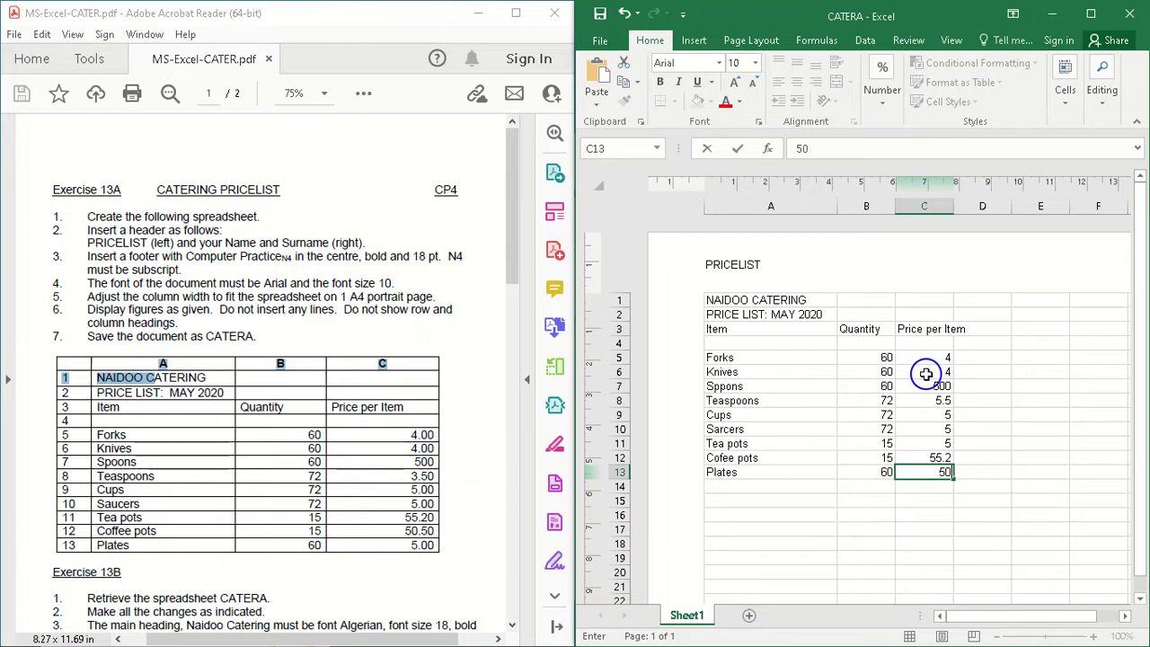
text(0.50)
key(Return)
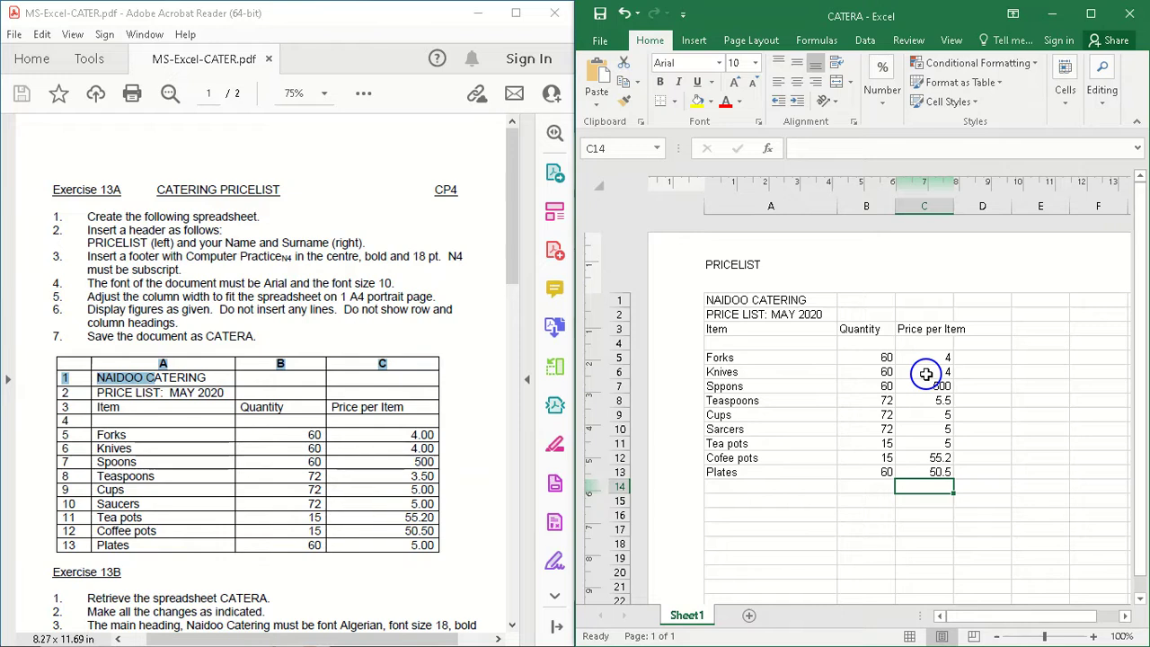
Step: Change the price in cell C13 to 5 and the price in cell C12 to 50.5
key(Up)
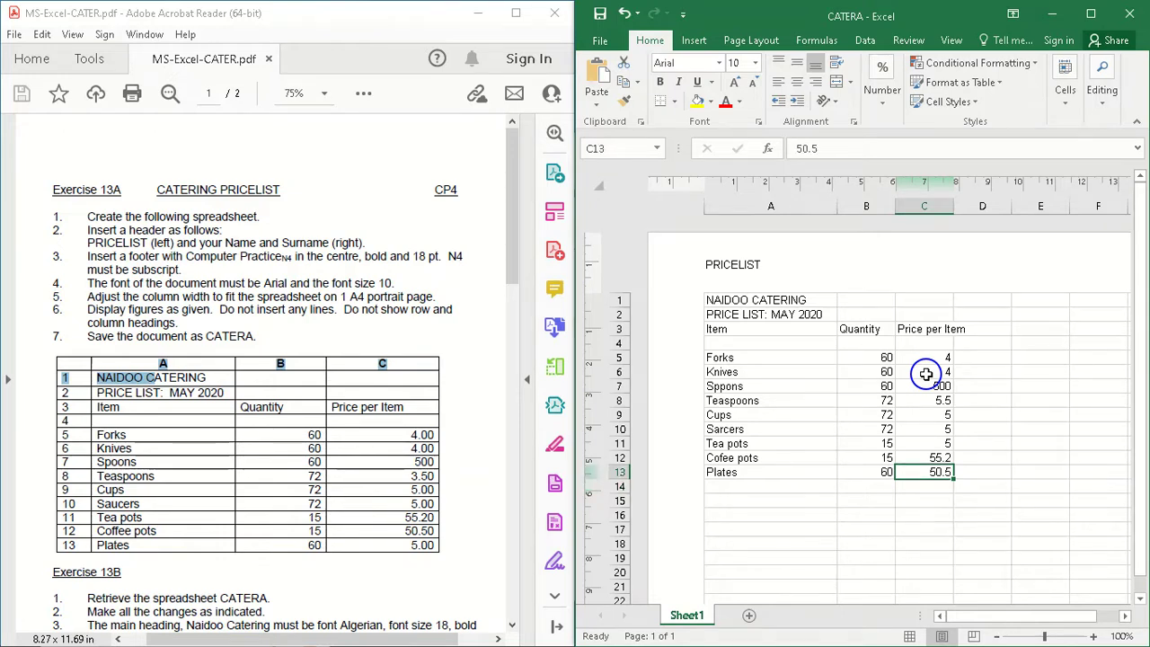
text(5)
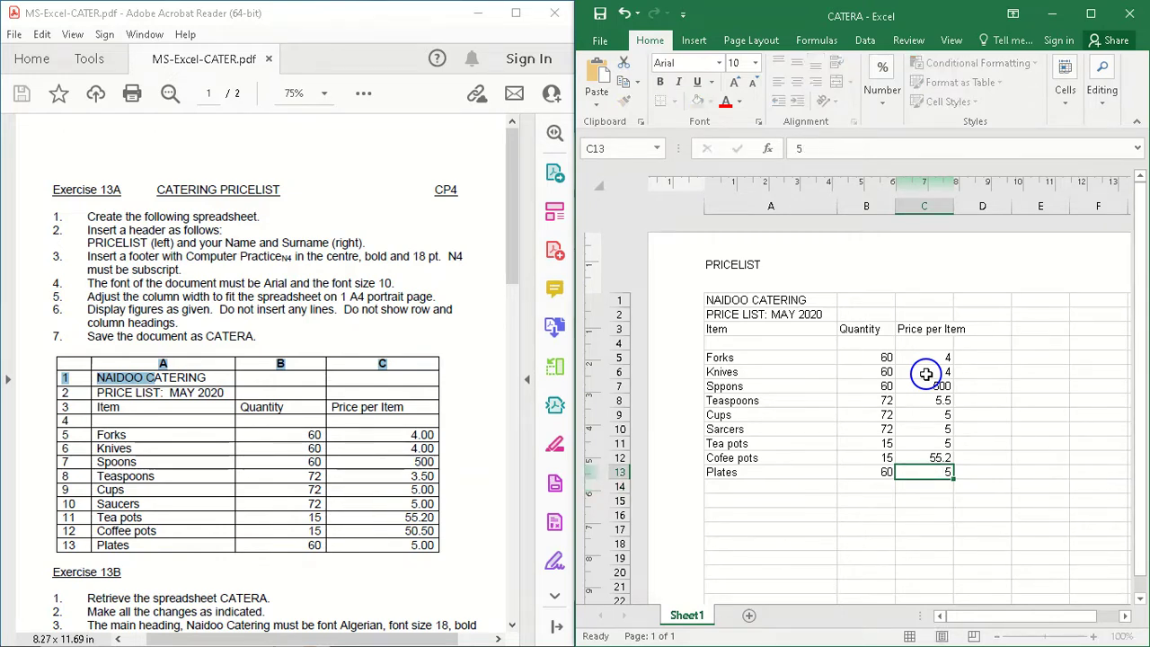
key(Up)
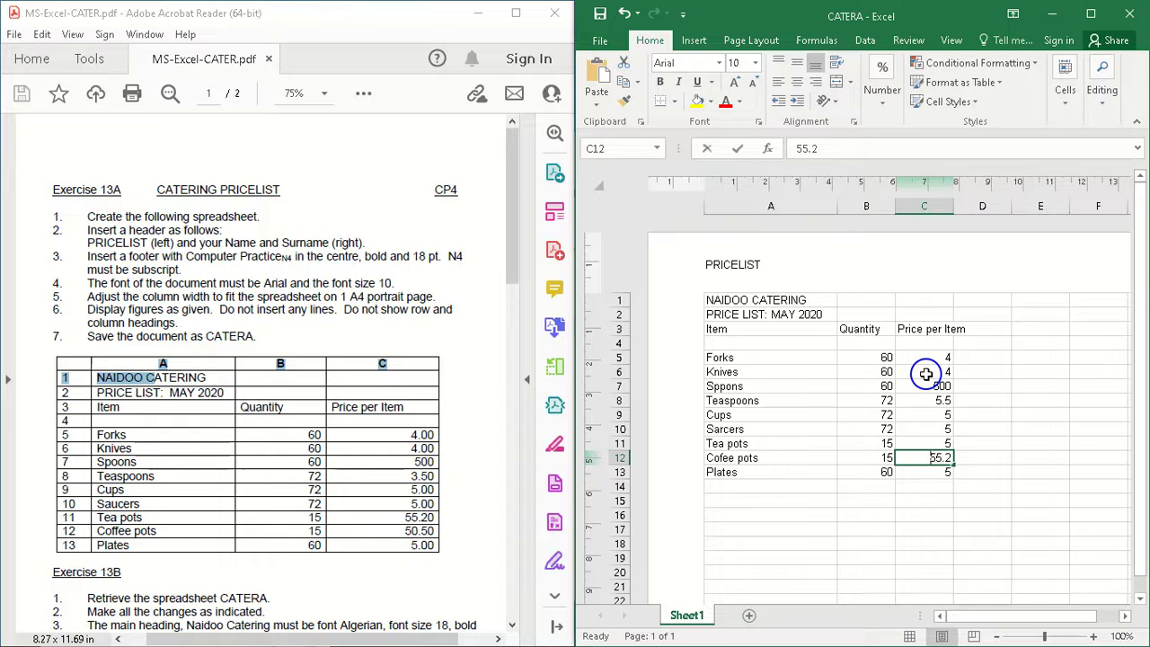
text(50.)
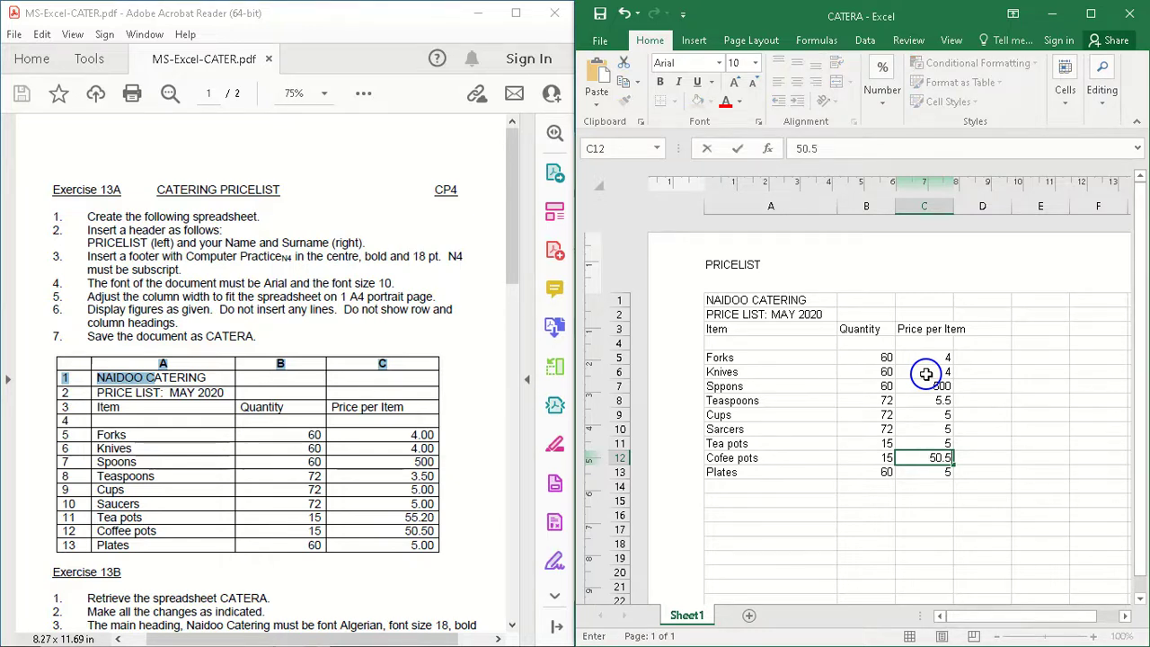
key(Up)
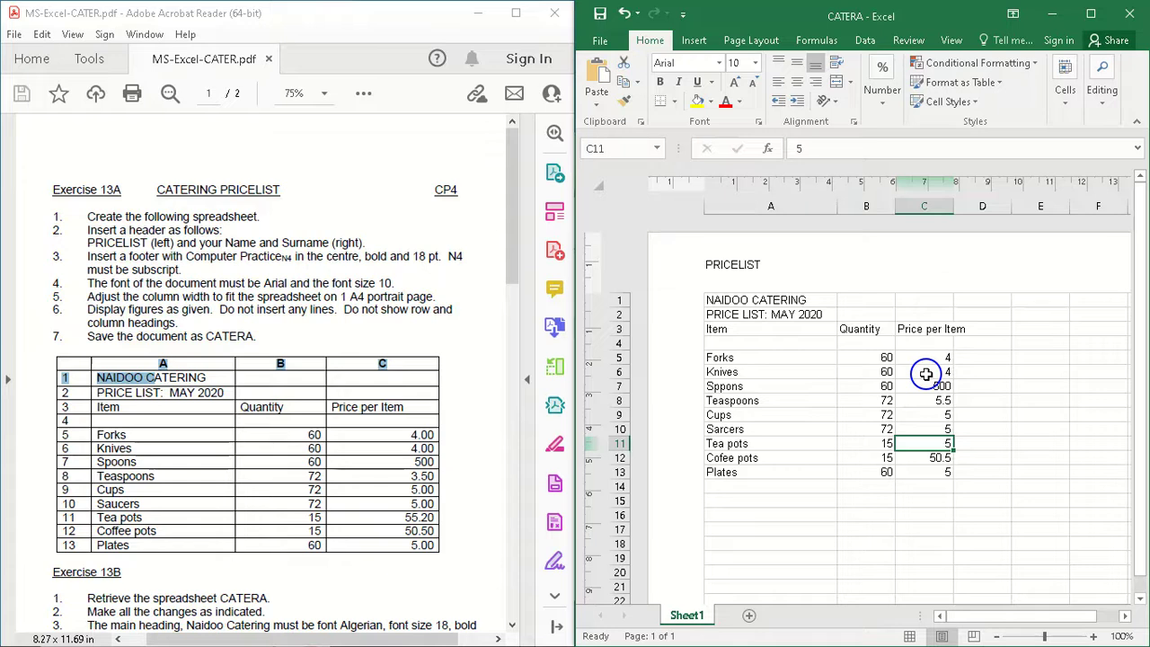
Step: Change the tea pots price in cell C11 to 50.20
key(Up)
key(Up)
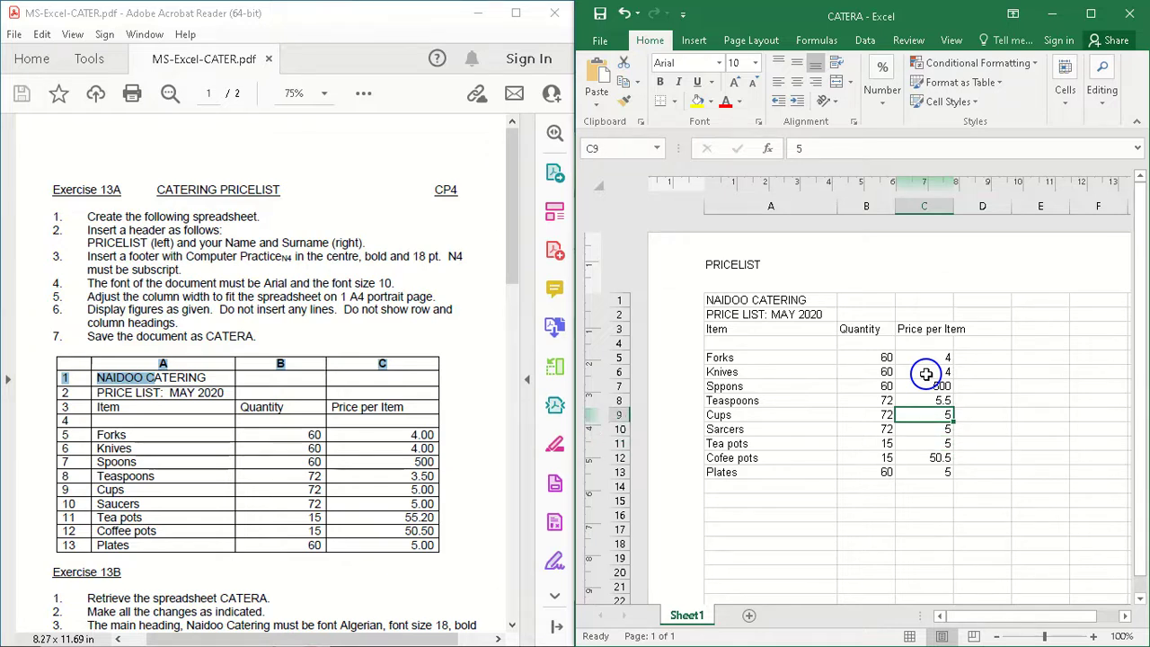
key(Down)
key(Down)
key(Down)
key(Down)
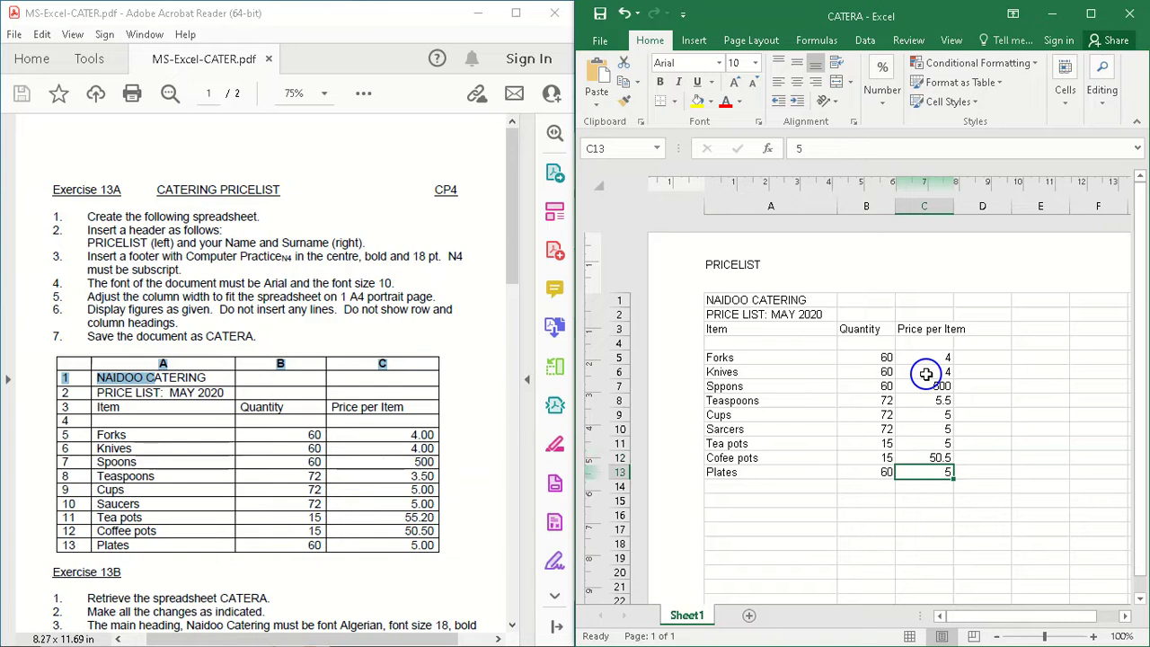
key(Up)
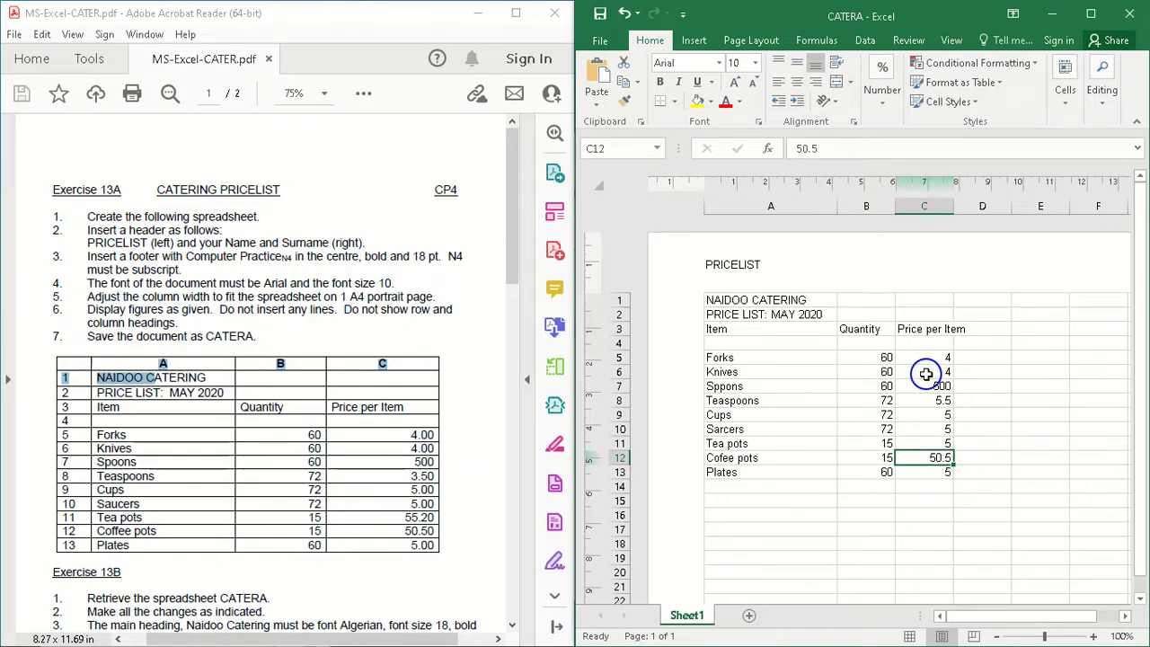
key(Up)
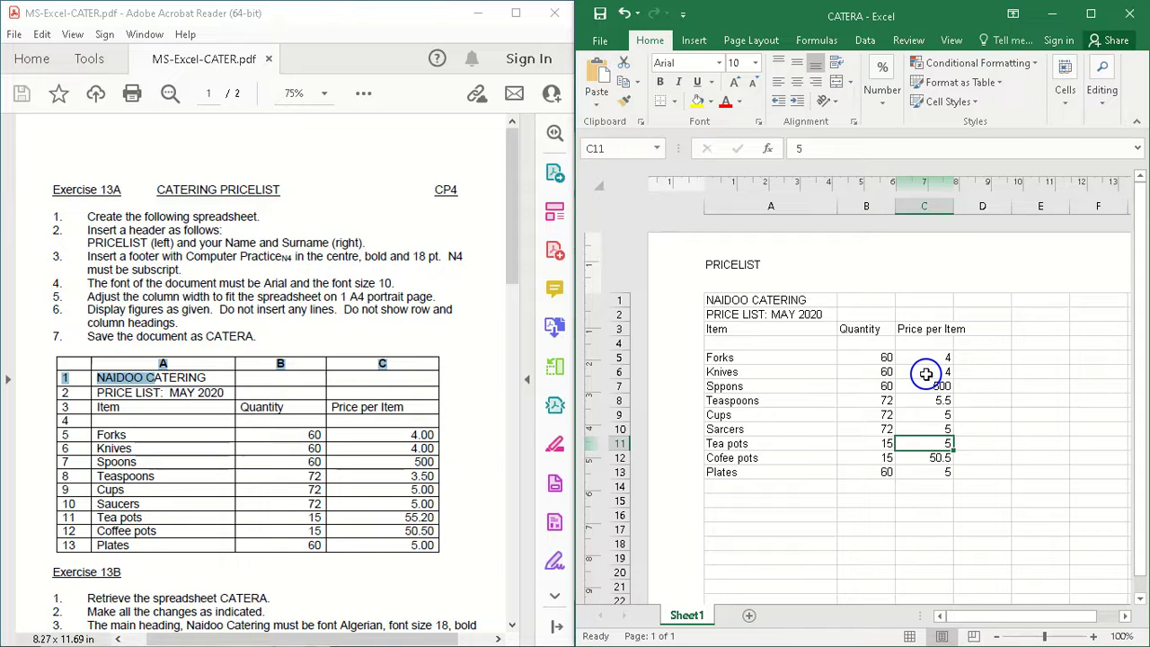
text(50.2)
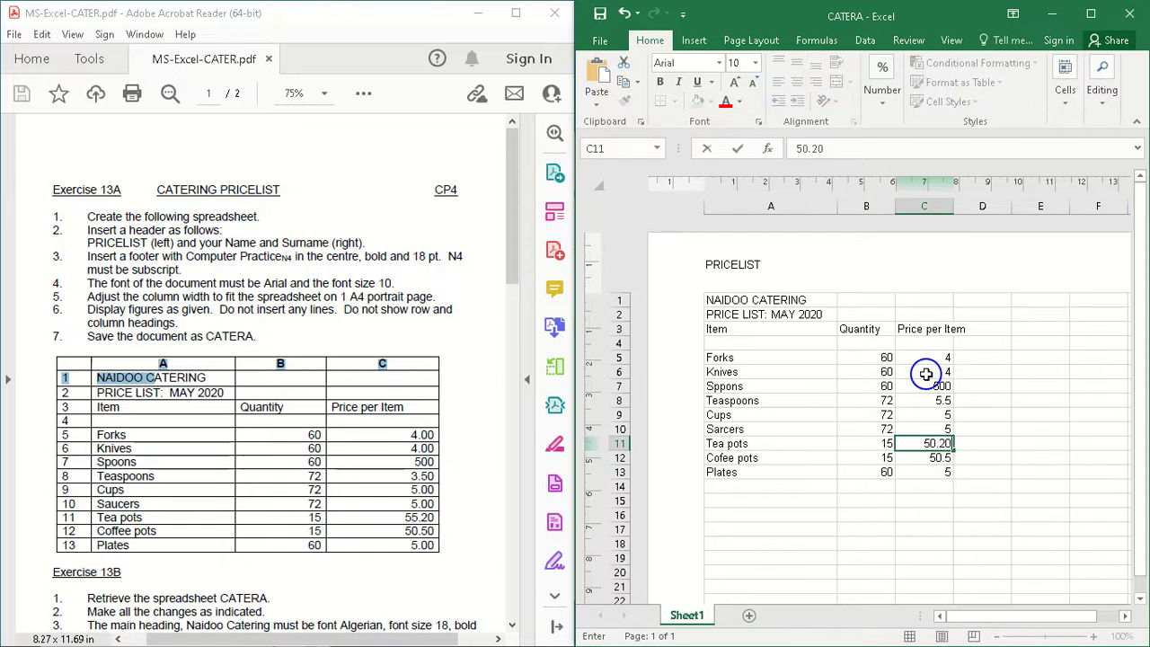
key(Up)
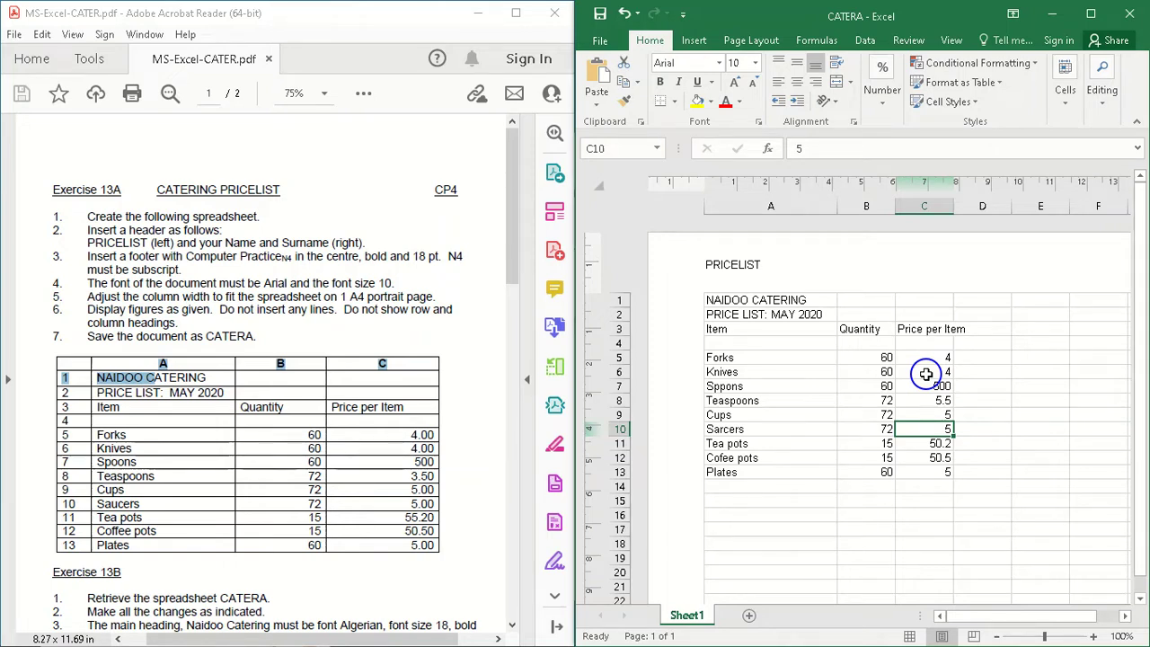
Step: Change the teaspoons price in cell C8 to 3.5
key(Up)
key(Up)
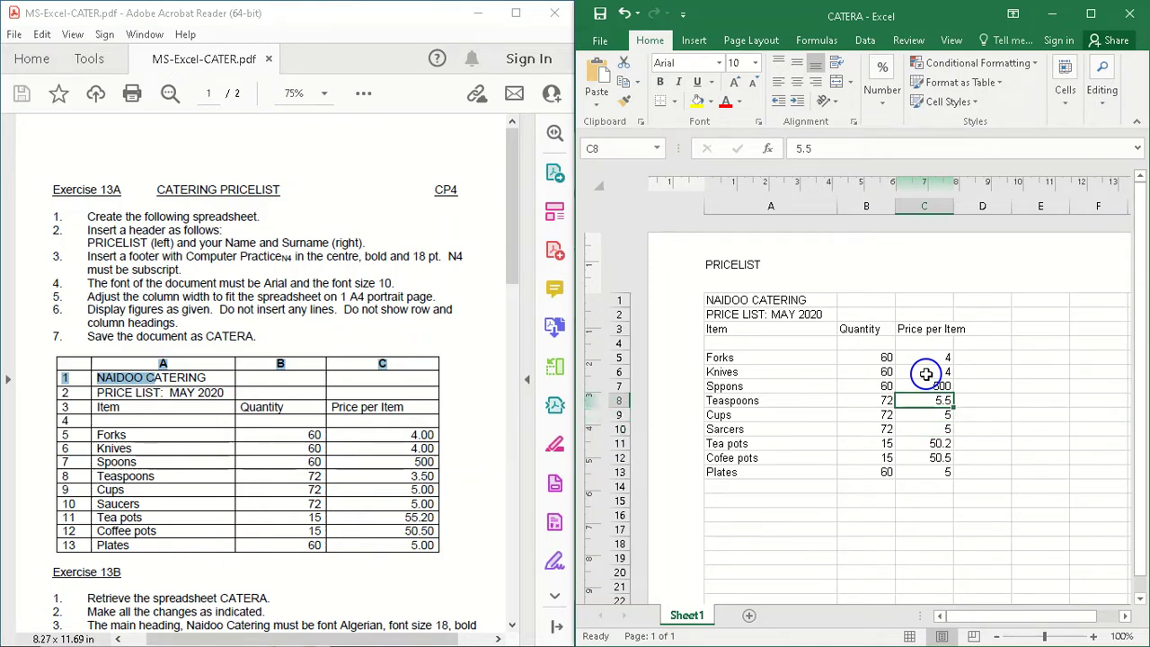
text(3.5)
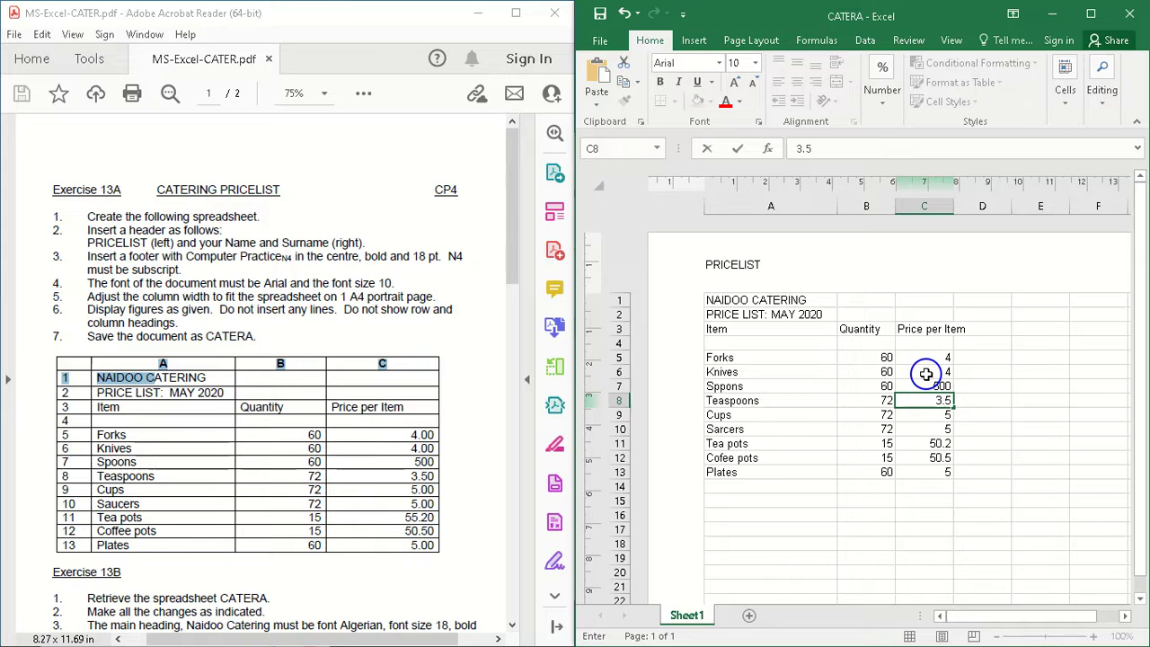
key(Return)
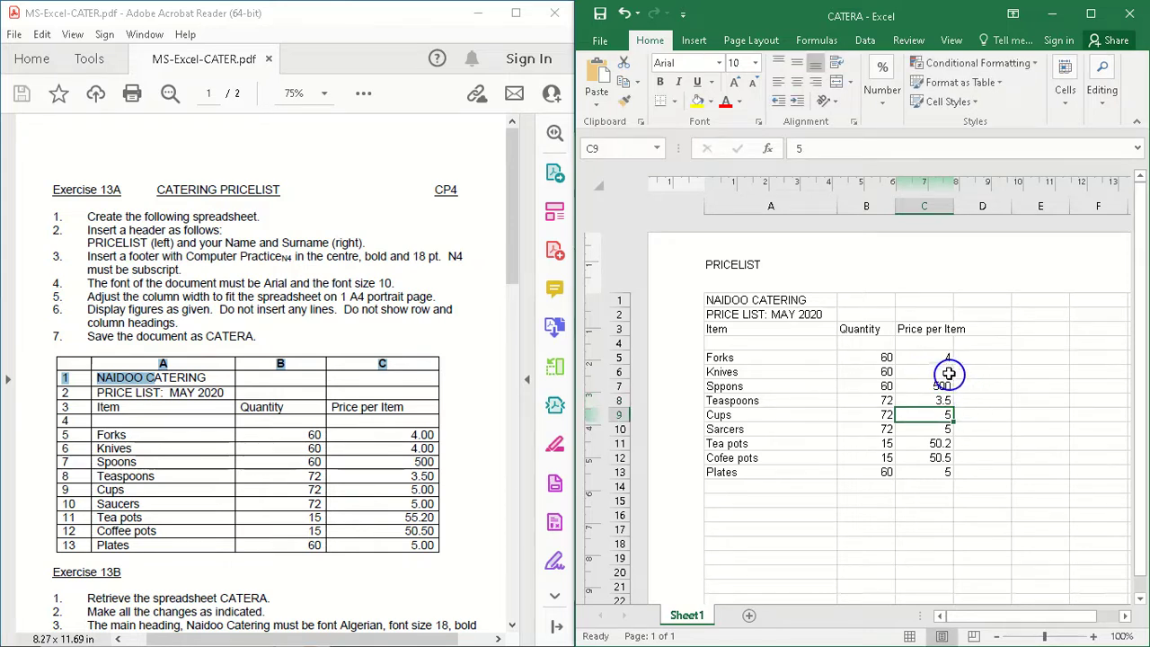
Step: Select the prices in cells C5 to C13 and maximize the workbook window
drag(941, 356, 940, 472)
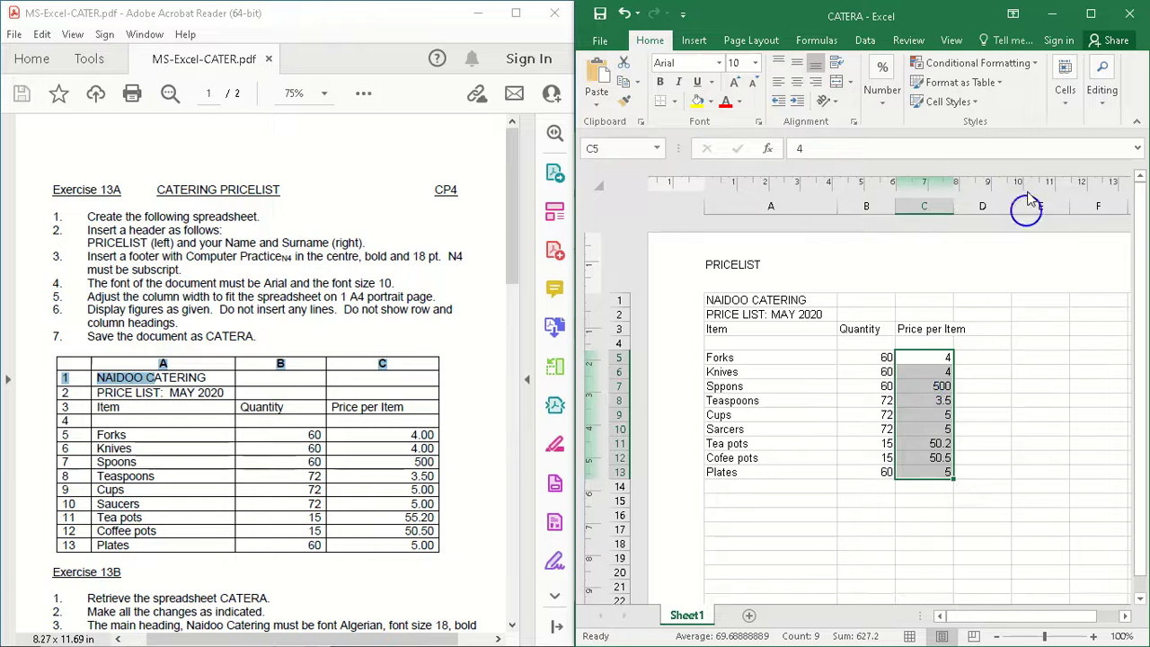
click(1090, 15)
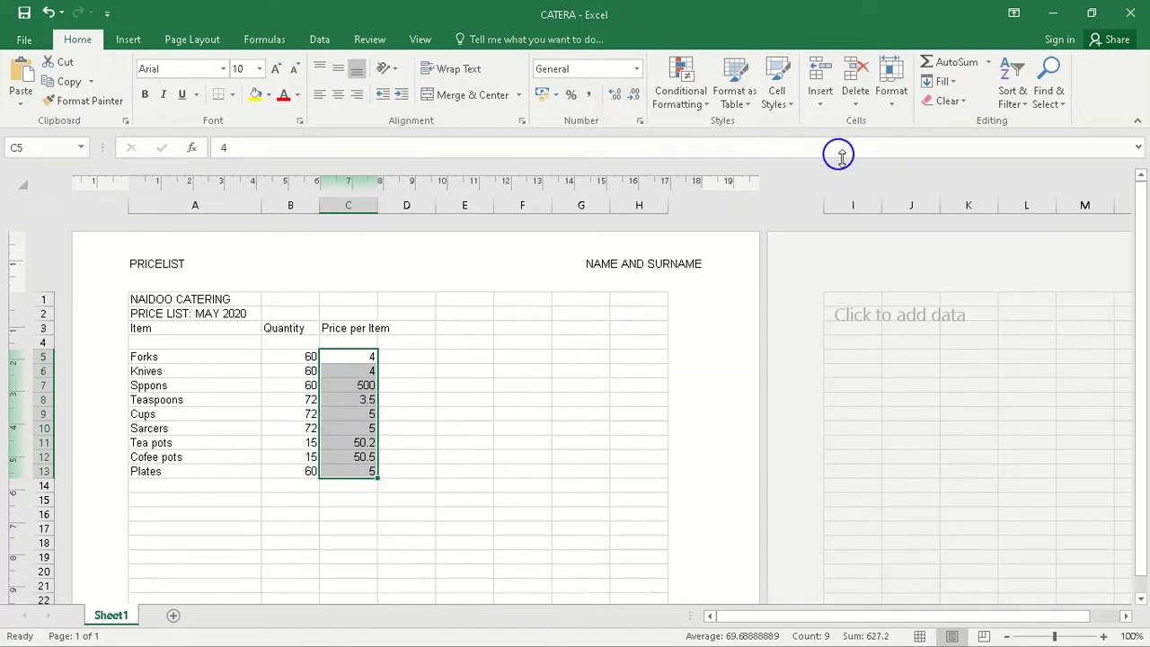
click(890, 106)
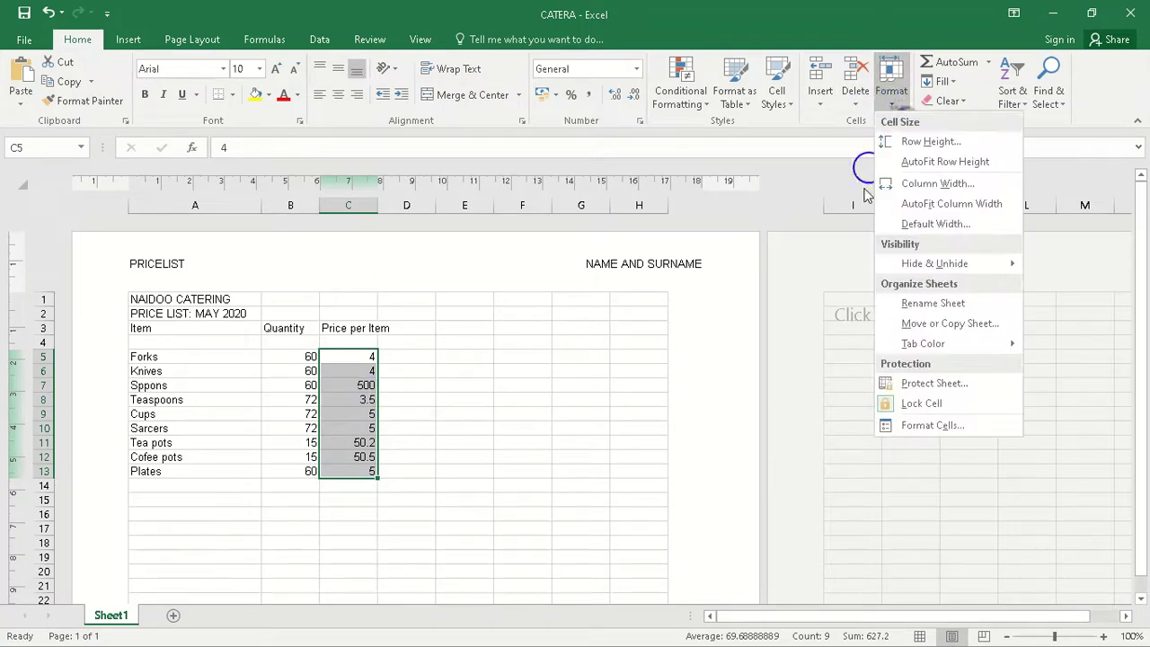
click(912, 426)
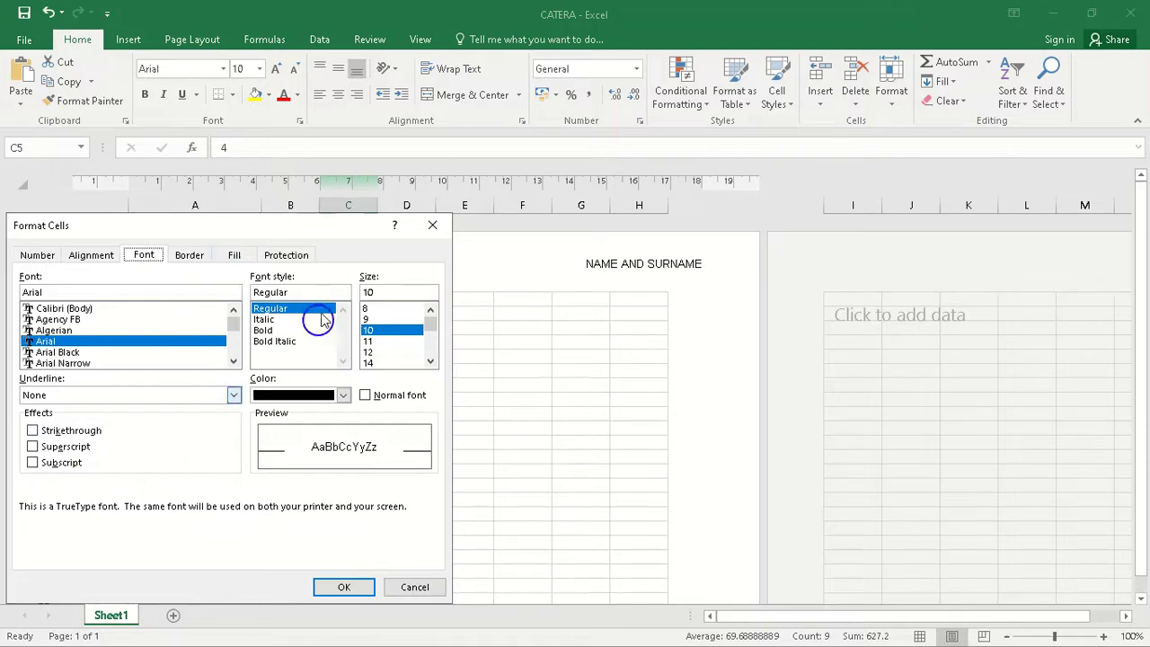
click(36, 255)
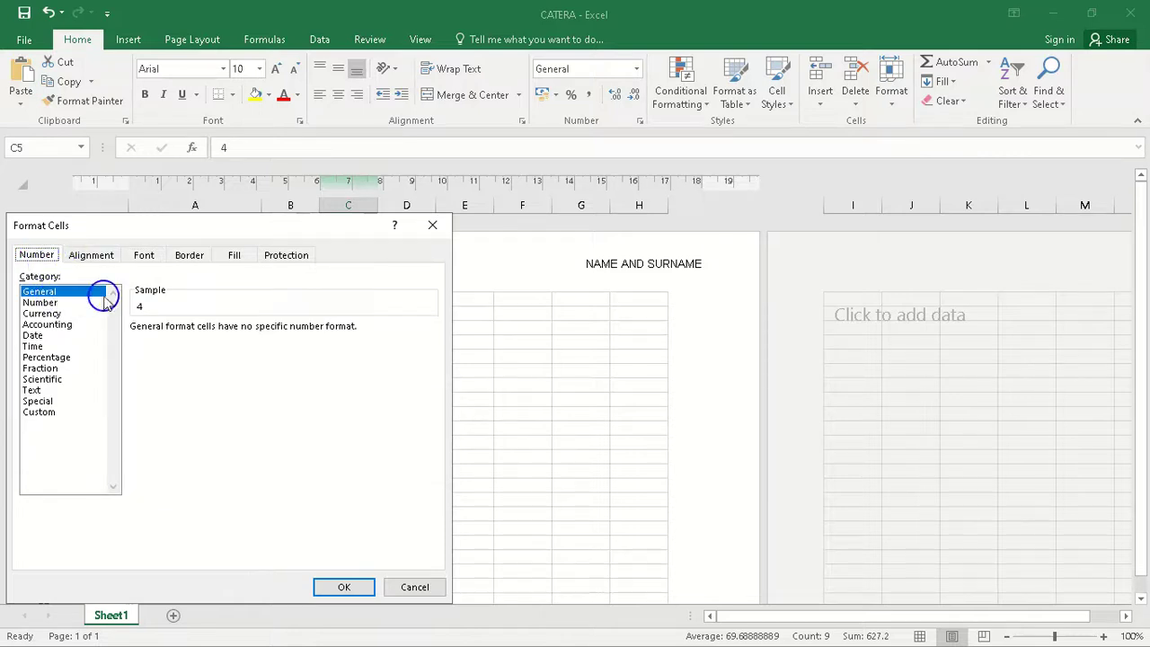
click(49, 313)
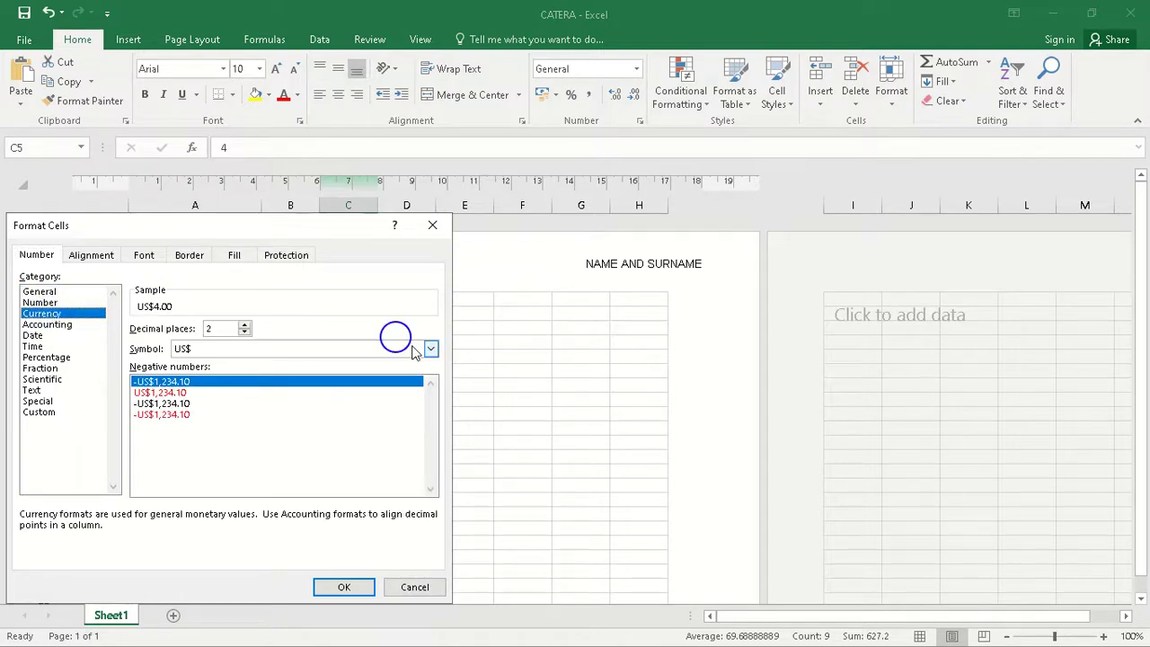
click(431, 224)
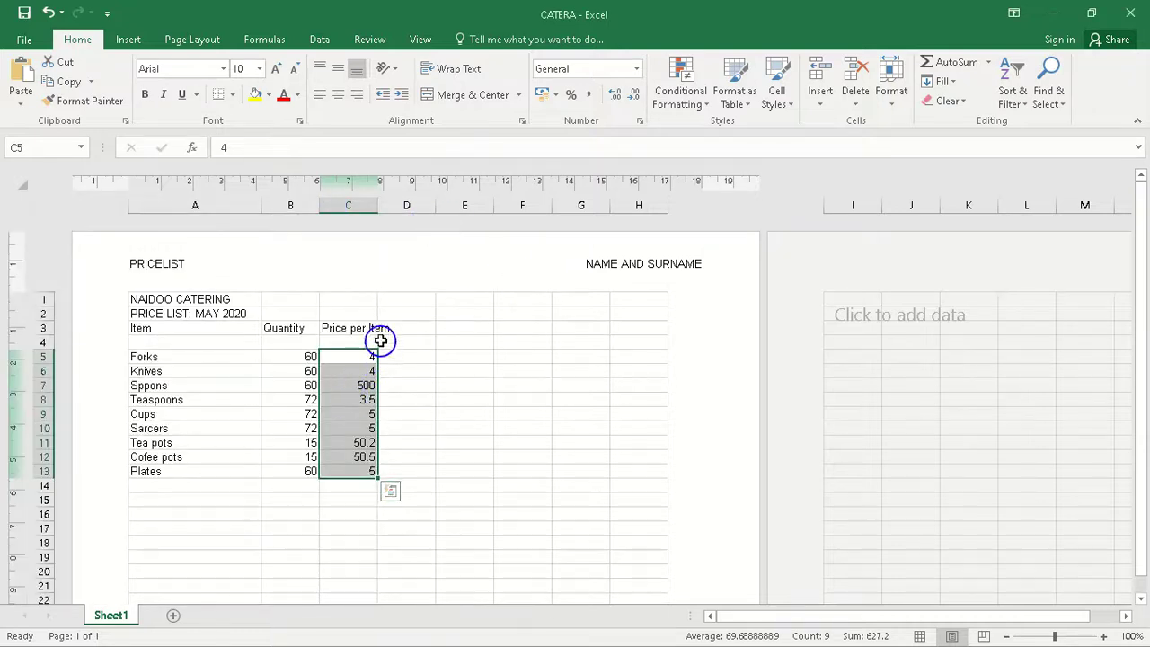
Step: Format the prices in C5:C13 as Currency with no symbol and 2 decimal places
right_click(354, 422)
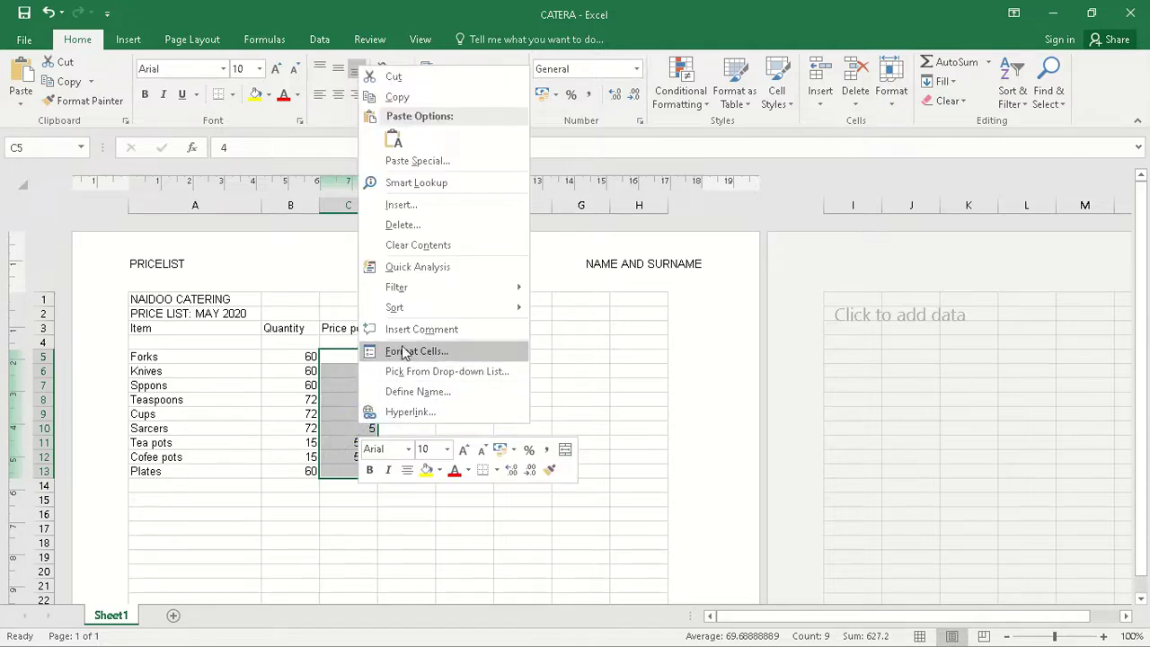
click(422, 351)
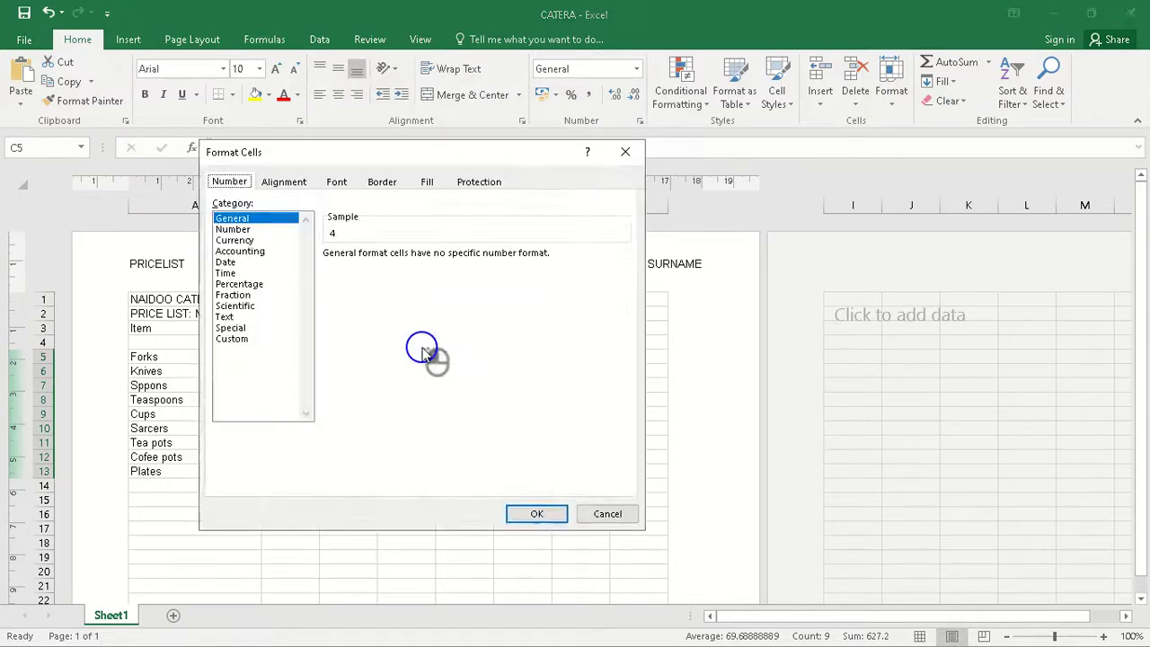
drag(537, 153, 805, 335)
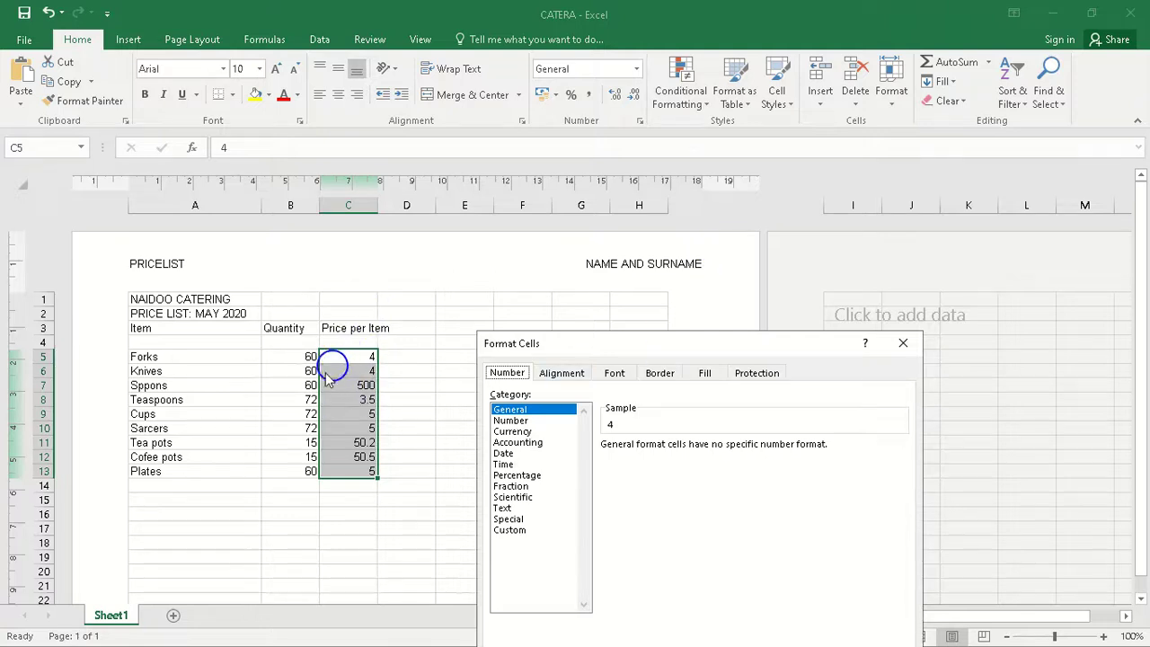
click(520, 432)
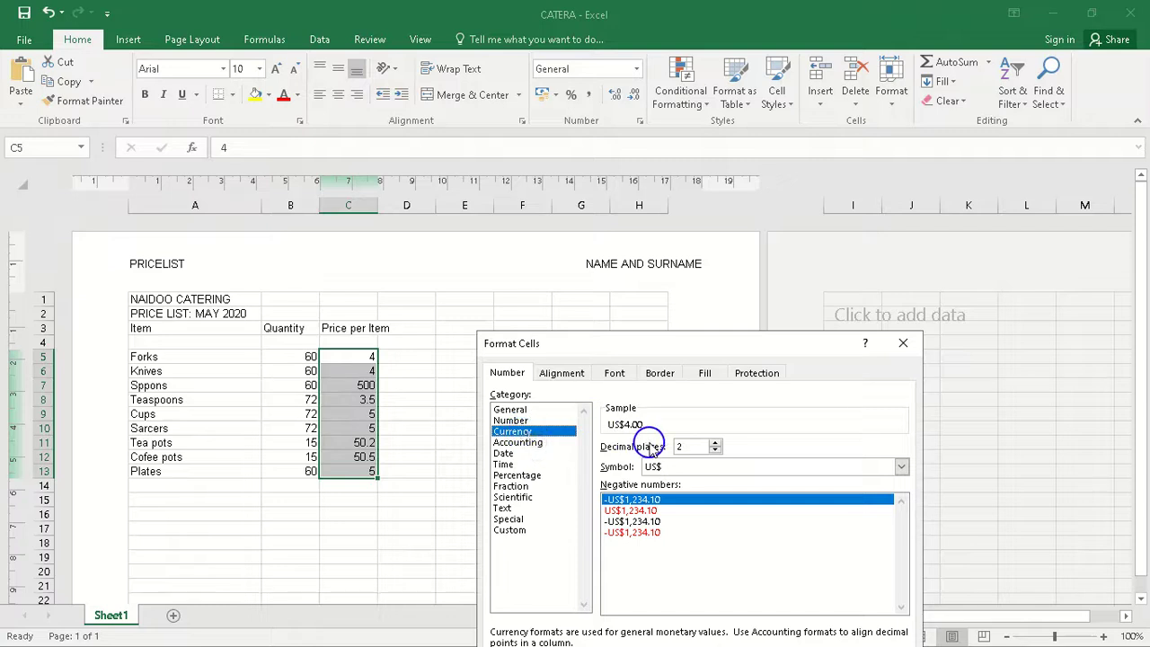
click(721, 466)
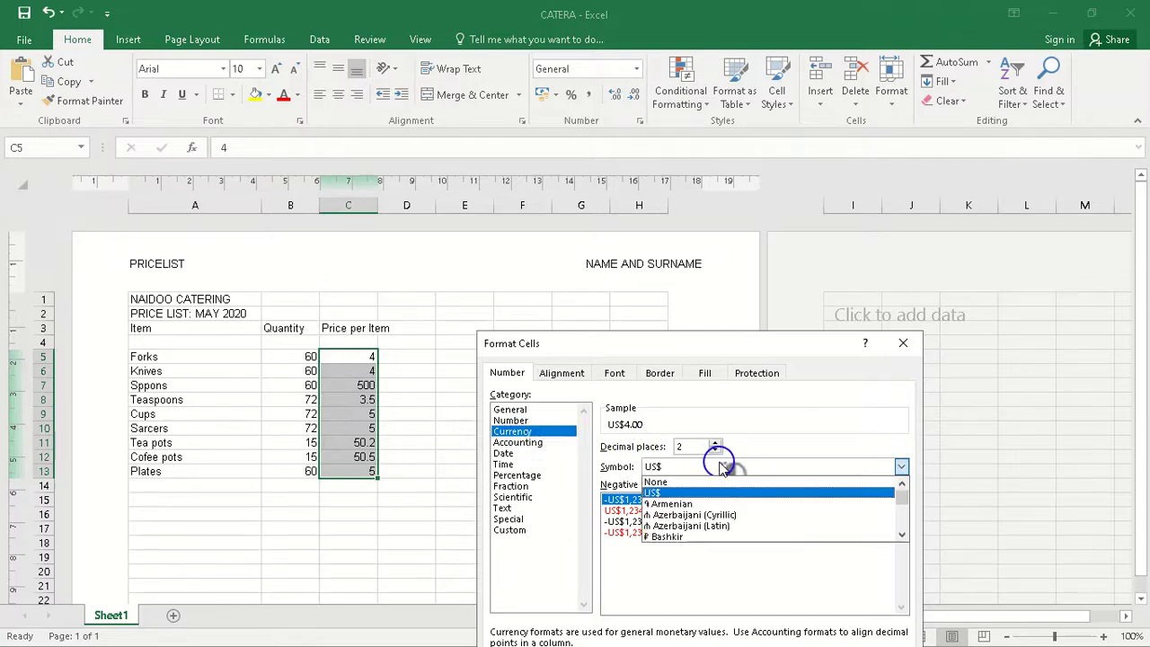
click(724, 482)
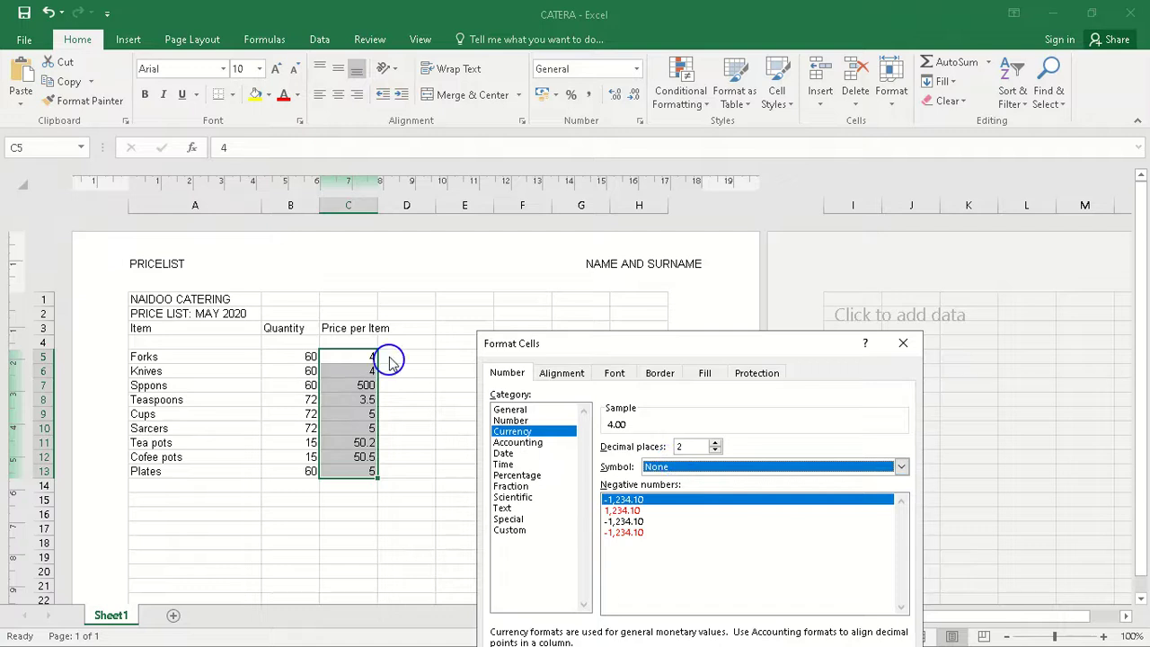
click(687, 446)
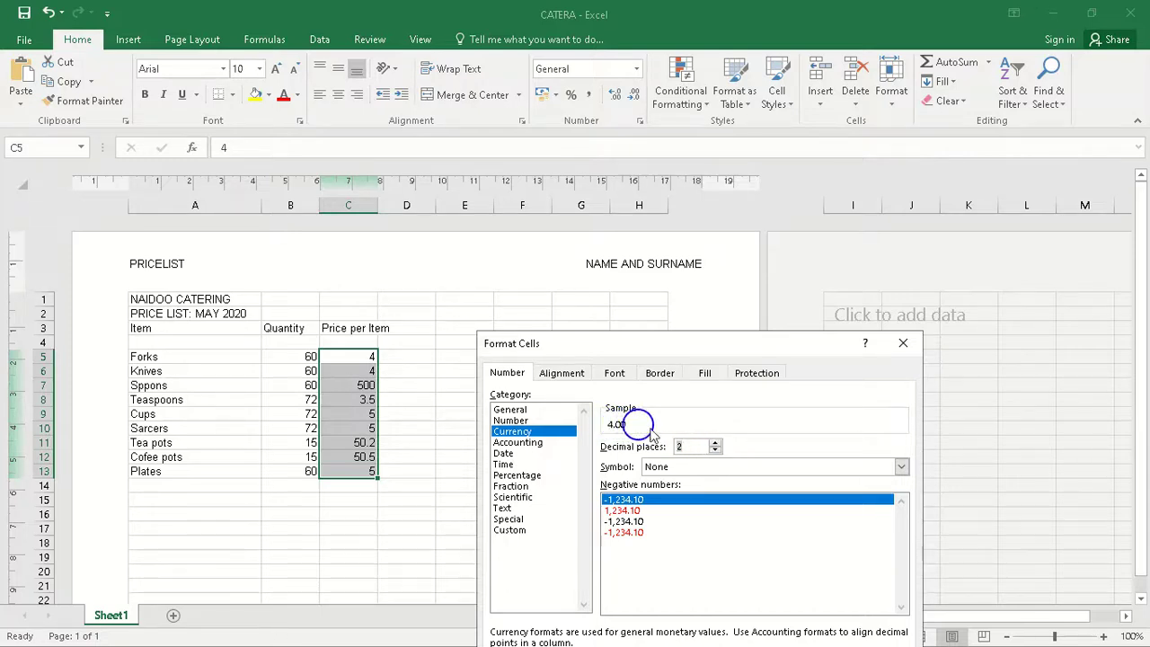
drag(726, 351, 742, 215)
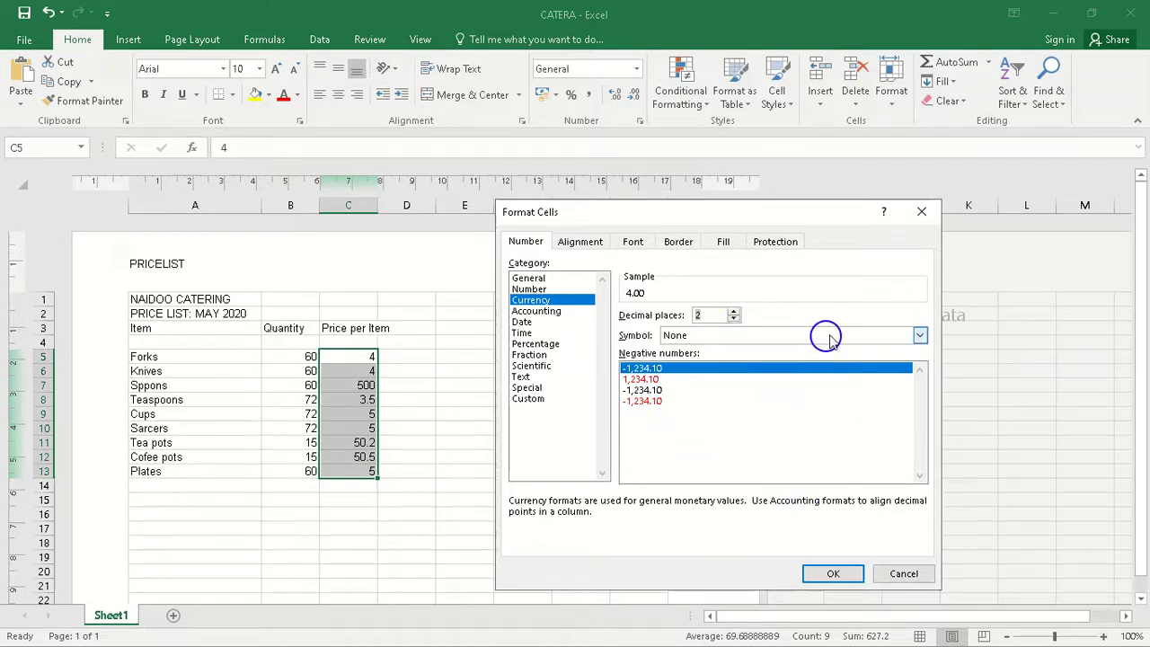
click(860, 340)
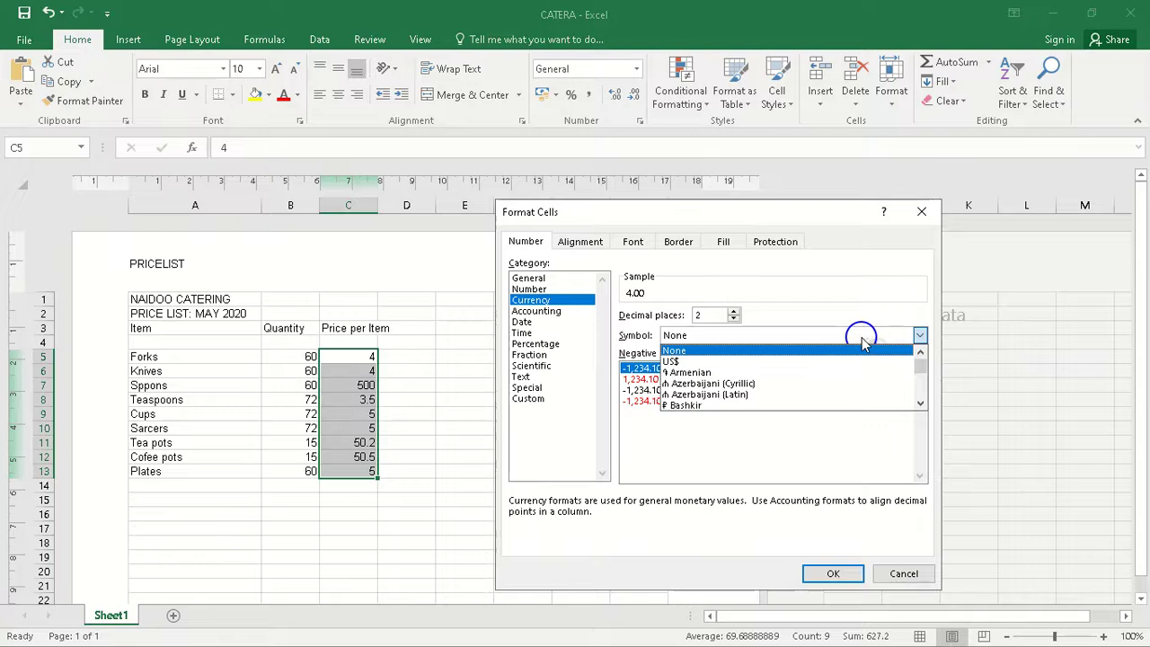
mouse_move(920, 372)
mouse_down()
mouse_move(924, 386)
mouse_move(919, 355)
mouse_up()
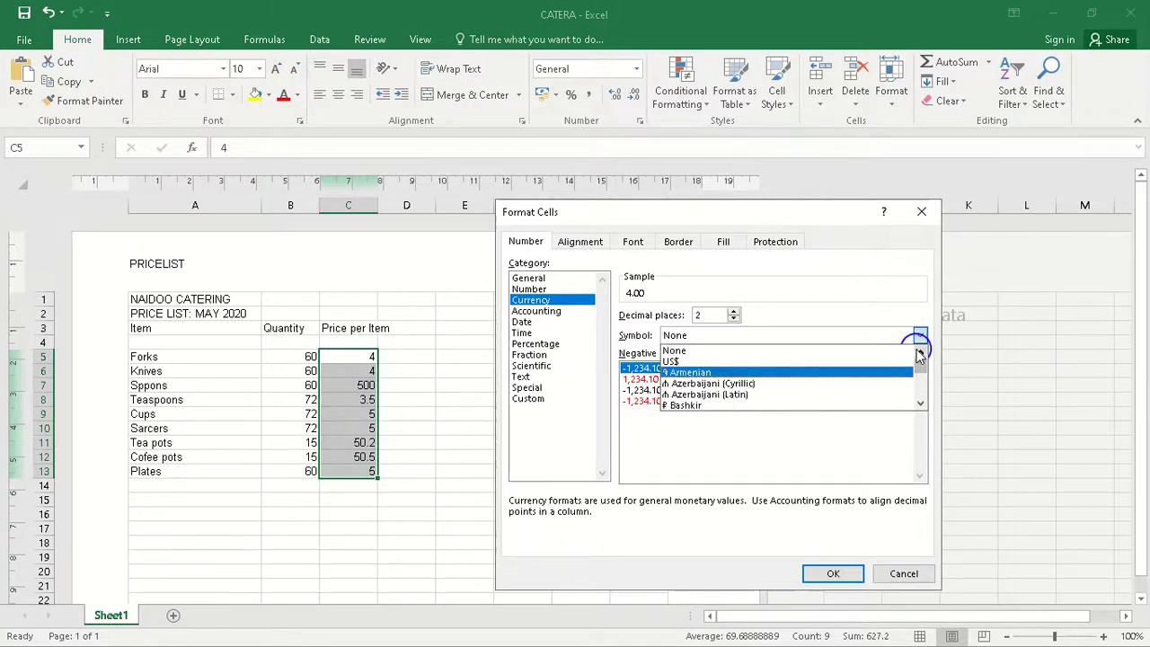
click(825, 571)
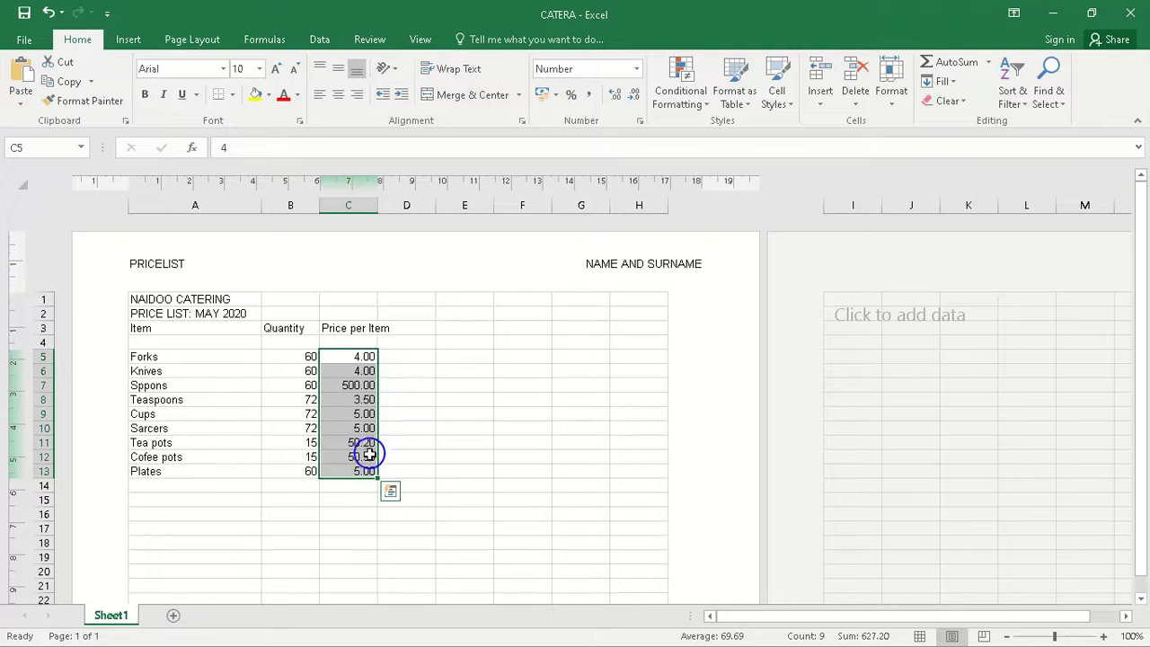
Step: Set the number format of the price in cell C7 to 0 decimal places
click(359, 384)
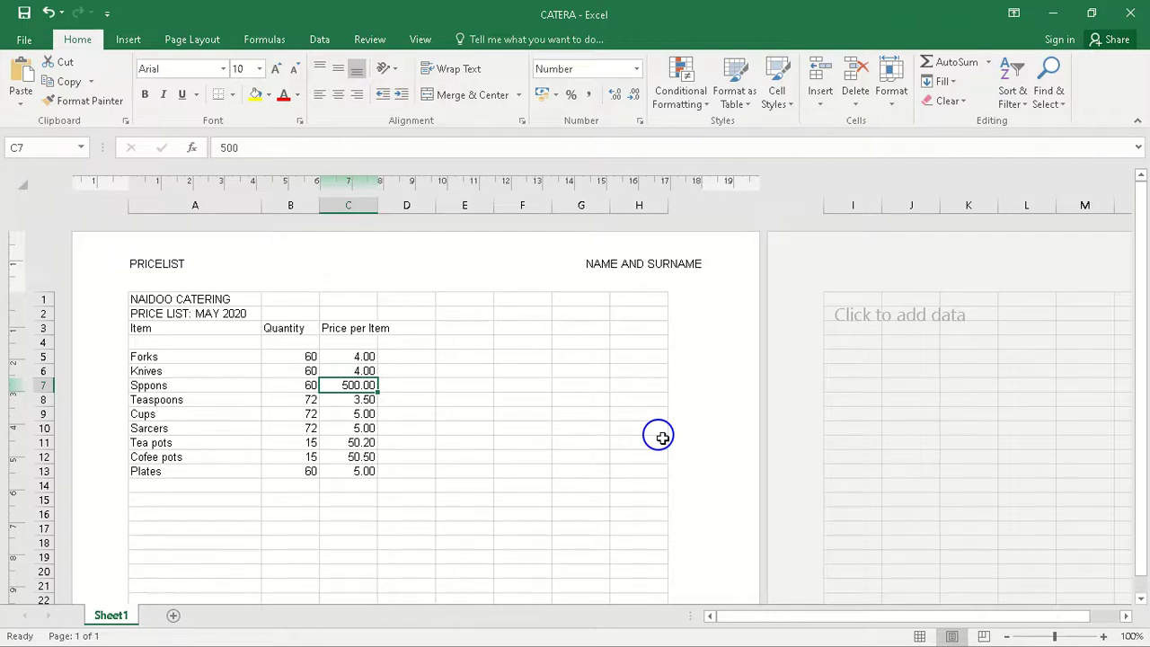
right_click(363, 385)
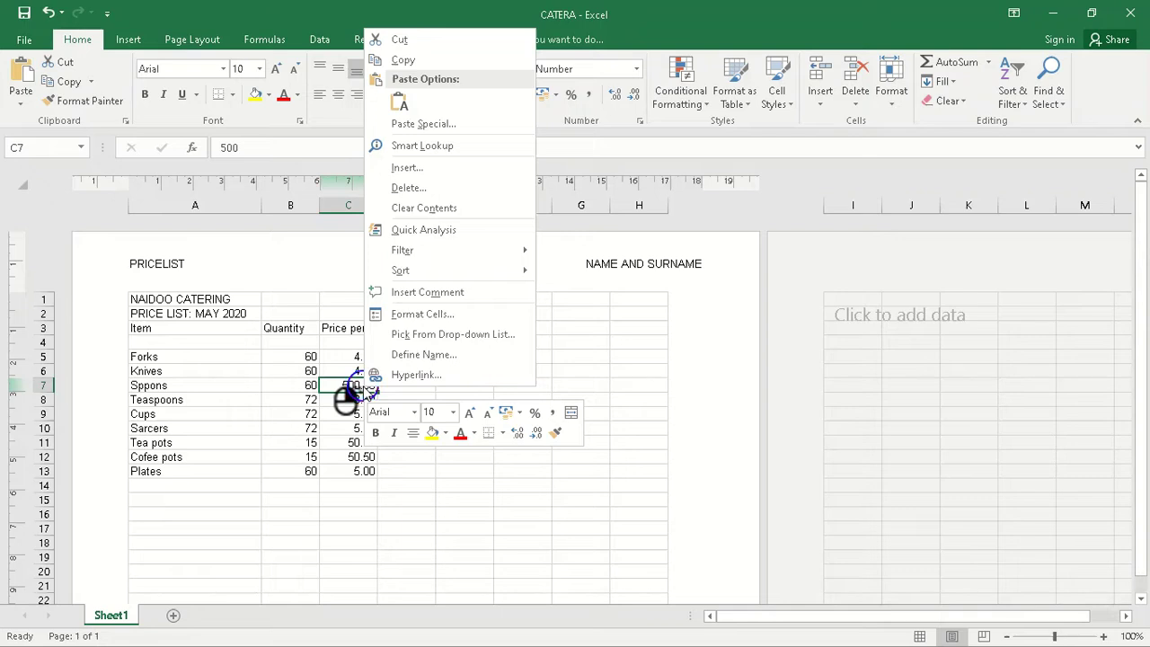
click(438, 320)
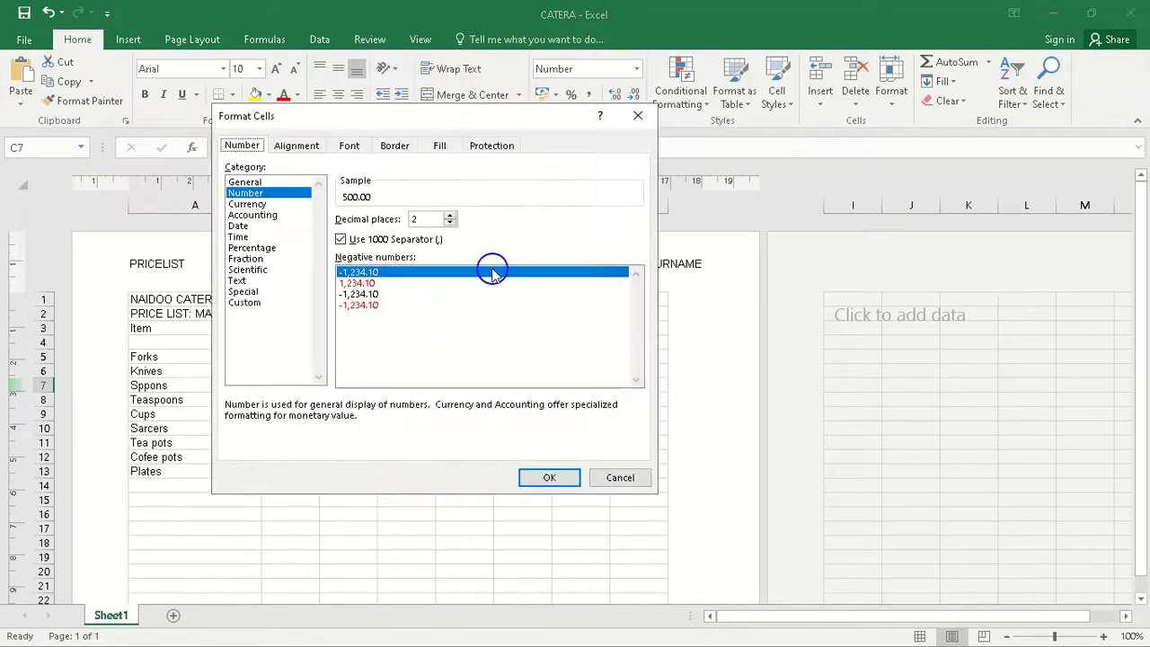
click(450, 224)
click(450, 224)
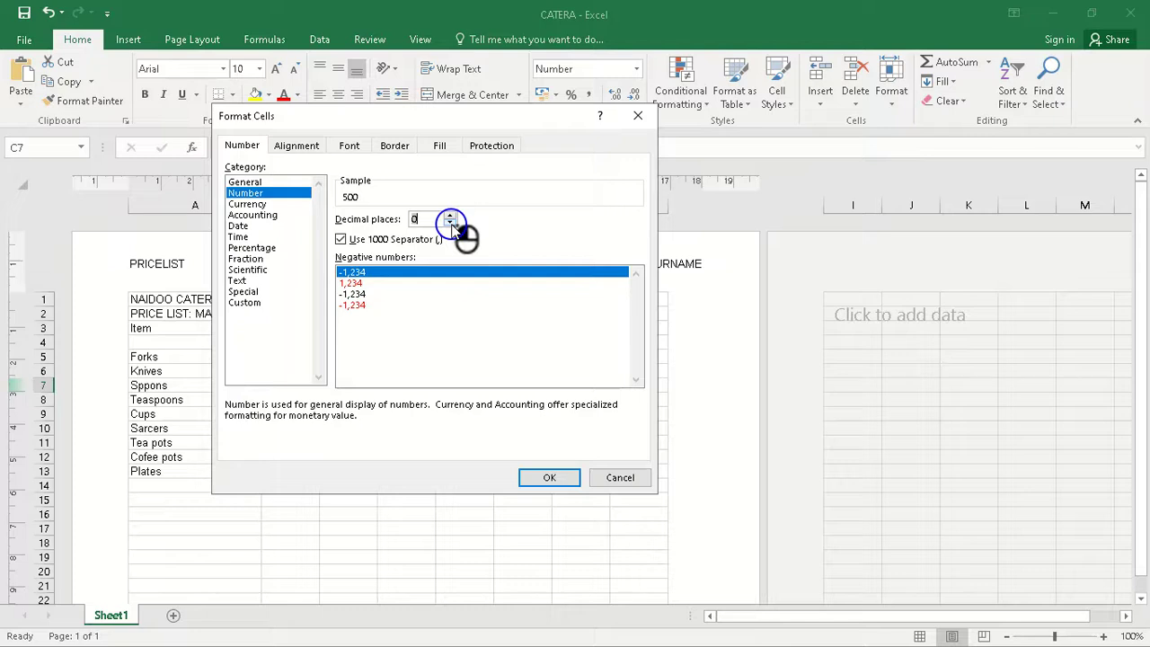
click(549, 479)
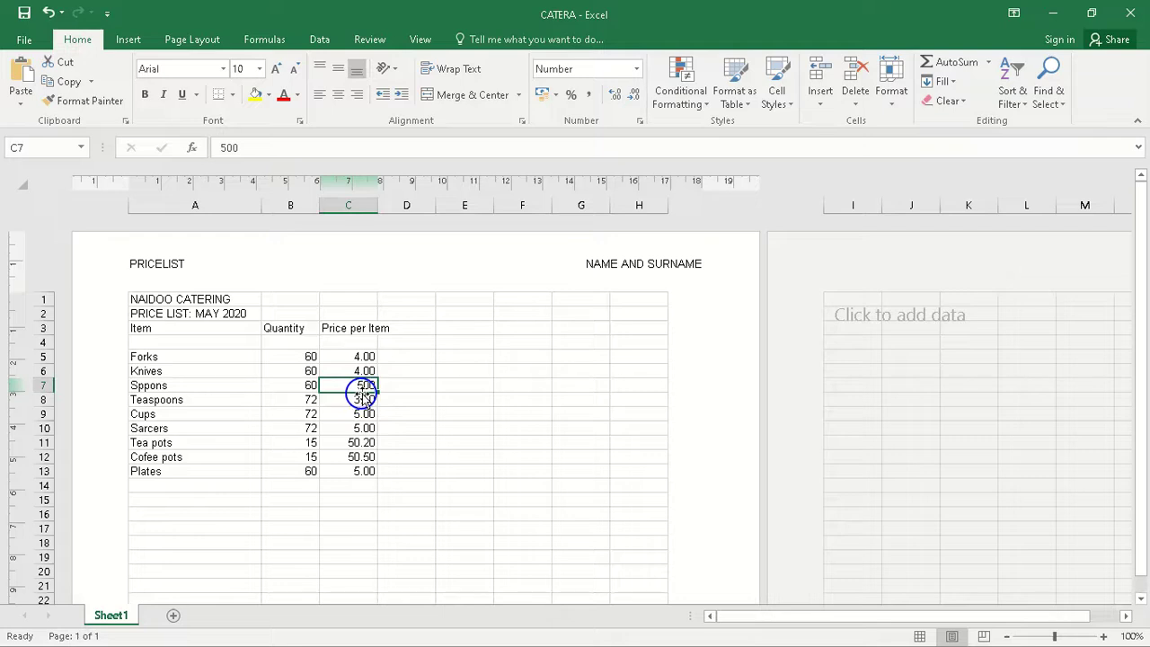
Step: Correct the misspelled item name in cell A7 to Spoons
click(146, 386)
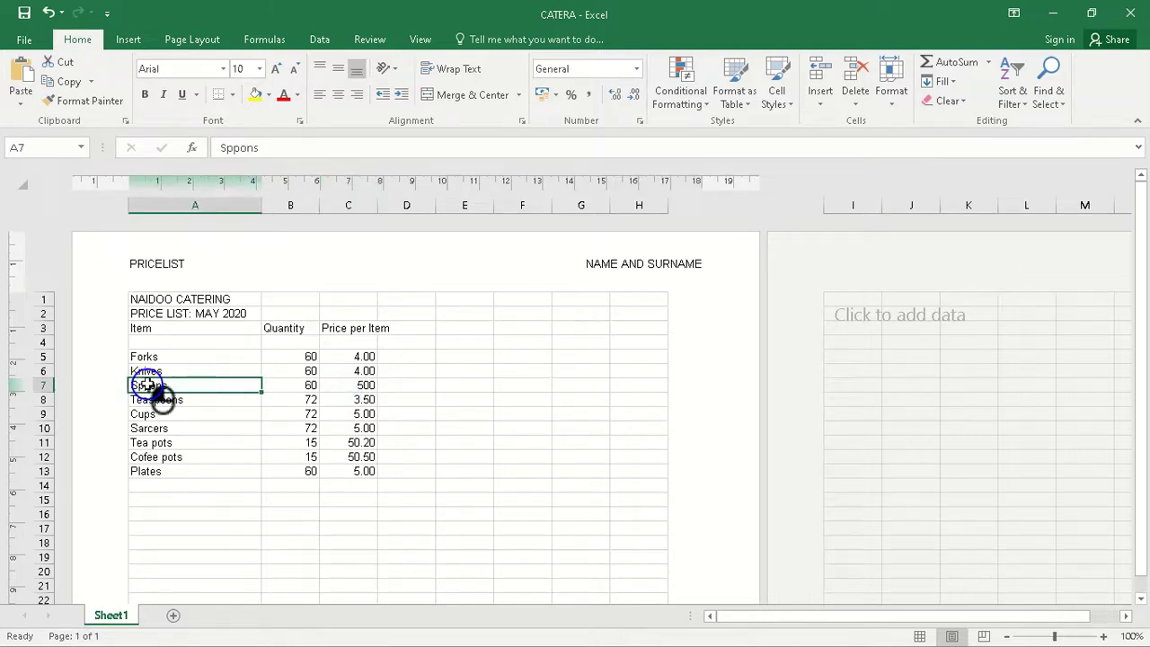
click(239, 151)
key(BackSpace)
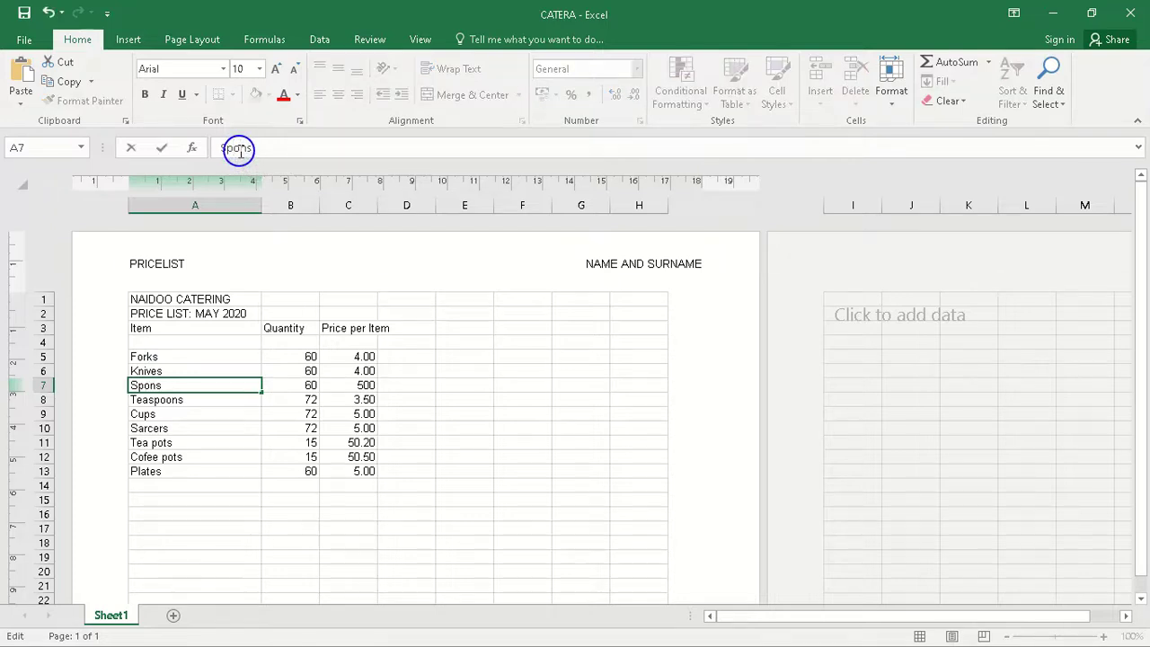
click(392, 401)
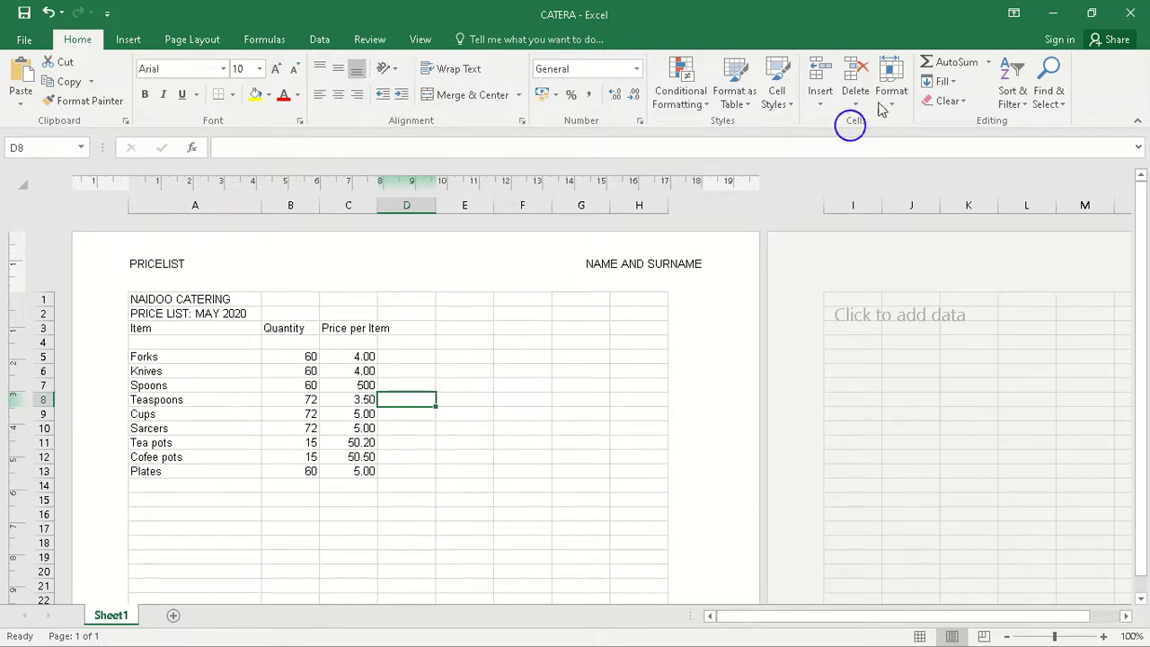
Step: Place the workbook window beside the PDF and highlight the instruction "Do not insert any lines" in Exercise 13A
click(1084, 16)
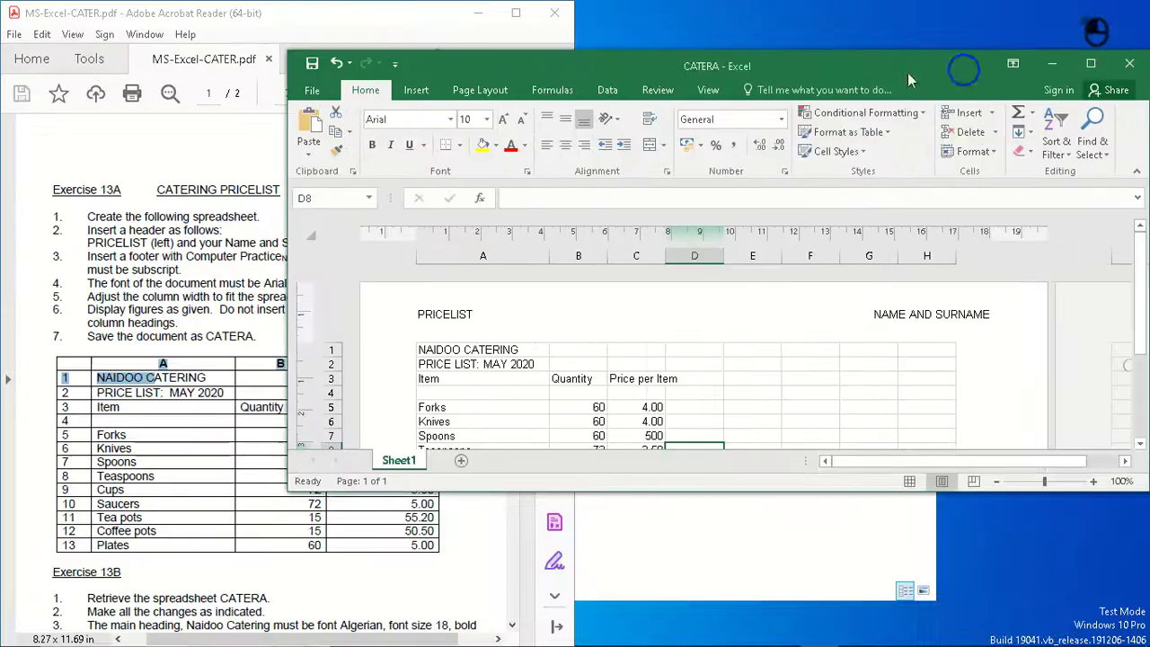
drag(909, 71, 1141, 278)
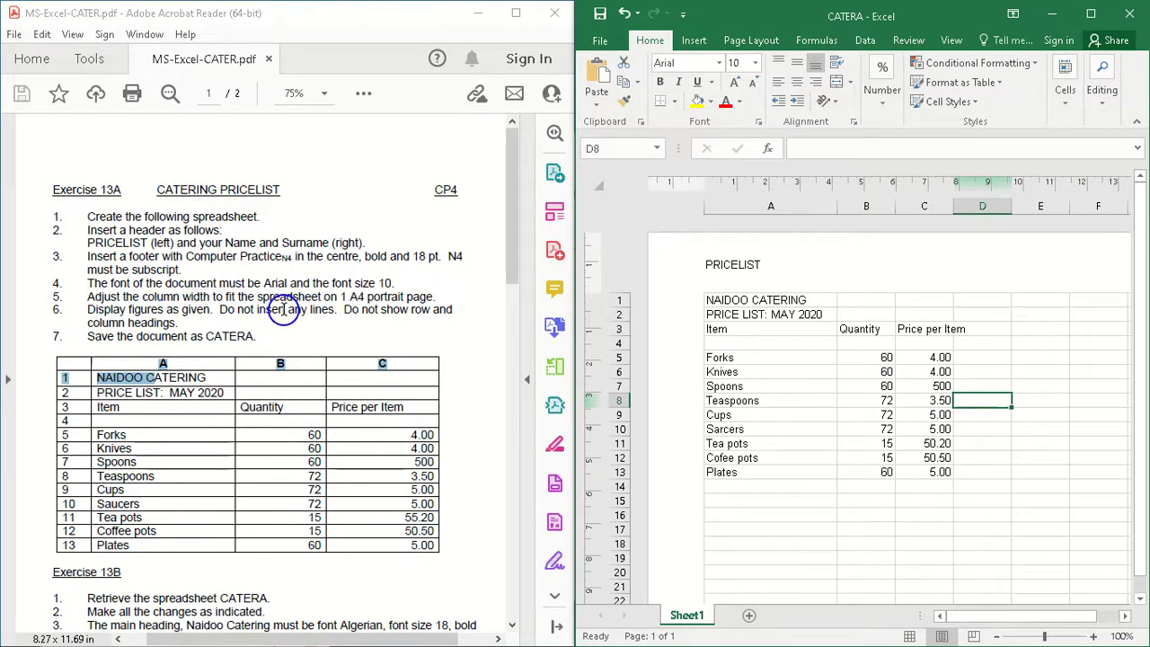
click(225, 311)
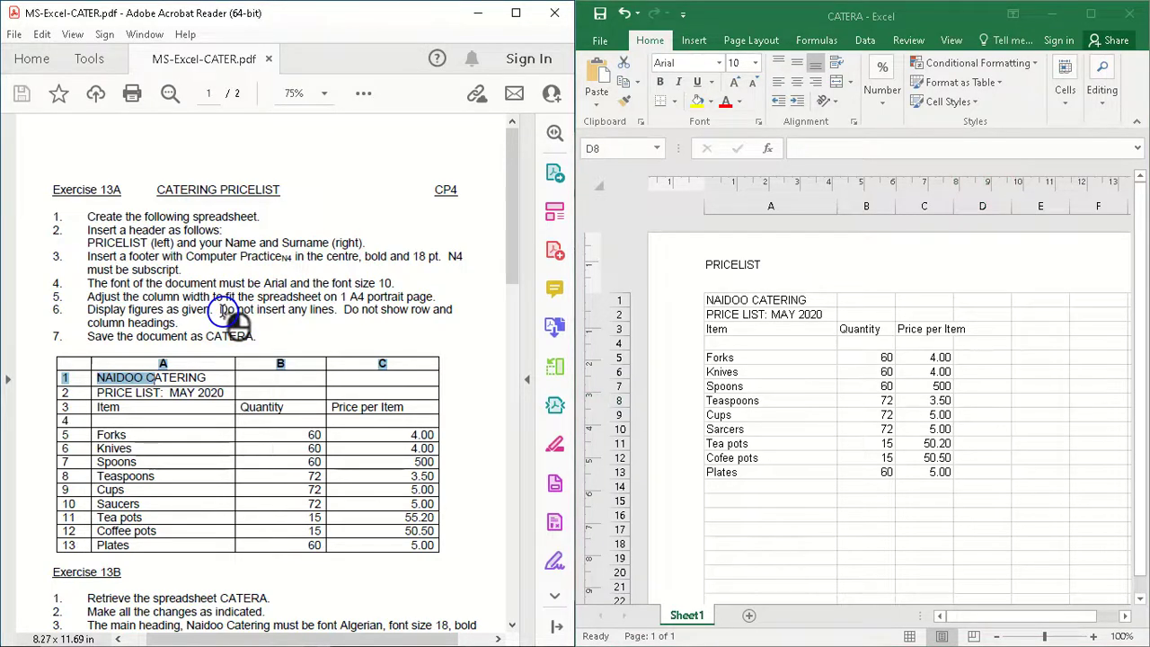
right_click(225, 311)
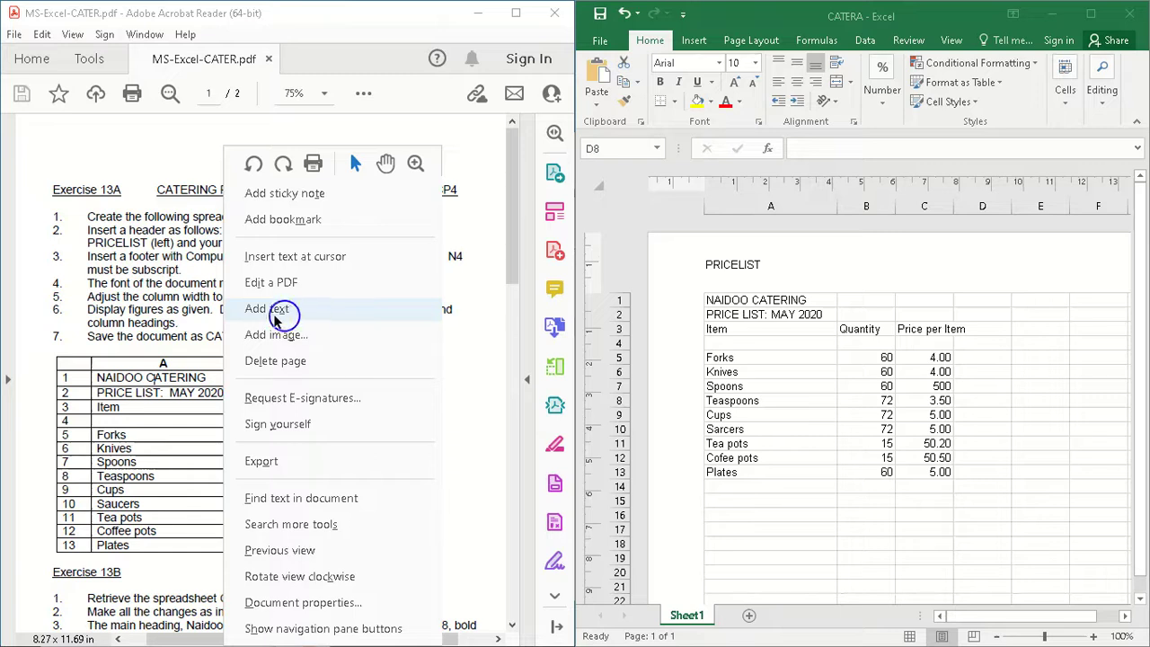
click(181, 335)
drag(221, 309, 327, 315)
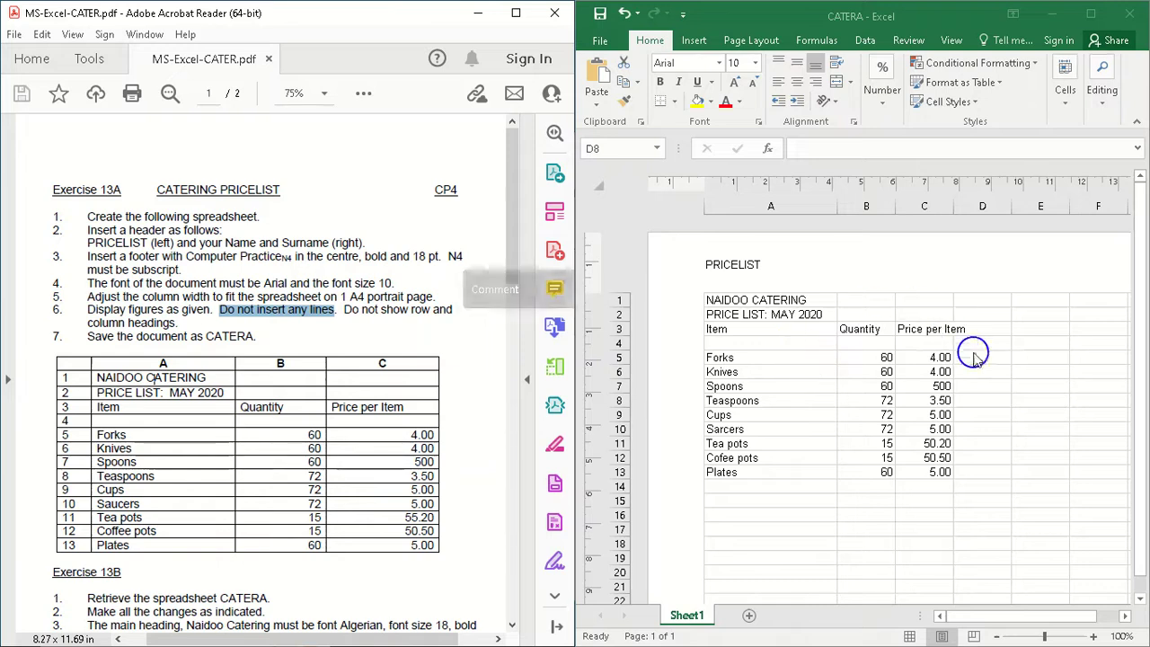
Step: Autofit column C to the Price per Item heading and narrow column B slightly
click(954, 208)
double_click(953, 208)
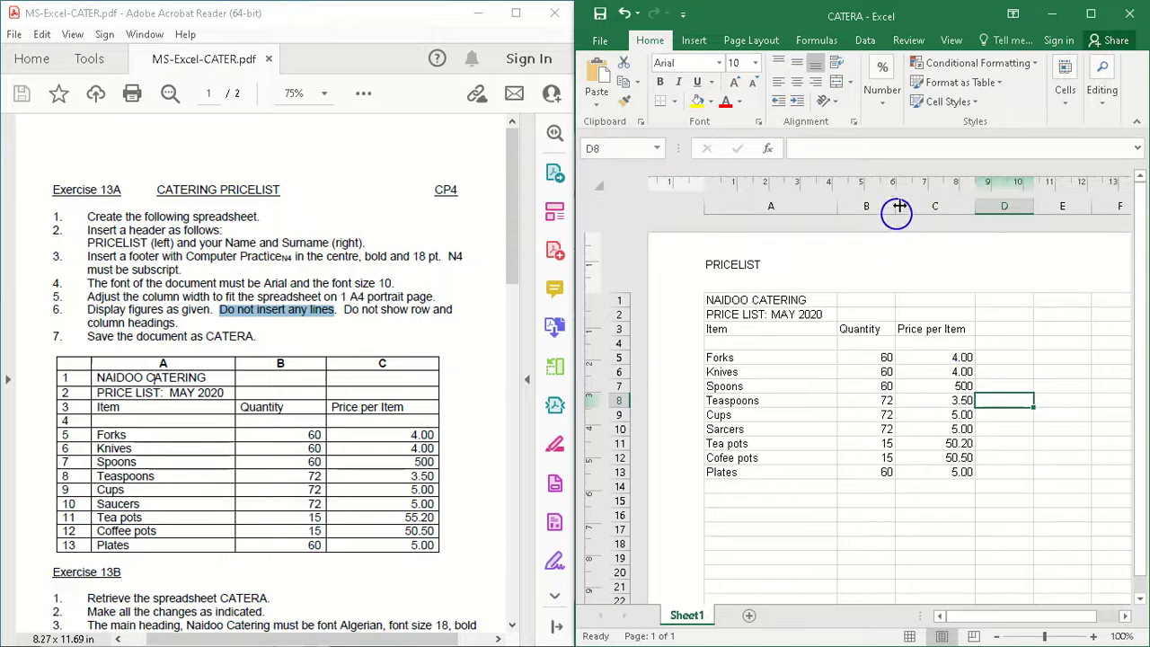
drag(893, 206, 886, 205)
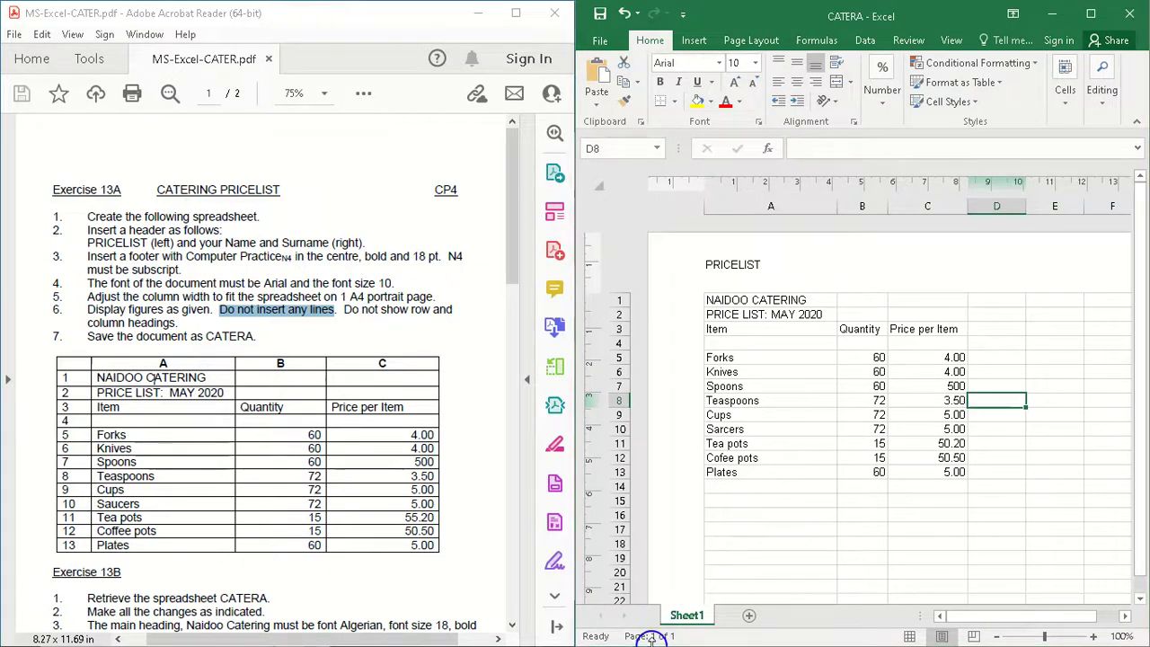
key(super)
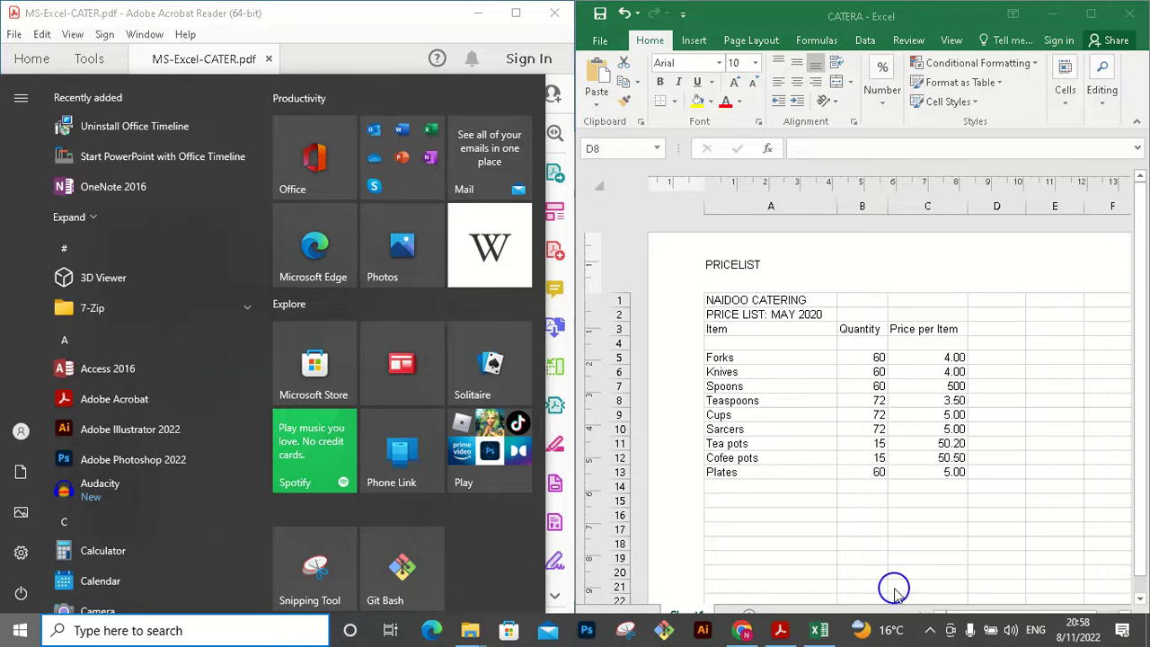
click(930, 633)
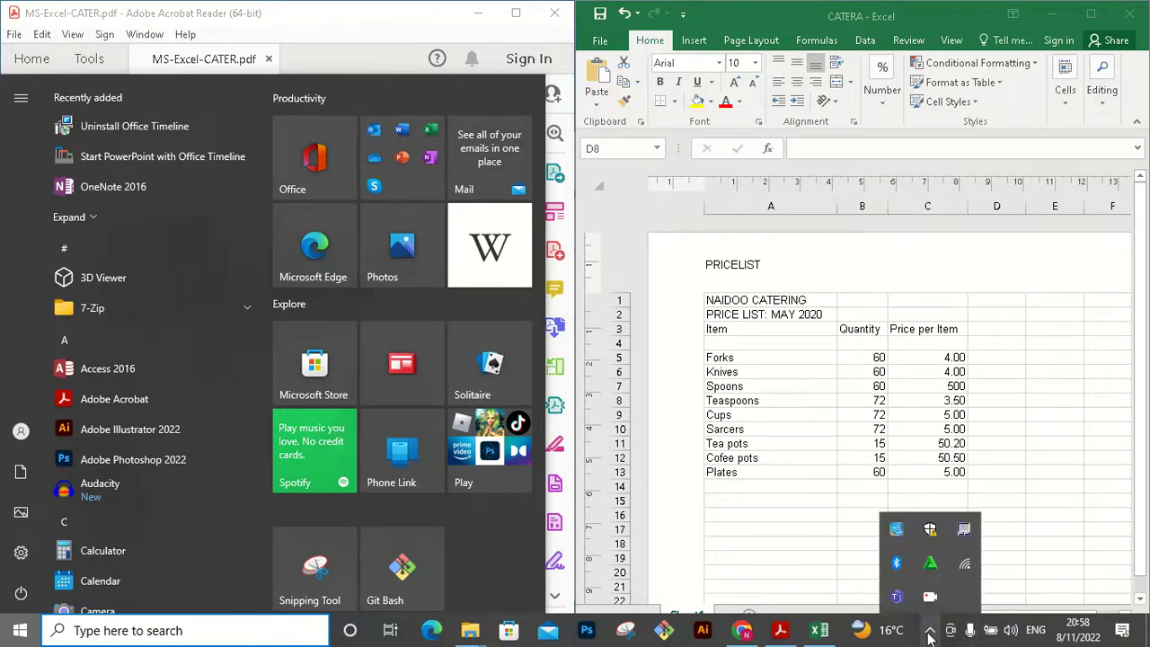